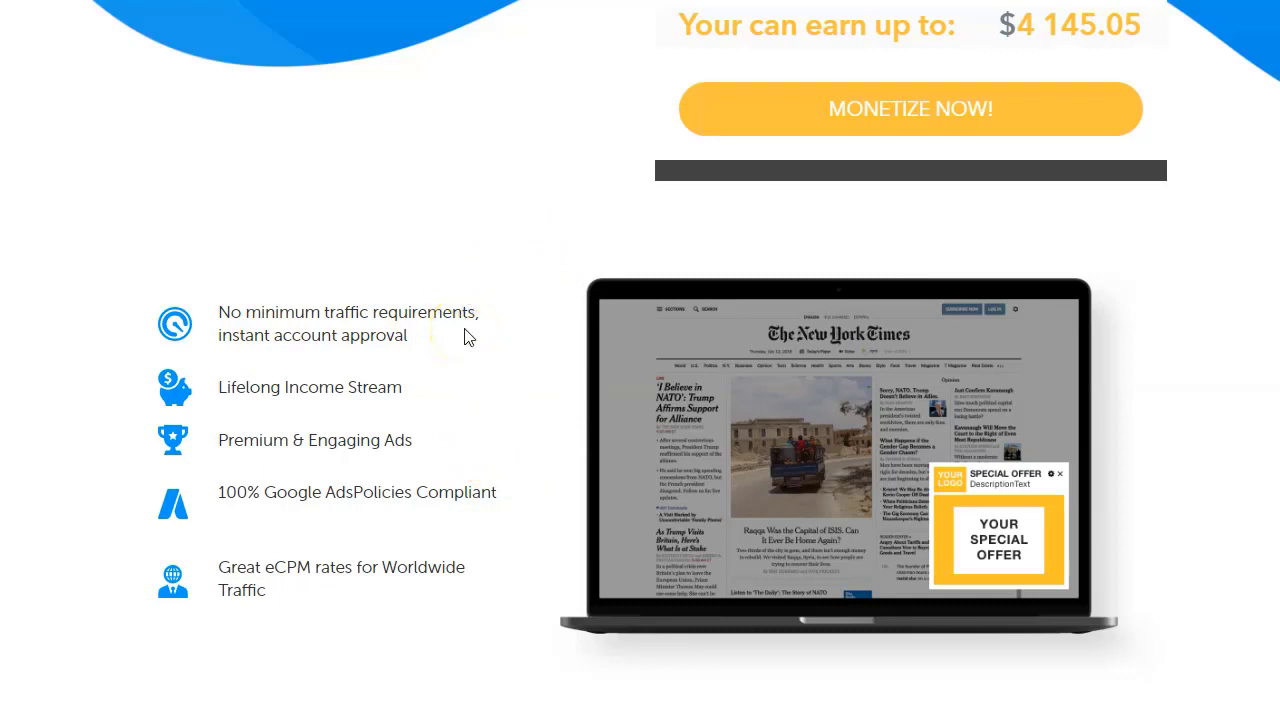
# Examine the landing page's earnings figures, top partners table and three-stage guide to making money from a website
pyautogui.scroll(-5, 464, 337)
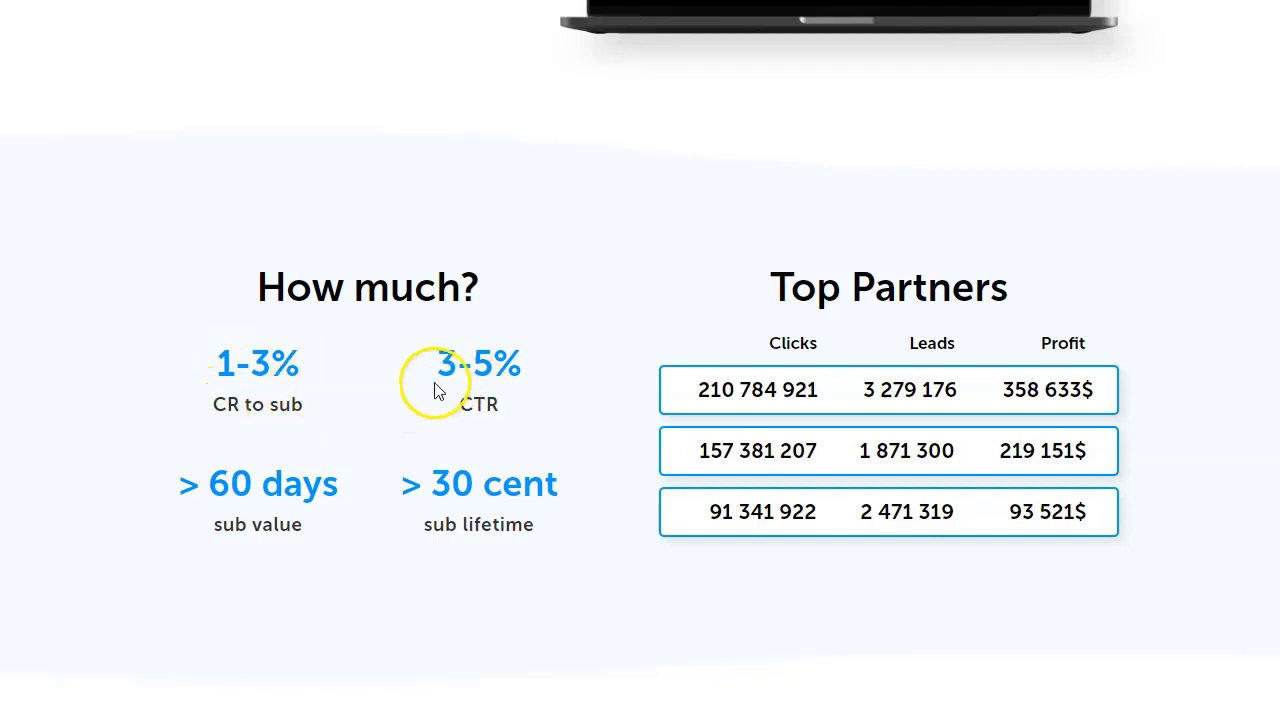
pyautogui.scroll(-1, 994, 349)
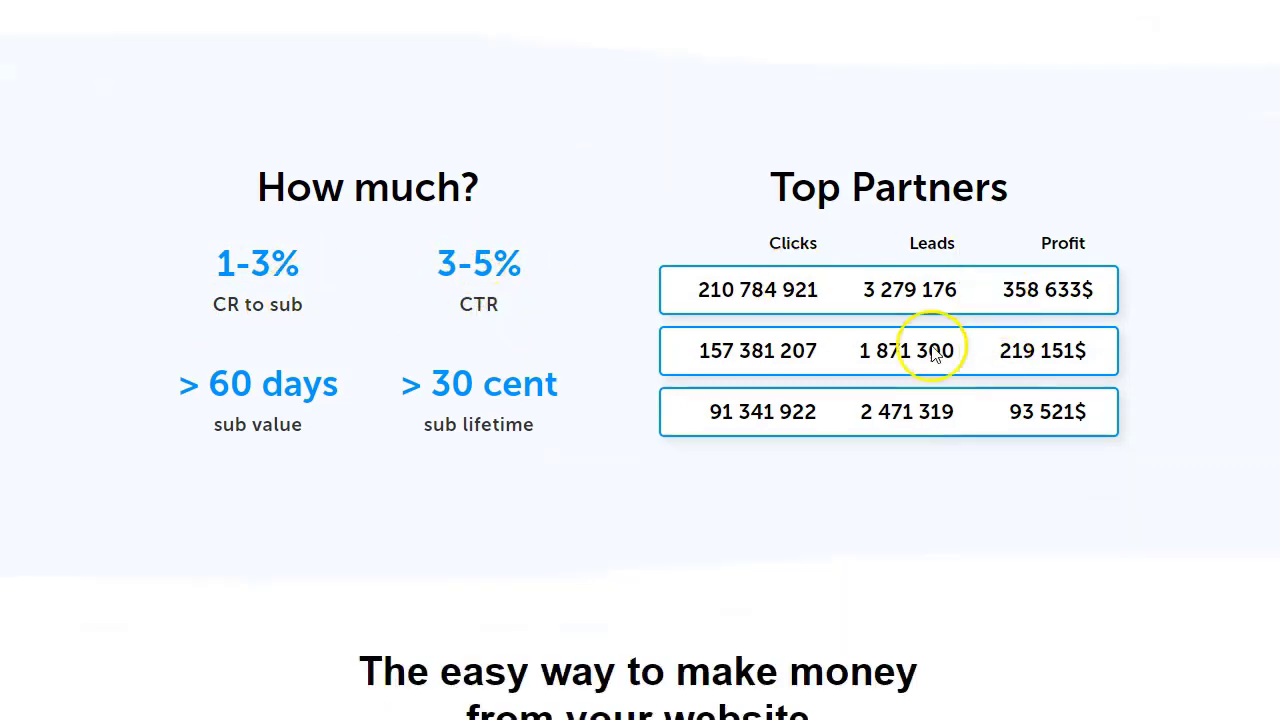
pyautogui.scroll(-1, 1023, 300)
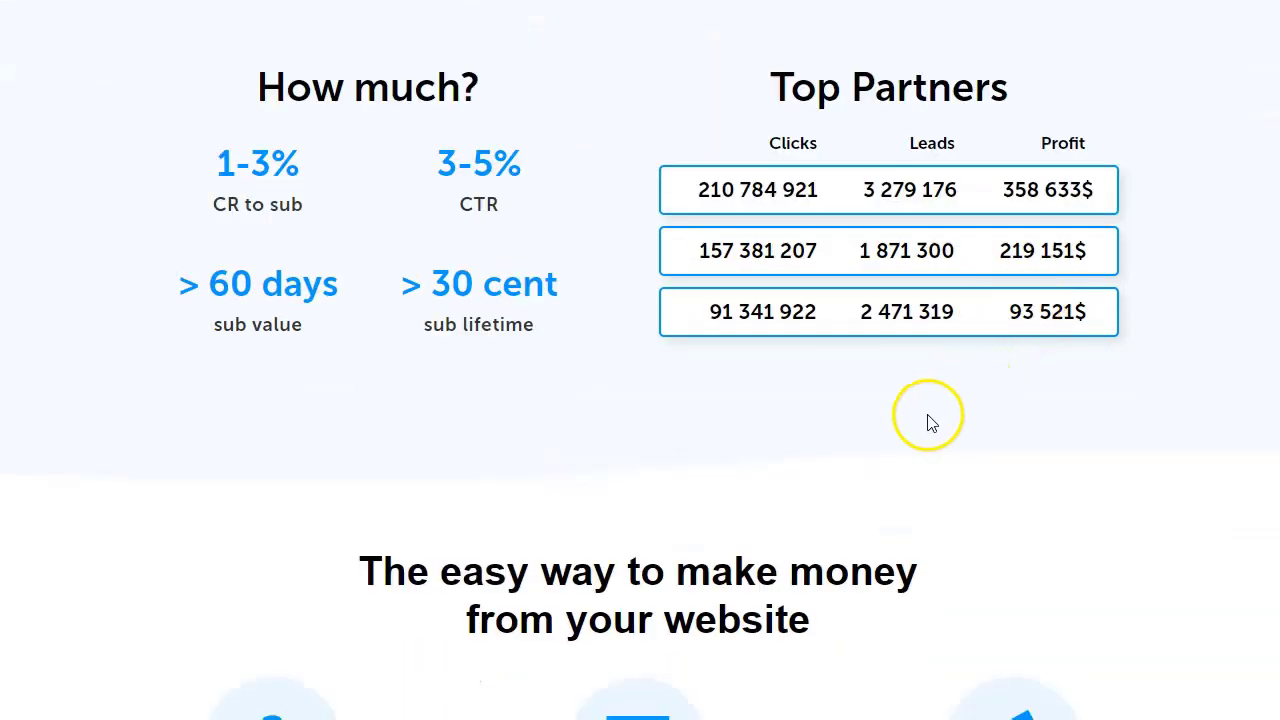
pyautogui.click(731, 188)
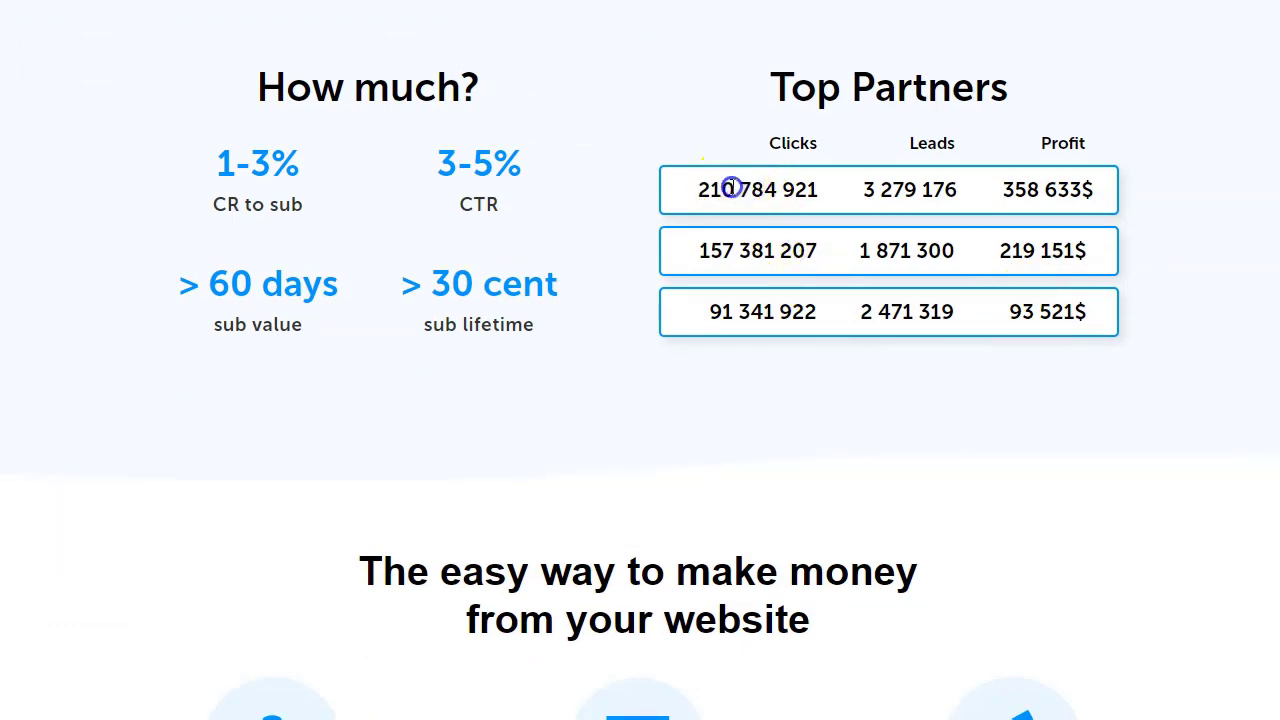
pyautogui.click(700, 192)
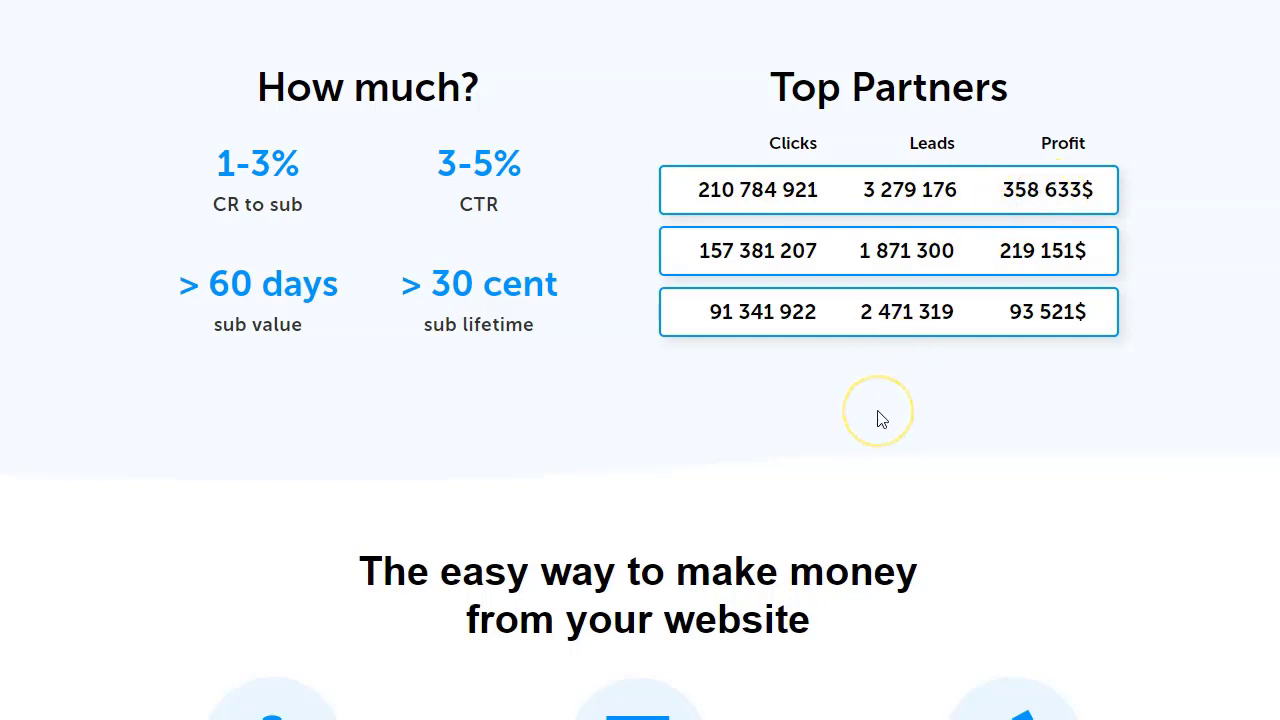
pyautogui.doubleClick(712, 312)
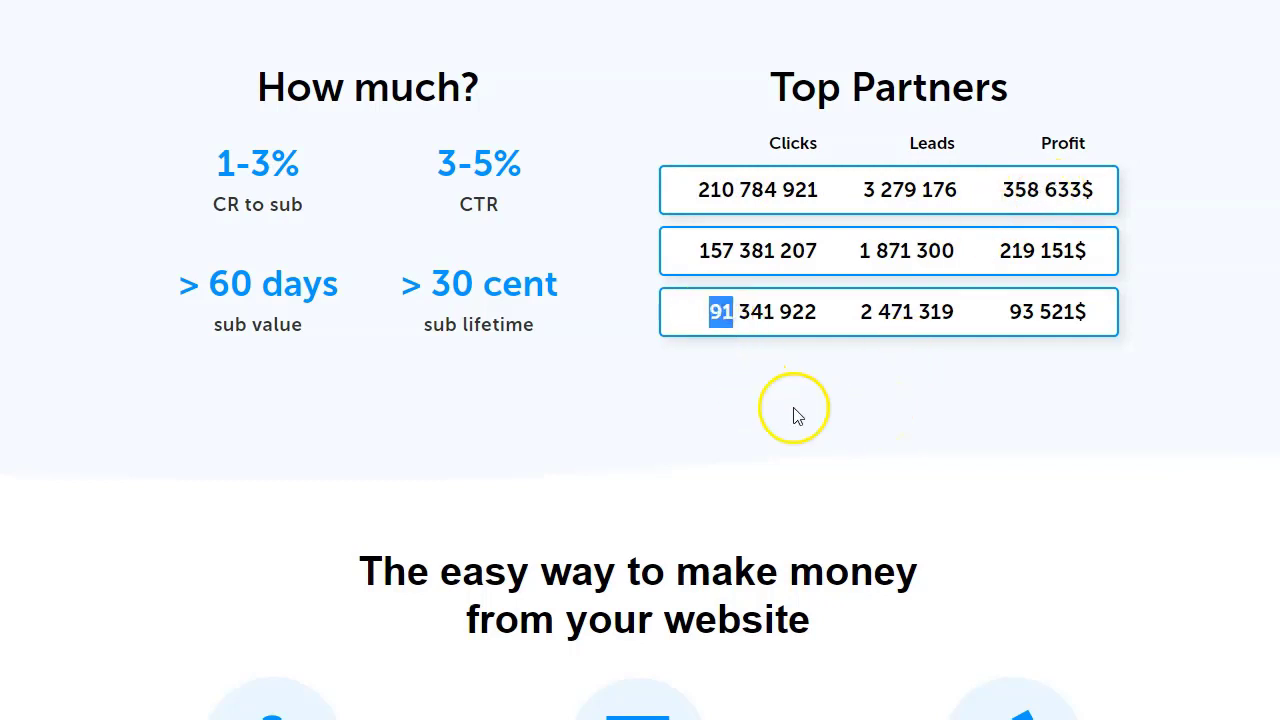
pyautogui.click(794, 410)
pyautogui.scroll(-5, 631, 423)
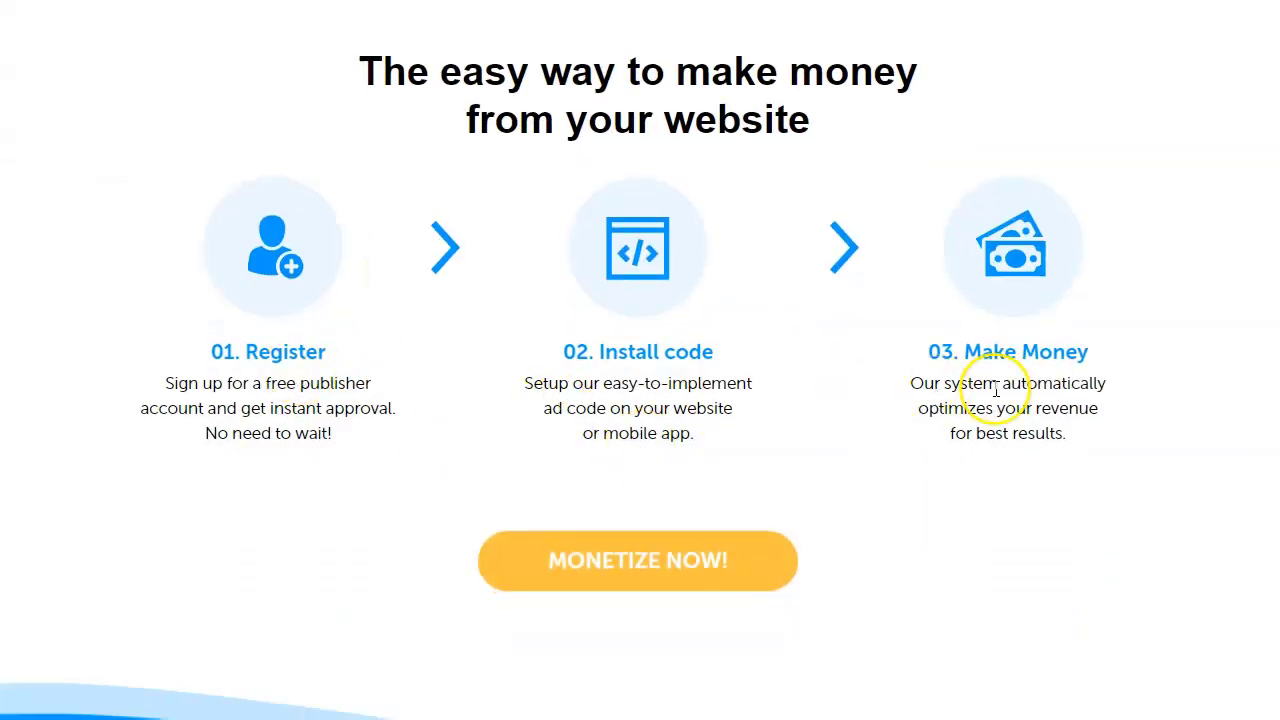
pyautogui.scroll(-2, 996, 392)
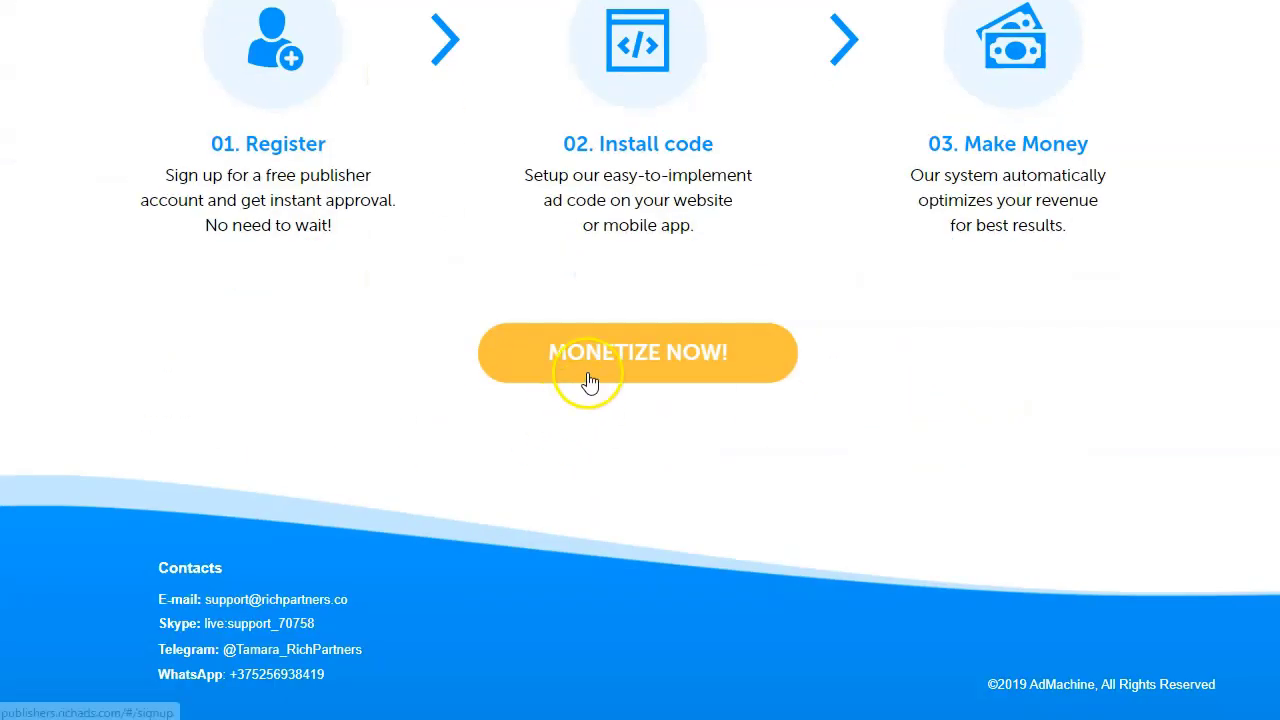
# Open the publisher sign-up form through the landing page's monetization offer and look over its personal detail fields
pyautogui.click(597, 358)
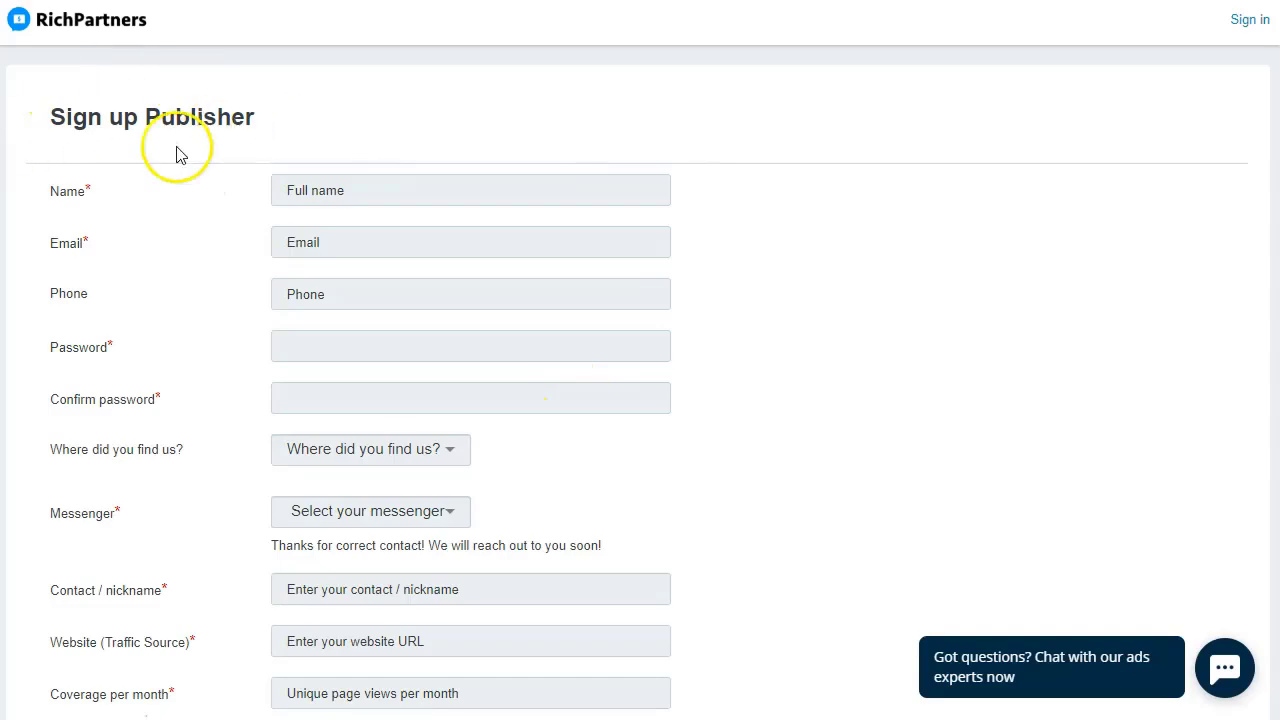
pyautogui.scroll(-1, 183, 236)
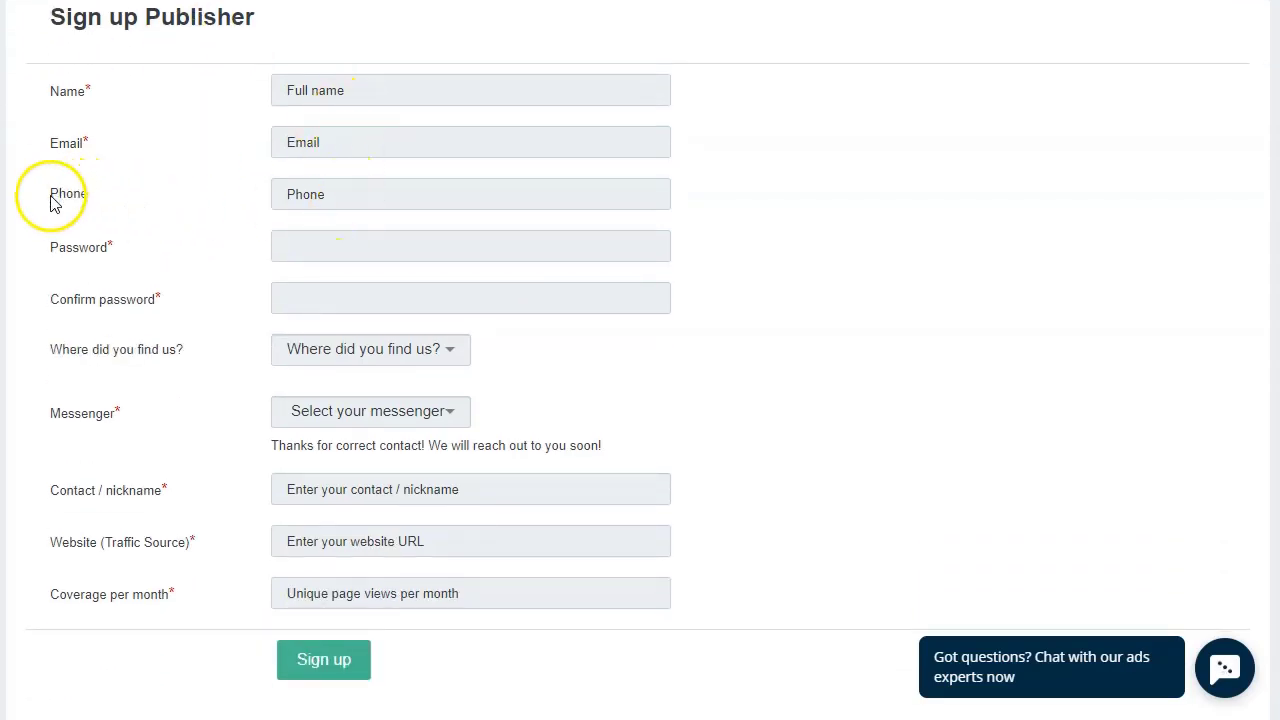
pyautogui.moveTo(50, 200); pyautogui.dragTo(93, 202)
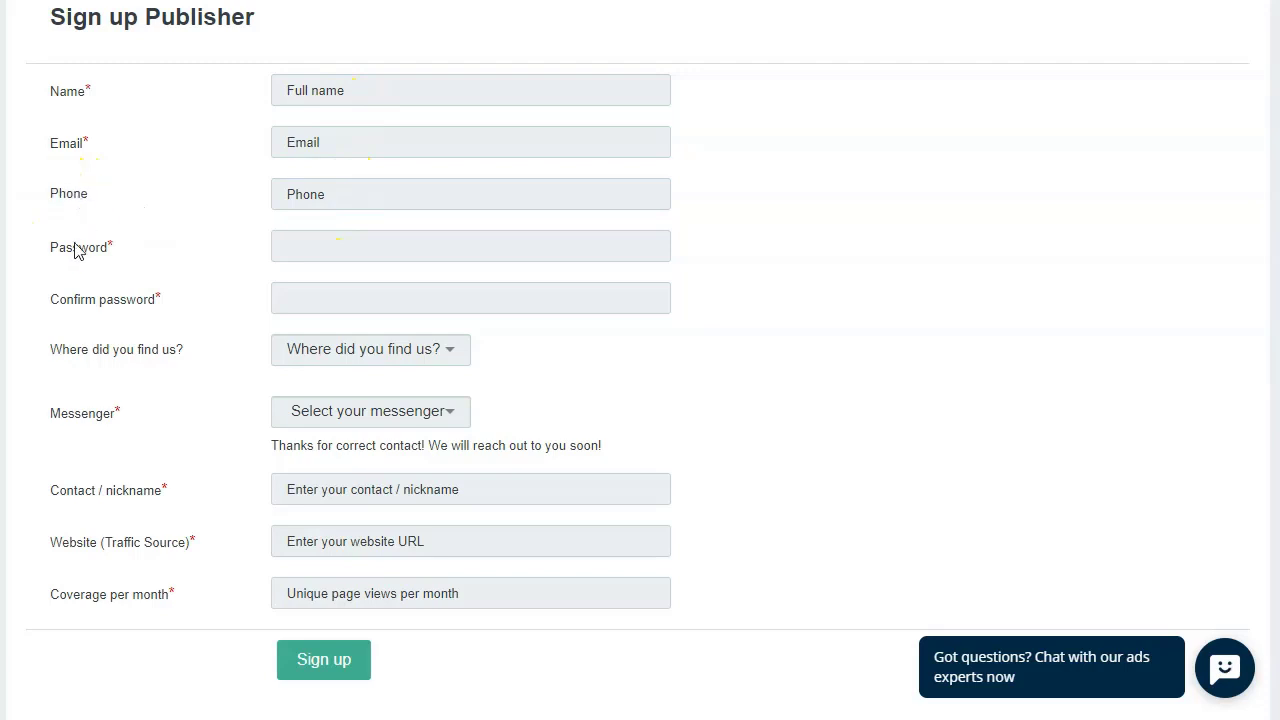
pyautogui.scroll(-1, 89, 306)
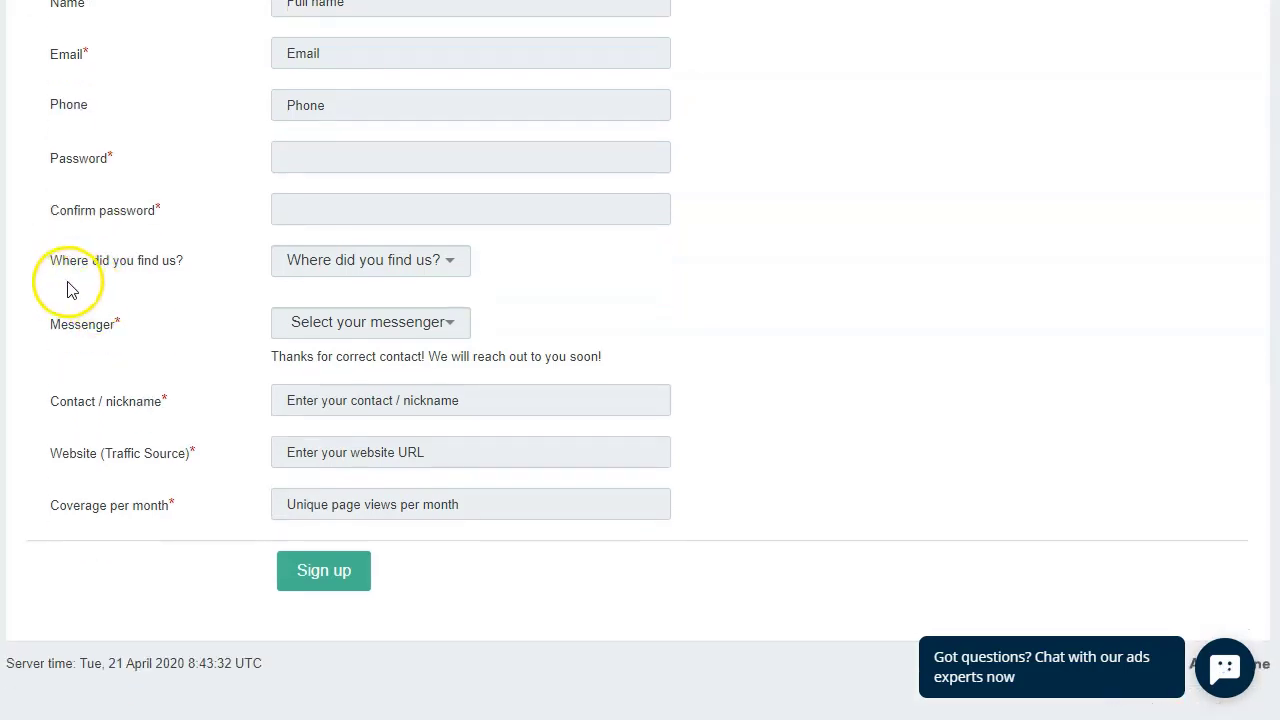
# Examine the sign-up form's referral source and messenger choices and its website field without filling them in
pyautogui.click(382, 266)
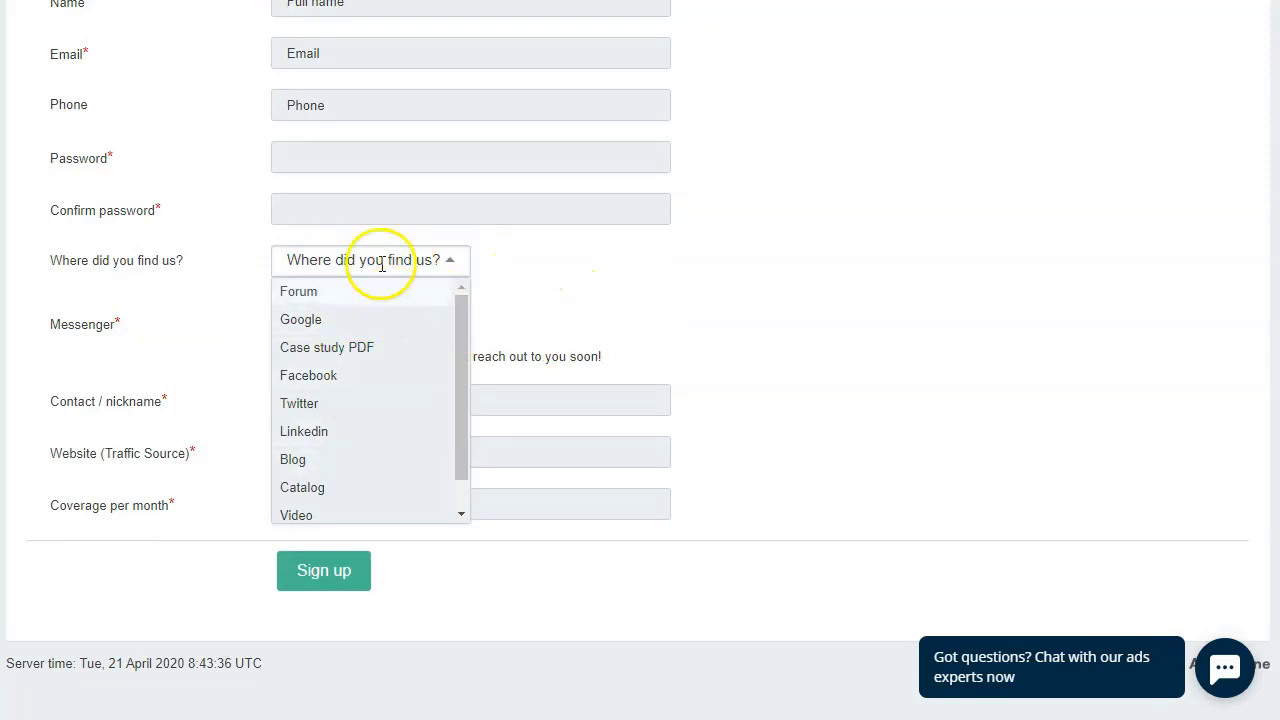
pyautogui.click(790, 292)
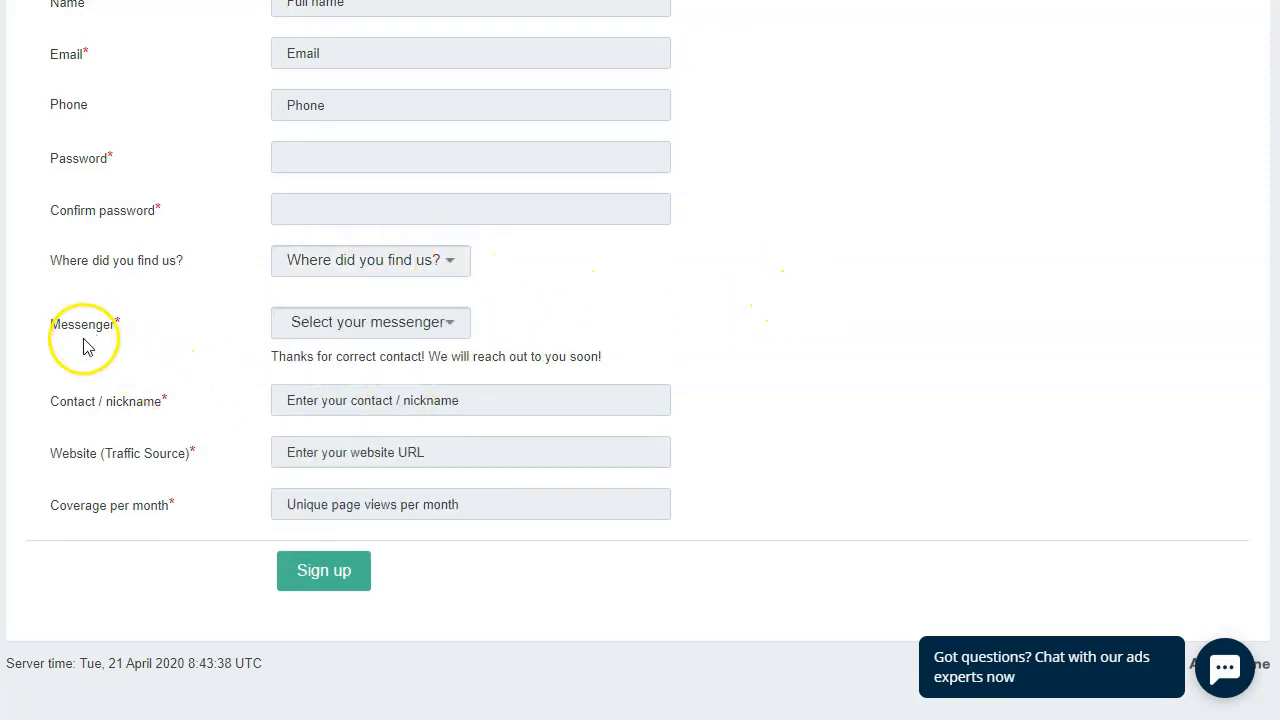
pyautogui.click(451, 326)
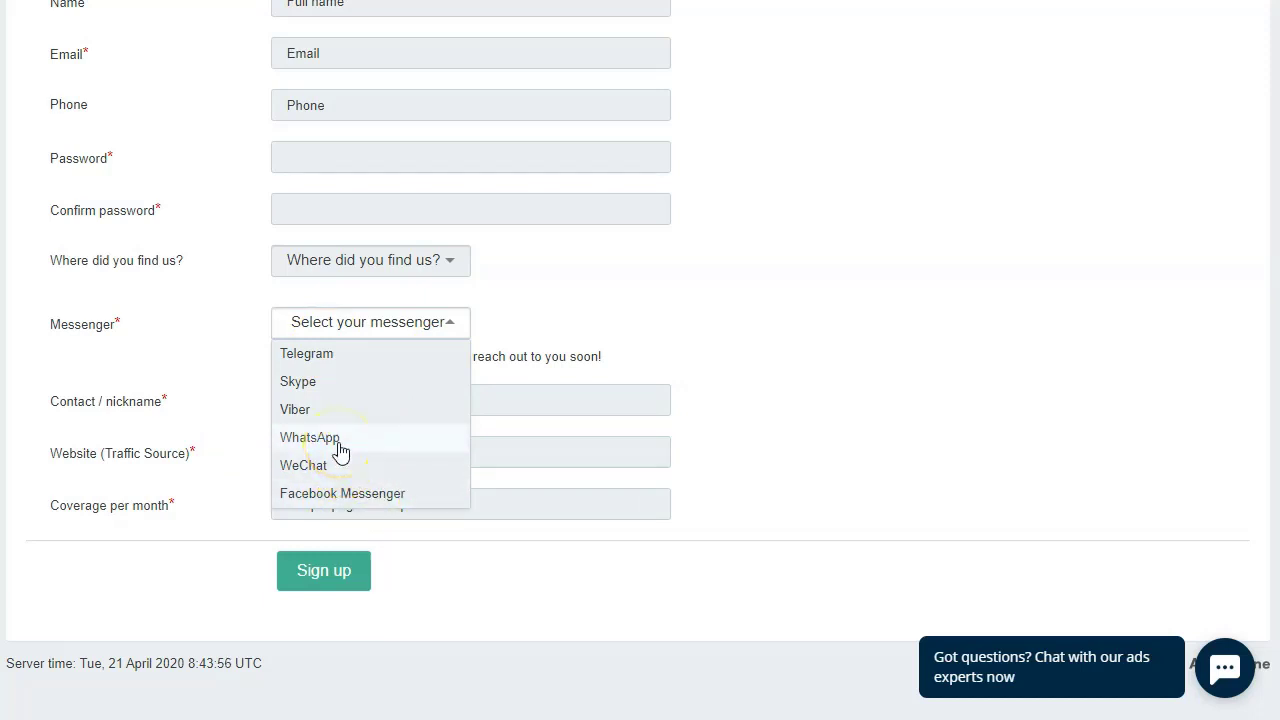
pyautogui.click(706, 314)
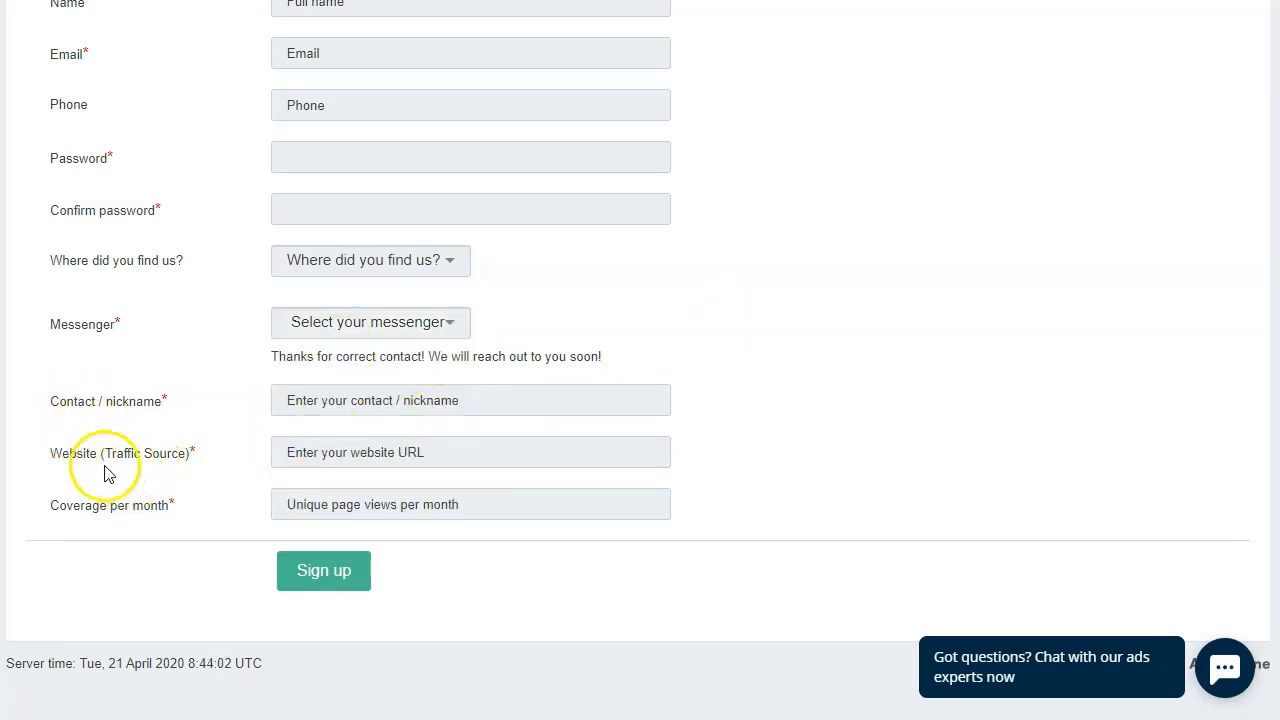
pyautogui.click(458, 446)
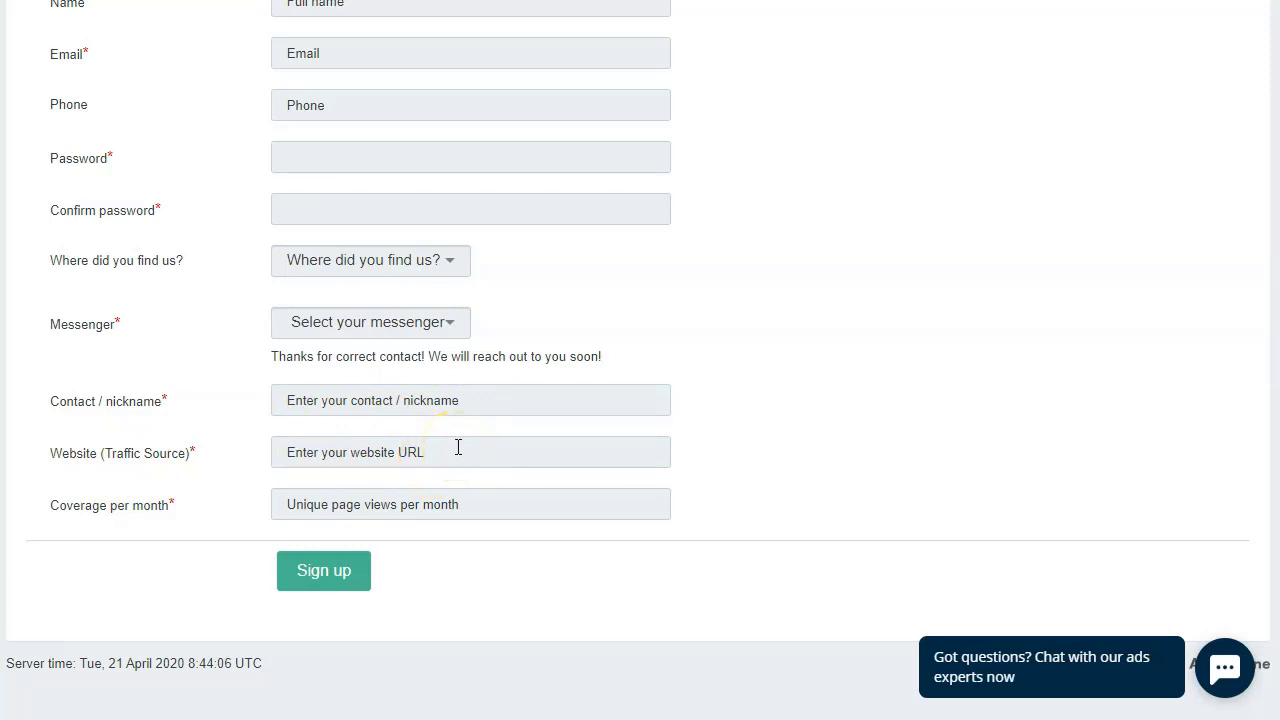
pyautogui.click(452, 452)
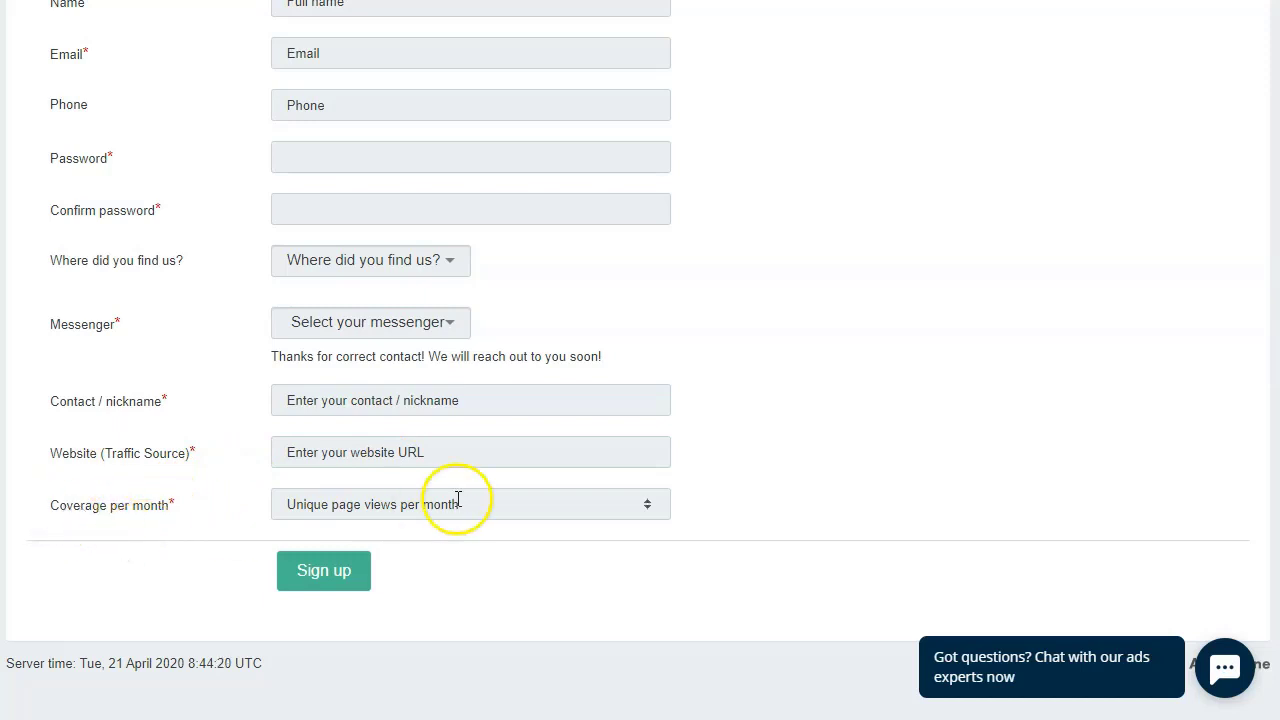
# Set the coverage per month to 1000 unique page views on the sign-up form
pyautogui.click(420, 504)
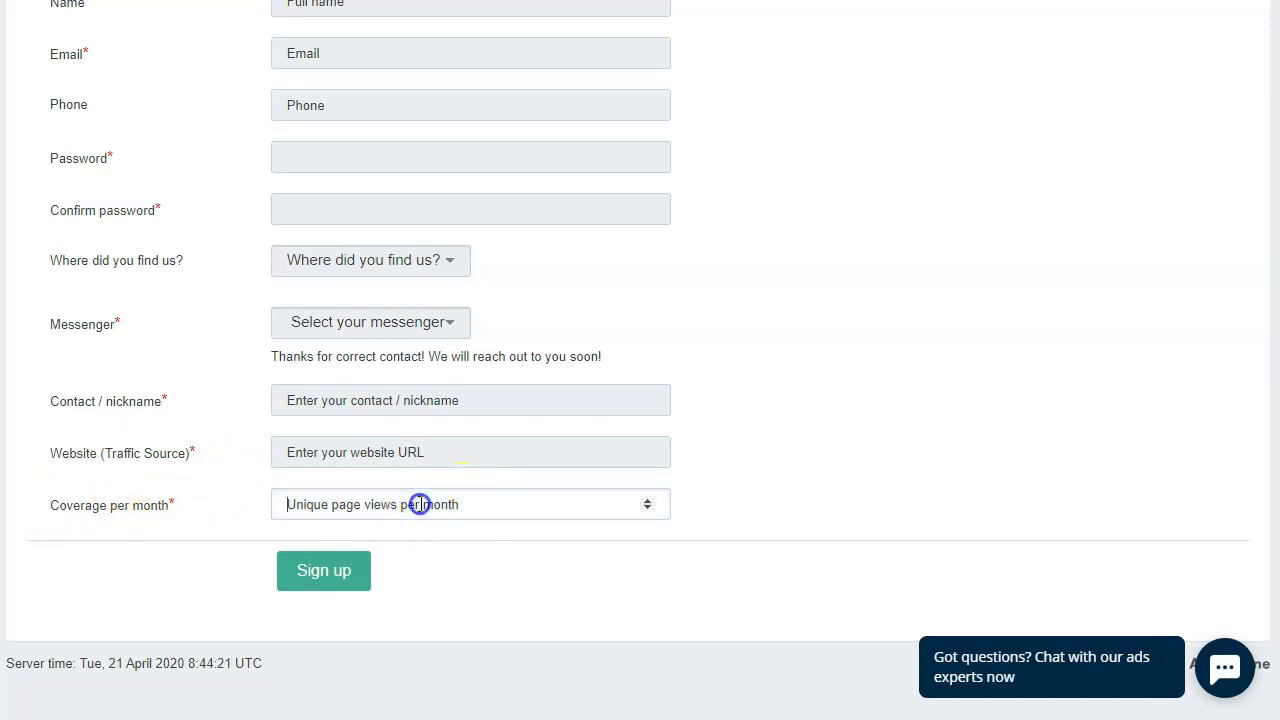
pyautogui.click(646, 500)
pyautogui.click(647, 510)
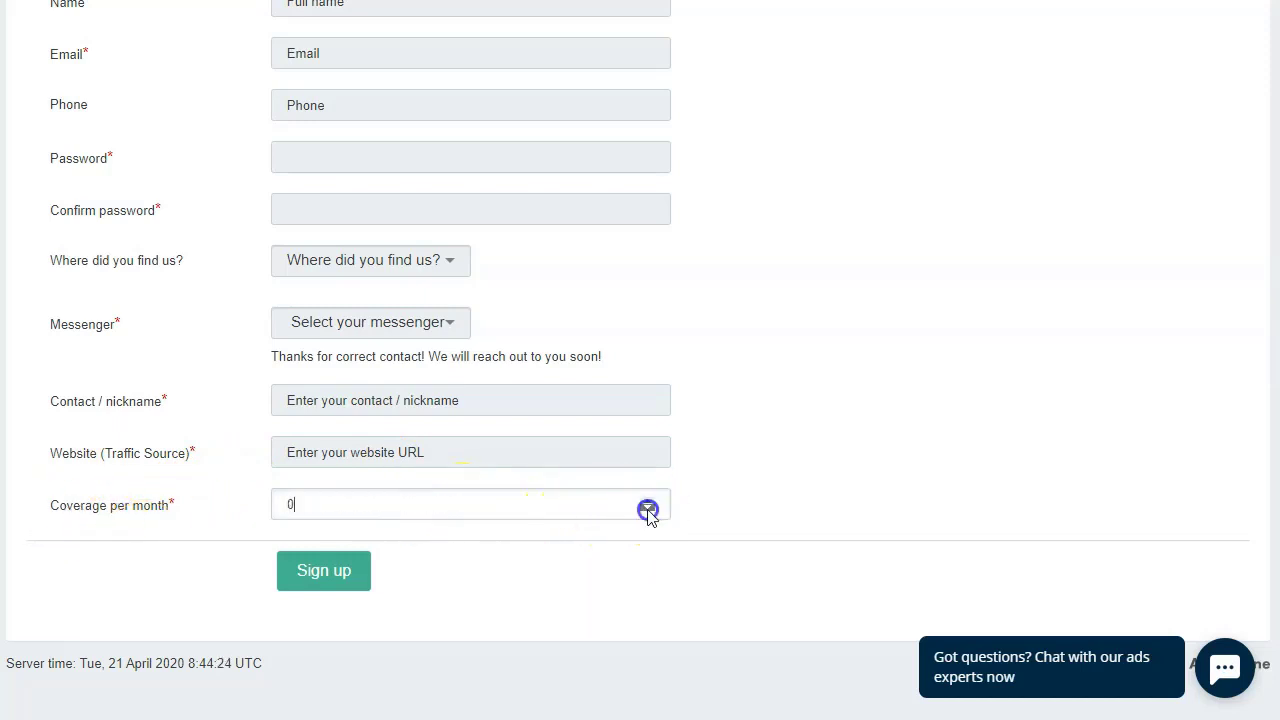
pyautogui.click(646, 500)
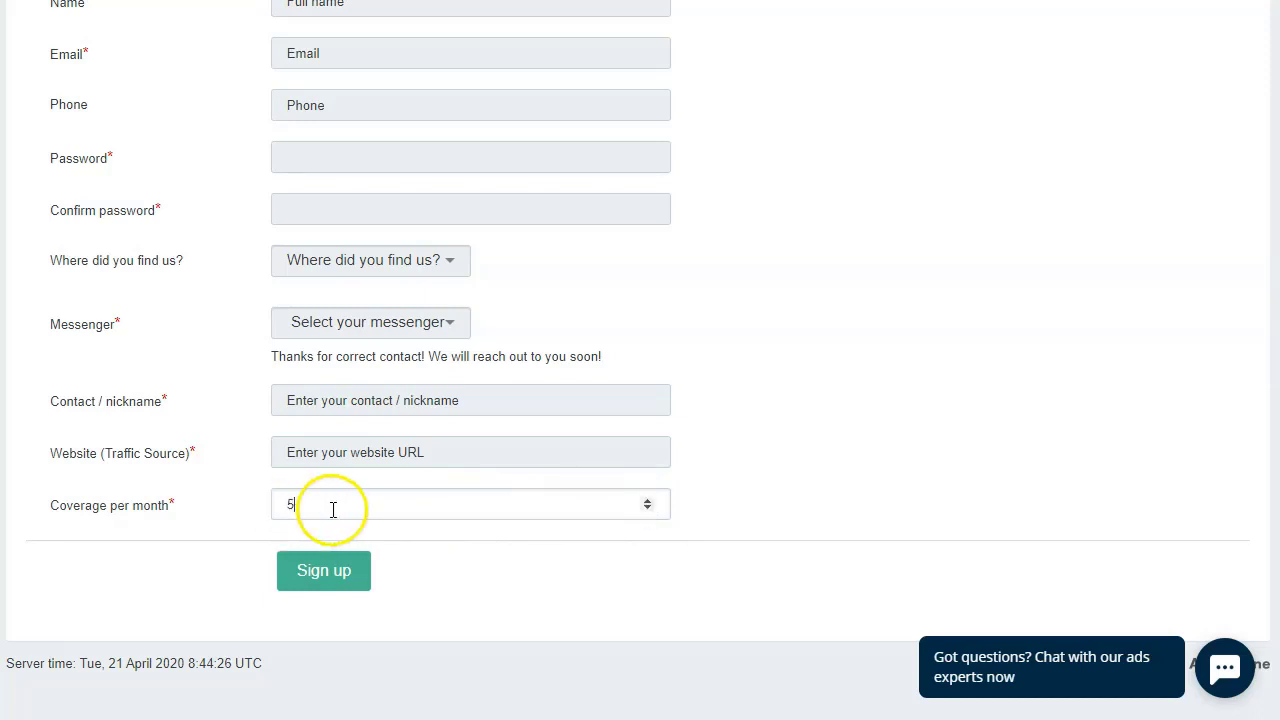
pyautogui.moveTo(331, 509); pyautogui.dragTo(268, 494)
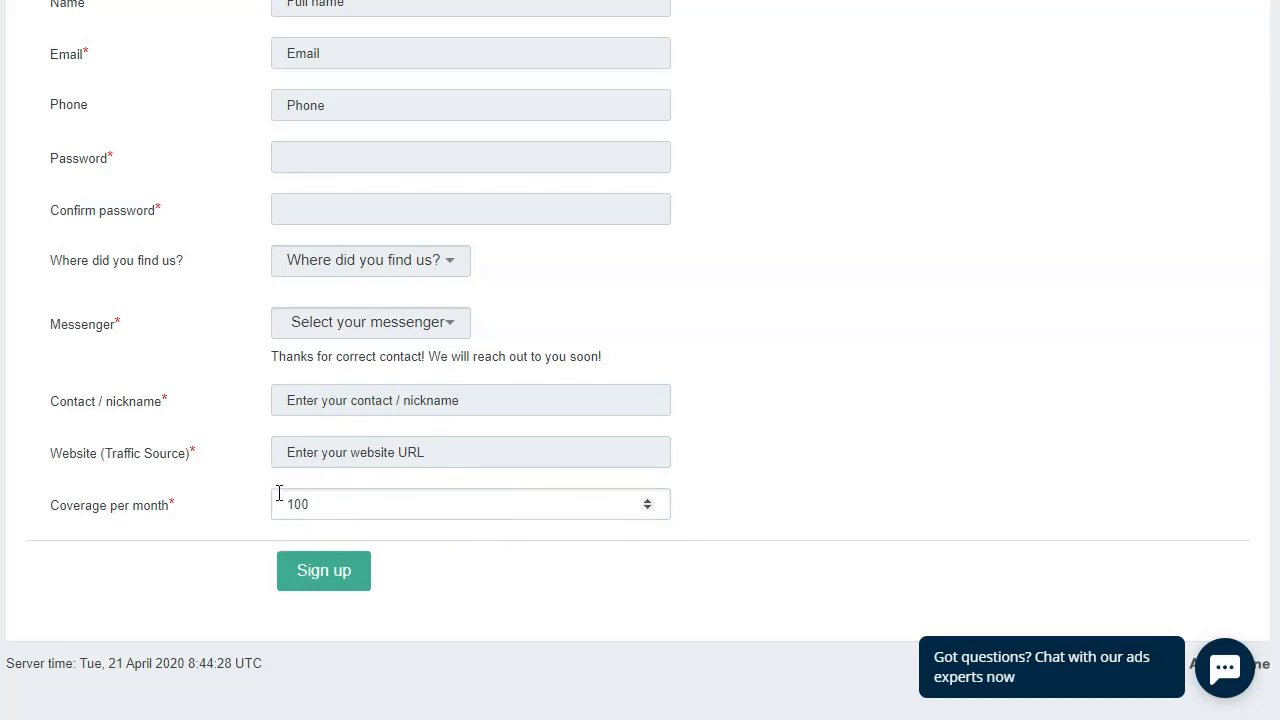
pyautogui.write('0')
pyautogui.click(251, 493)
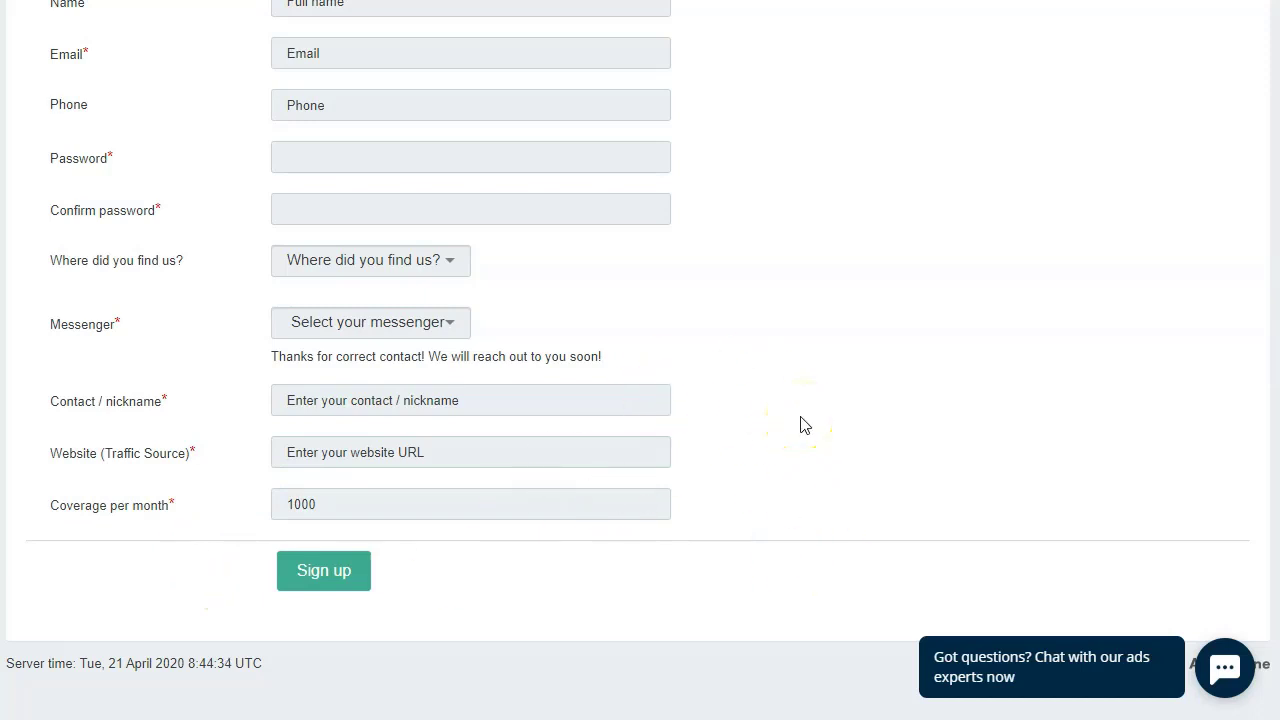
# Switch to the HilltopAds join form and choose Publisher as the account type
pyautogui.scroll(3, 909, 303)
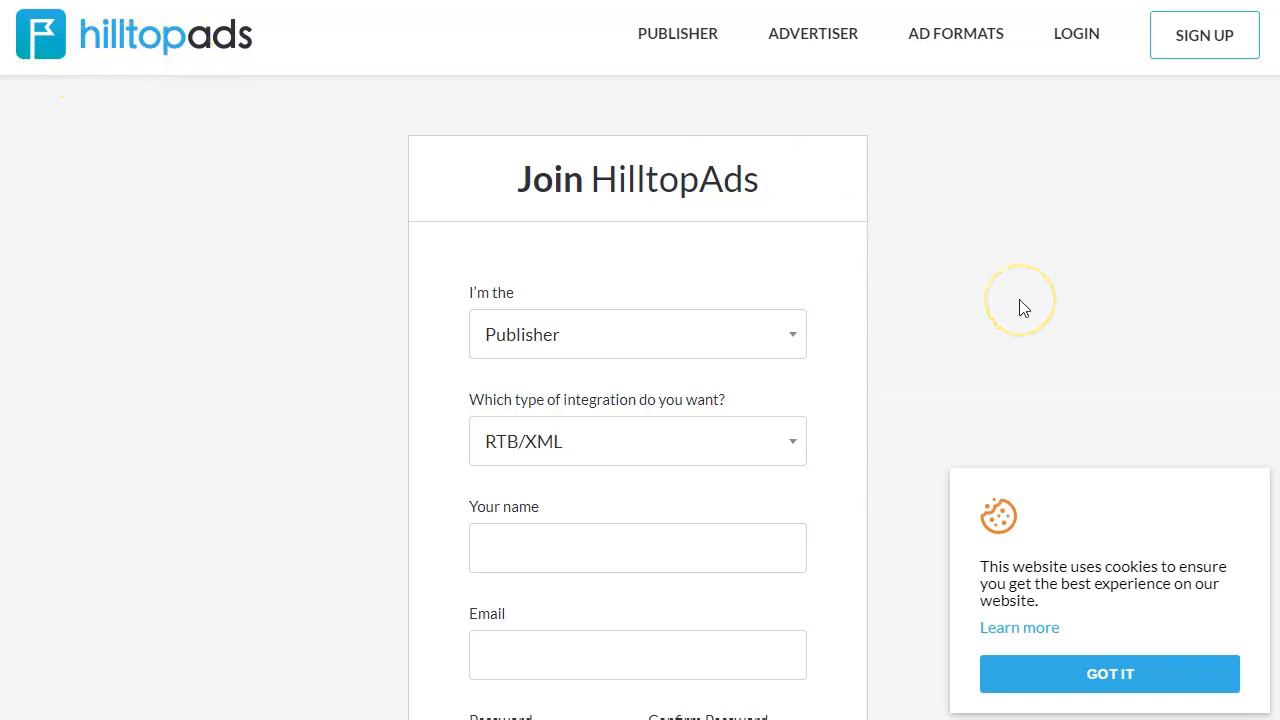
pyautogui.scroll(-1, 1020, 308)
pyautogui.scroll(1, 1020, 306)
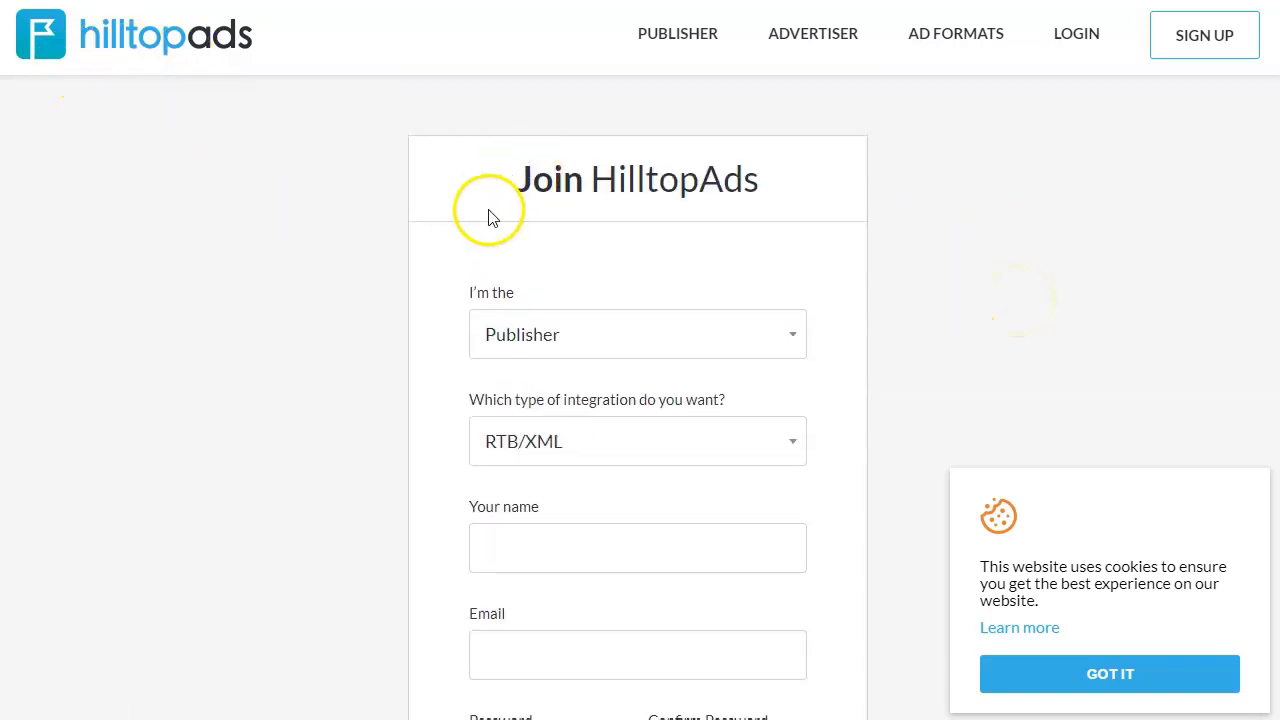
pyautogui.scroll(-1, 183, 390)
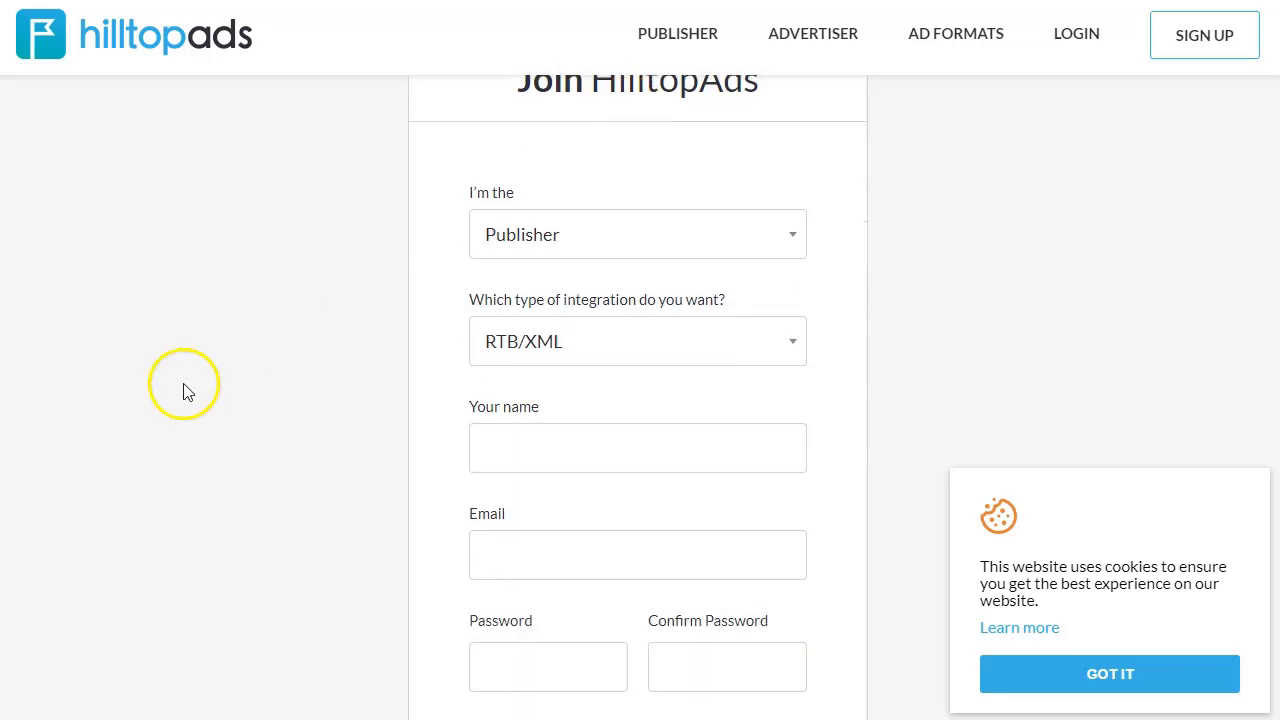
pyautogui.click(596, 228)
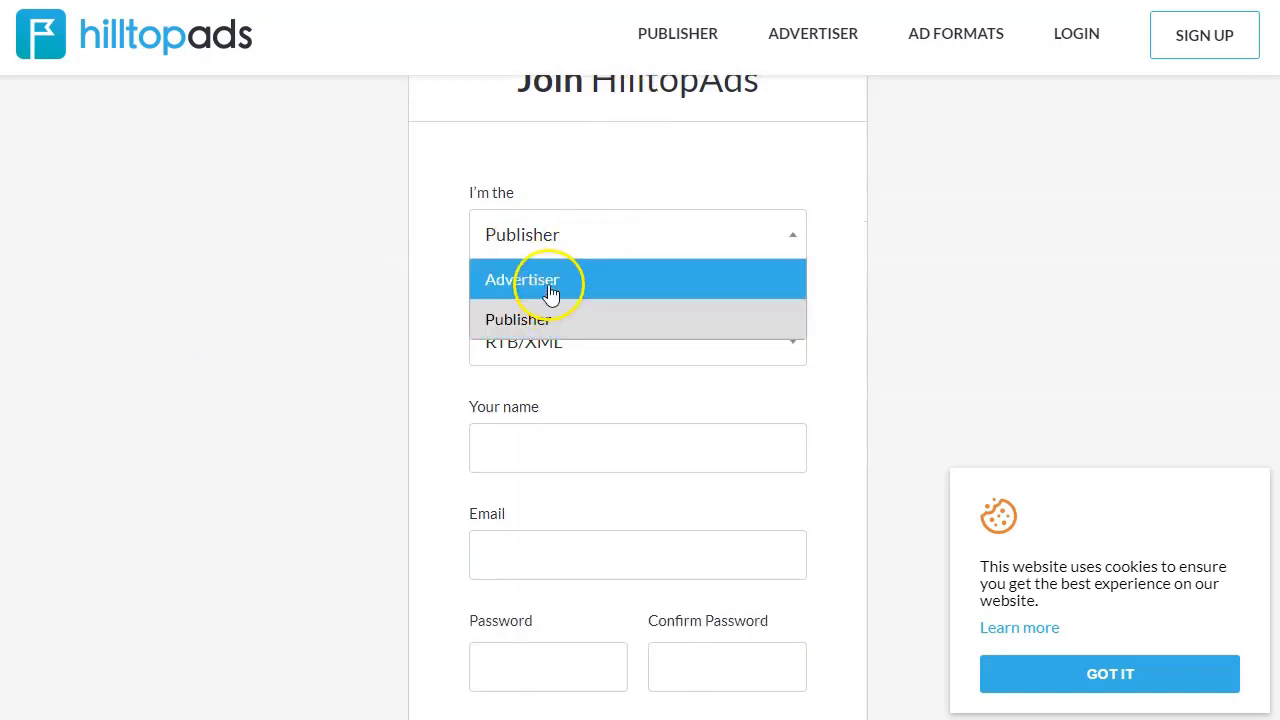
pyautogui.click(545, 318)
pyautogui.scroll(-1, 300, 358)
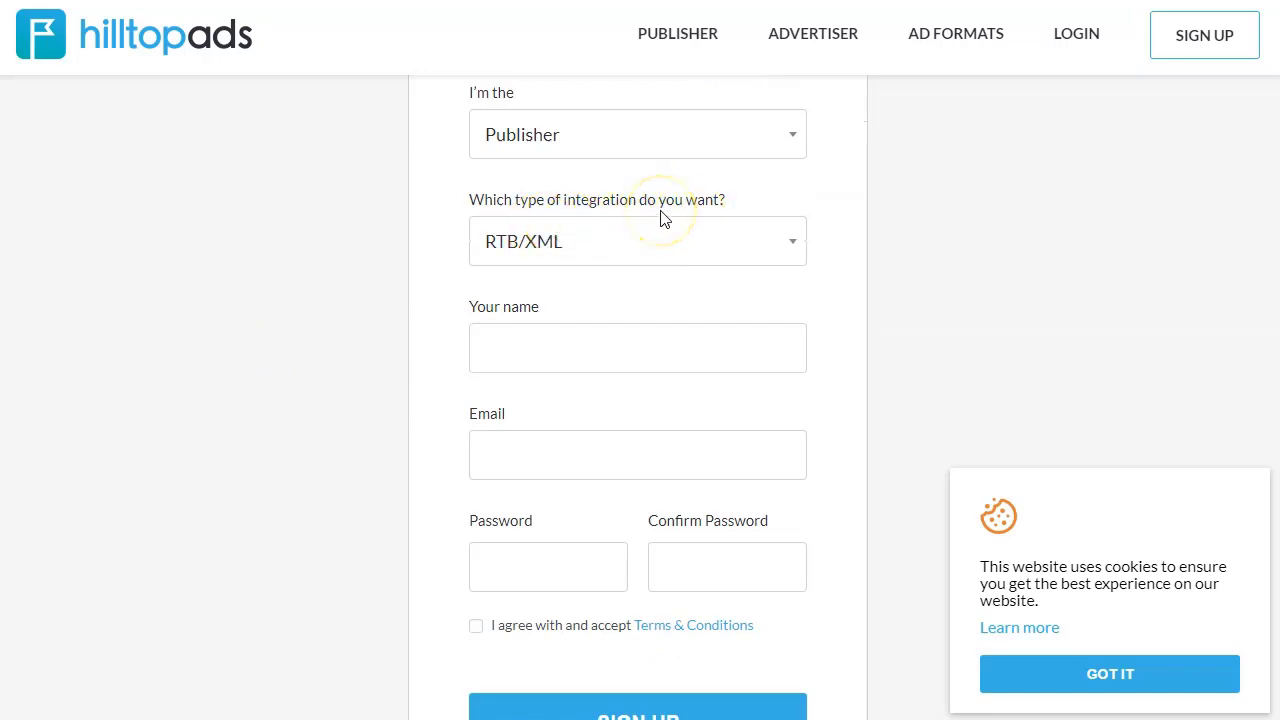
# Set the wanted integration type to Invocation code/direct link on the join form
pyautogui.click(613, 237)
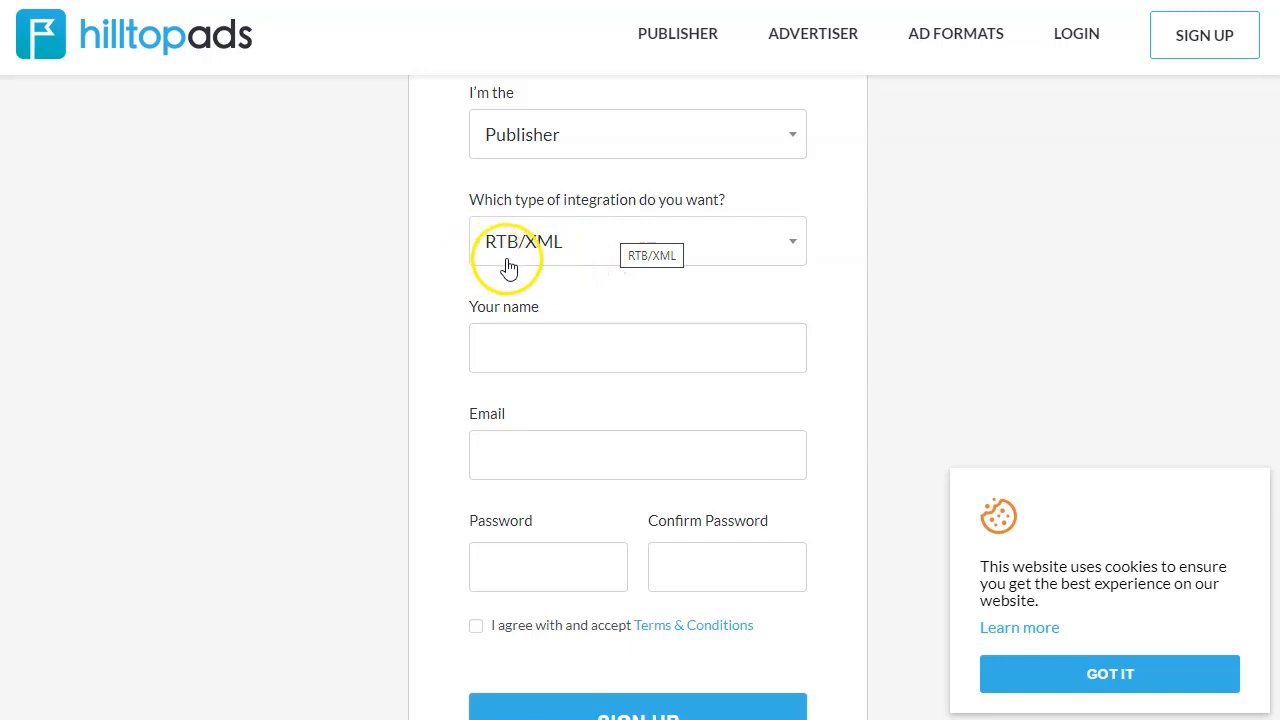
pyautogui.click(578, 250)
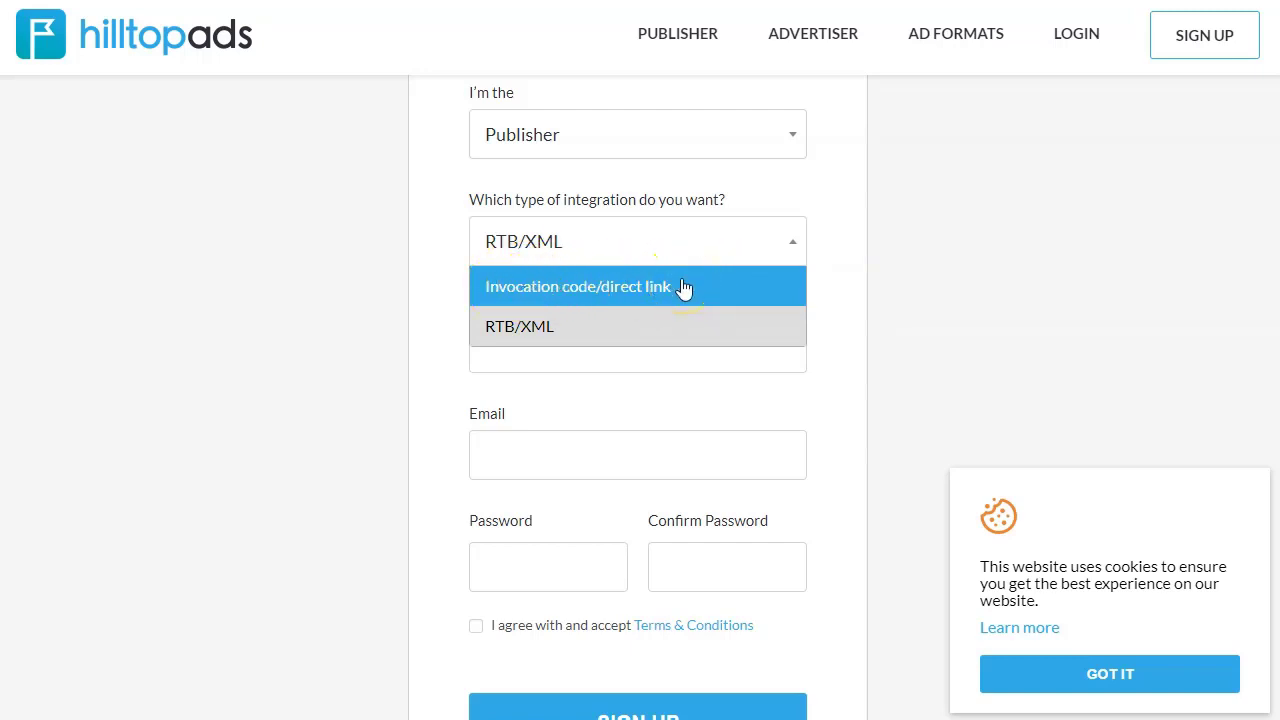
pyautogui.click(313, 345)
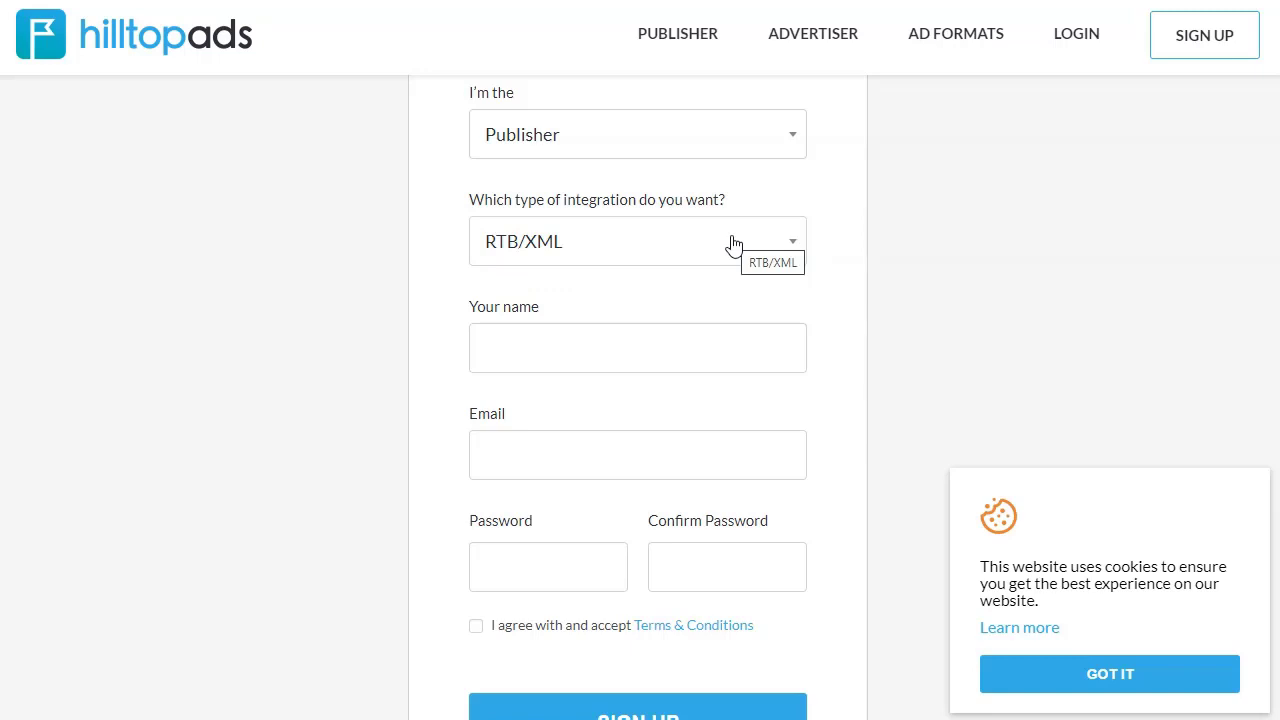
pyautogui.click(881, 231)
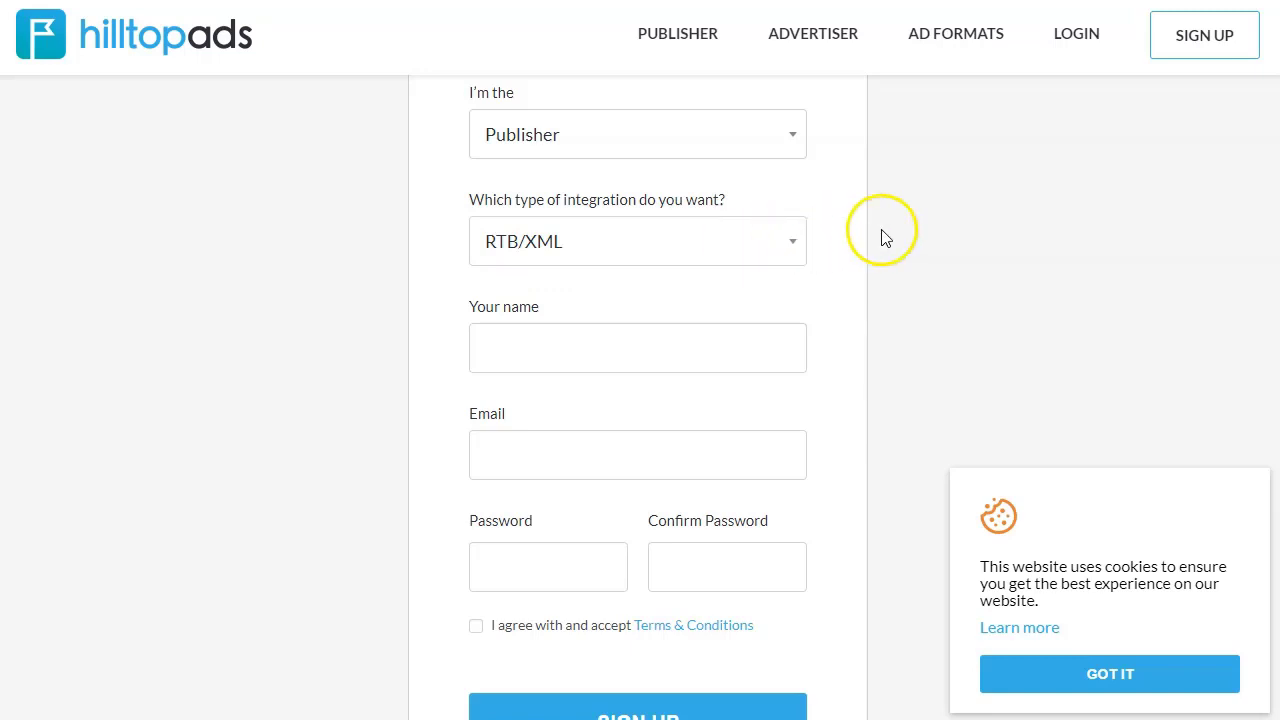
pyautogui.click(608, 241)
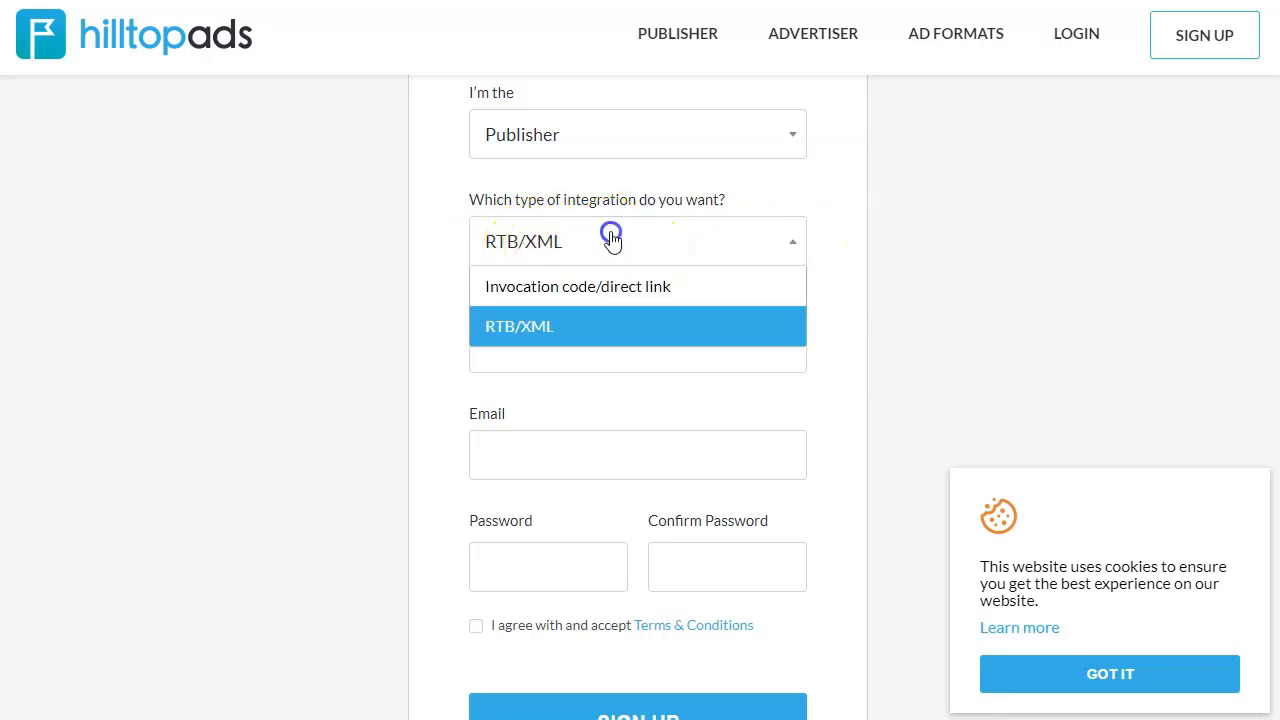
pyautogui.click(585, 290)
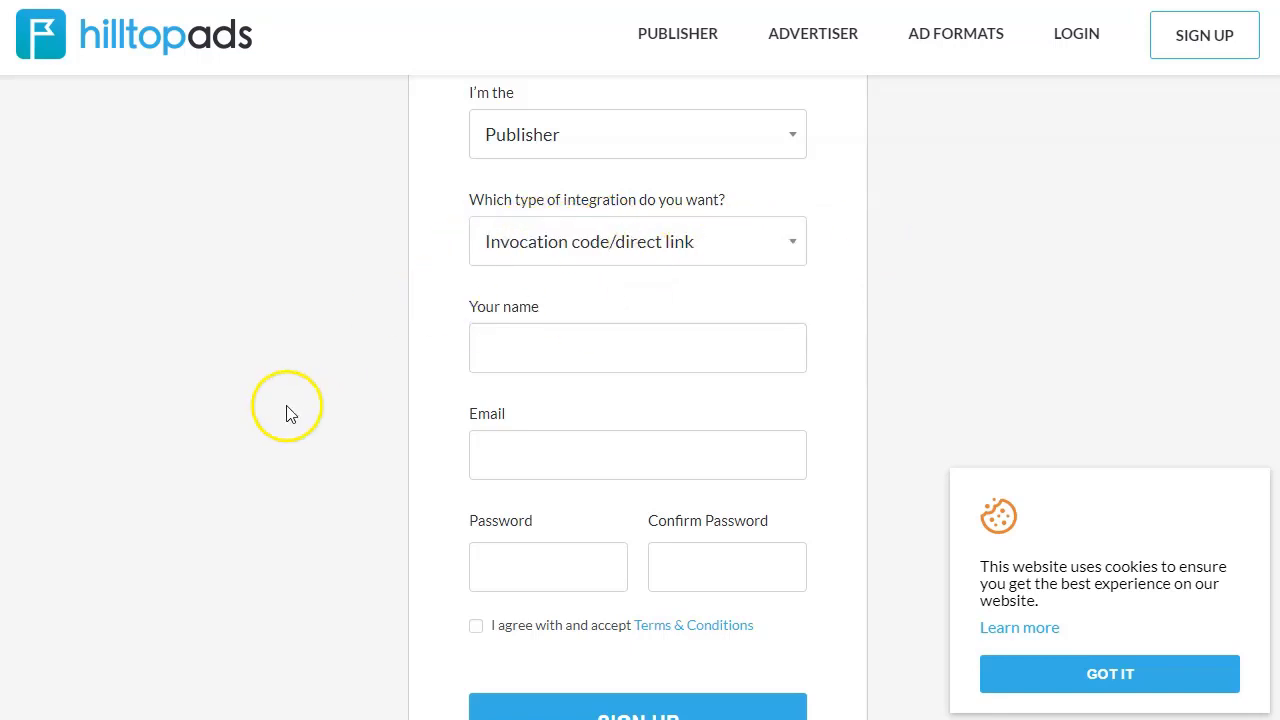
pyautogui.scroll(-1, 286, 414)
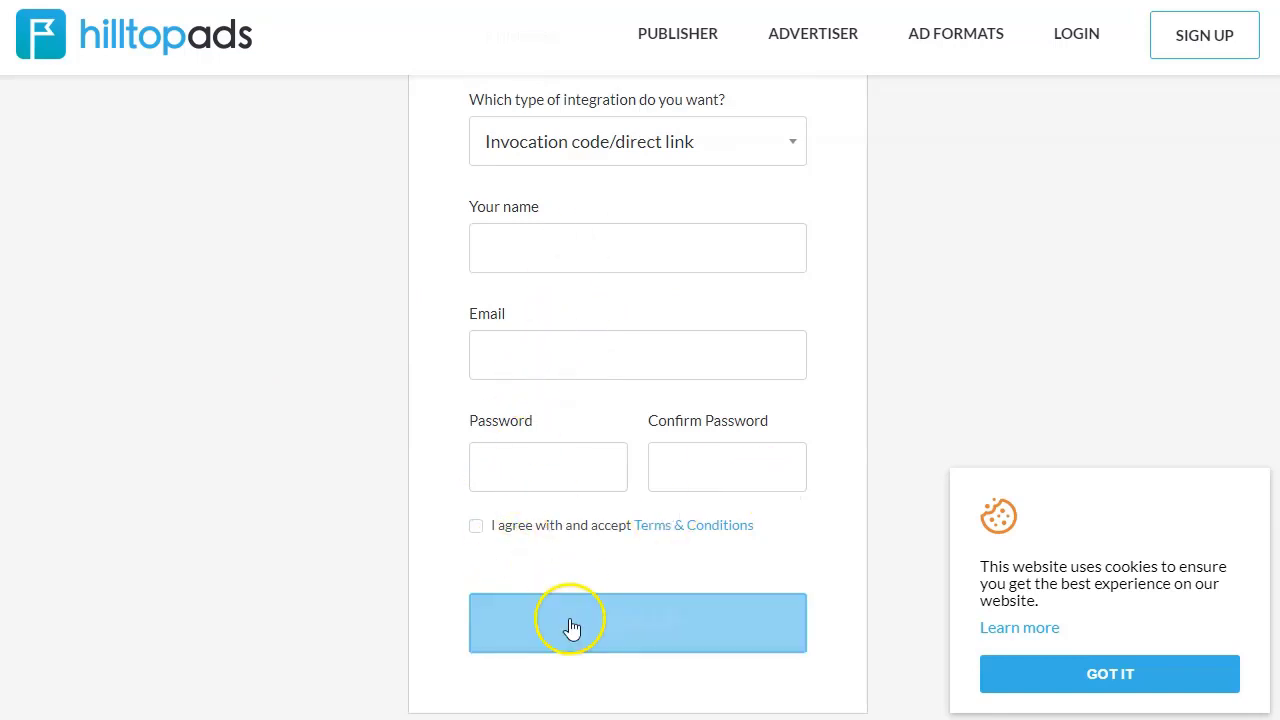
pyautogui.scroll(-2, 362, 514)
pyautogui.scroll(5, 329, 447)
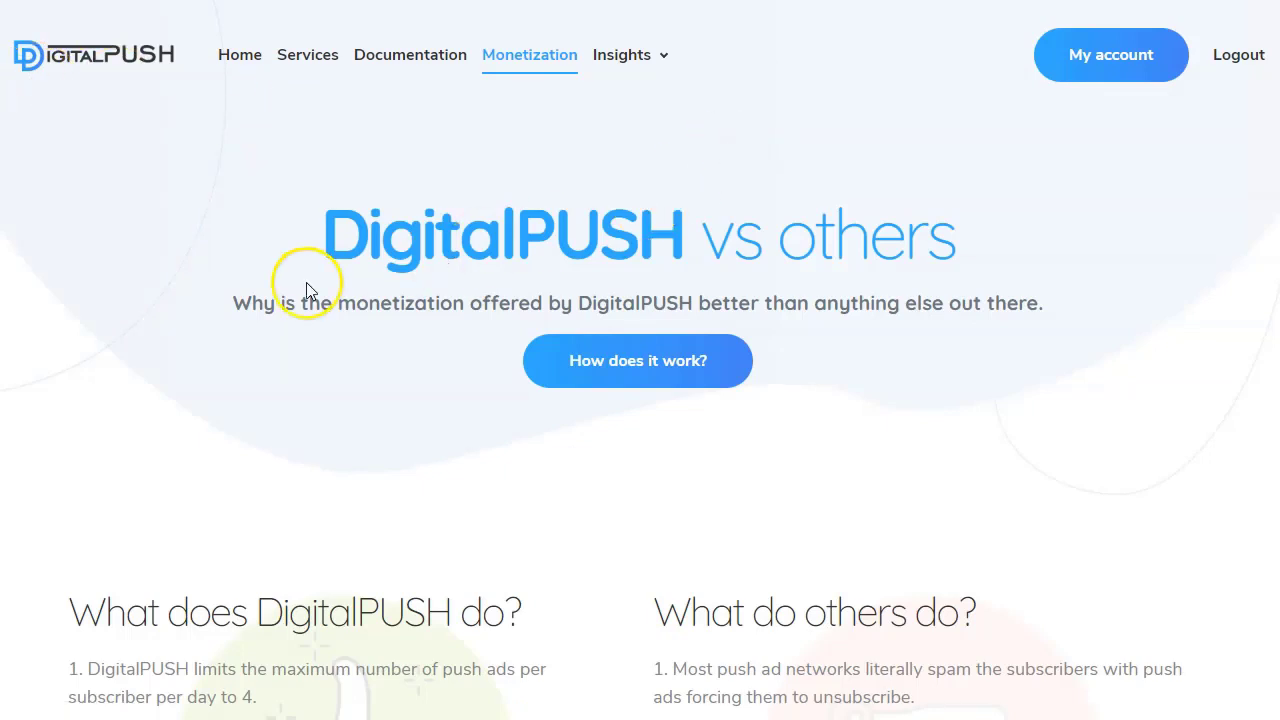
# On the DigitalPUSH monetization page, read the four-point comparison between DigitalPUSH and other push ad networks
pyautogui.scroll(-3, 306, 282)
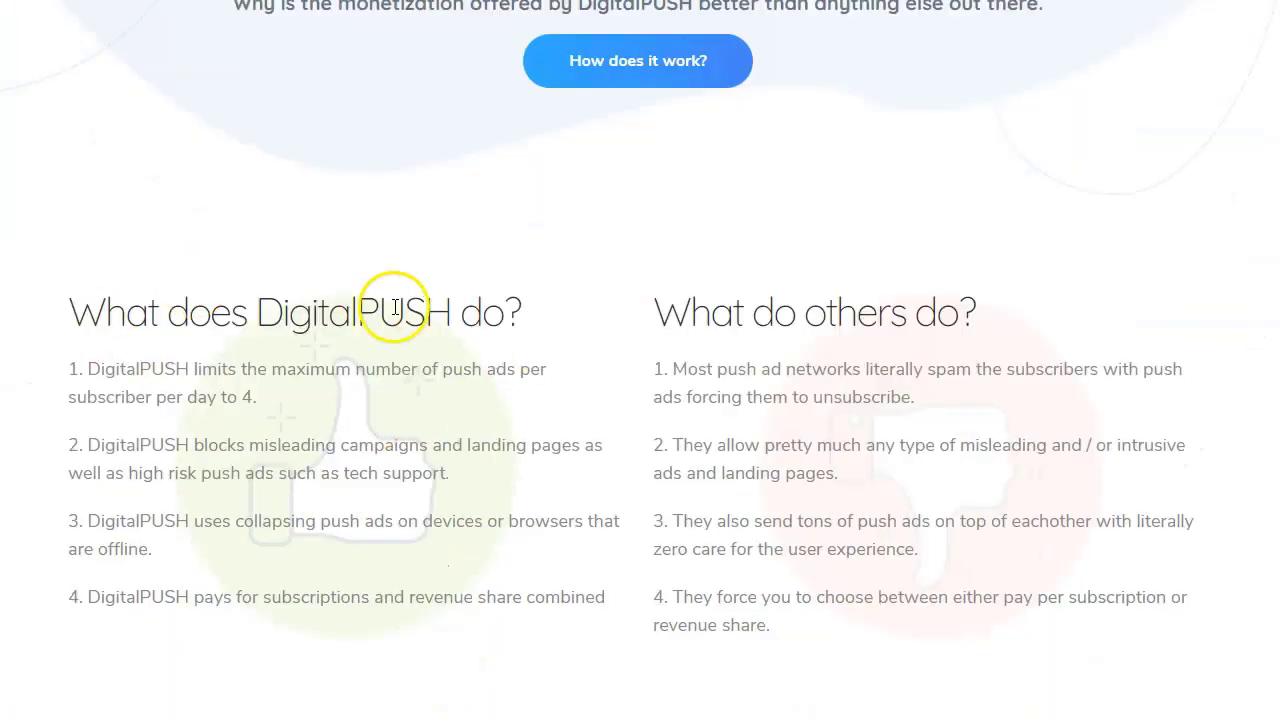
pyautogui.scroll(-1, 306, 323)
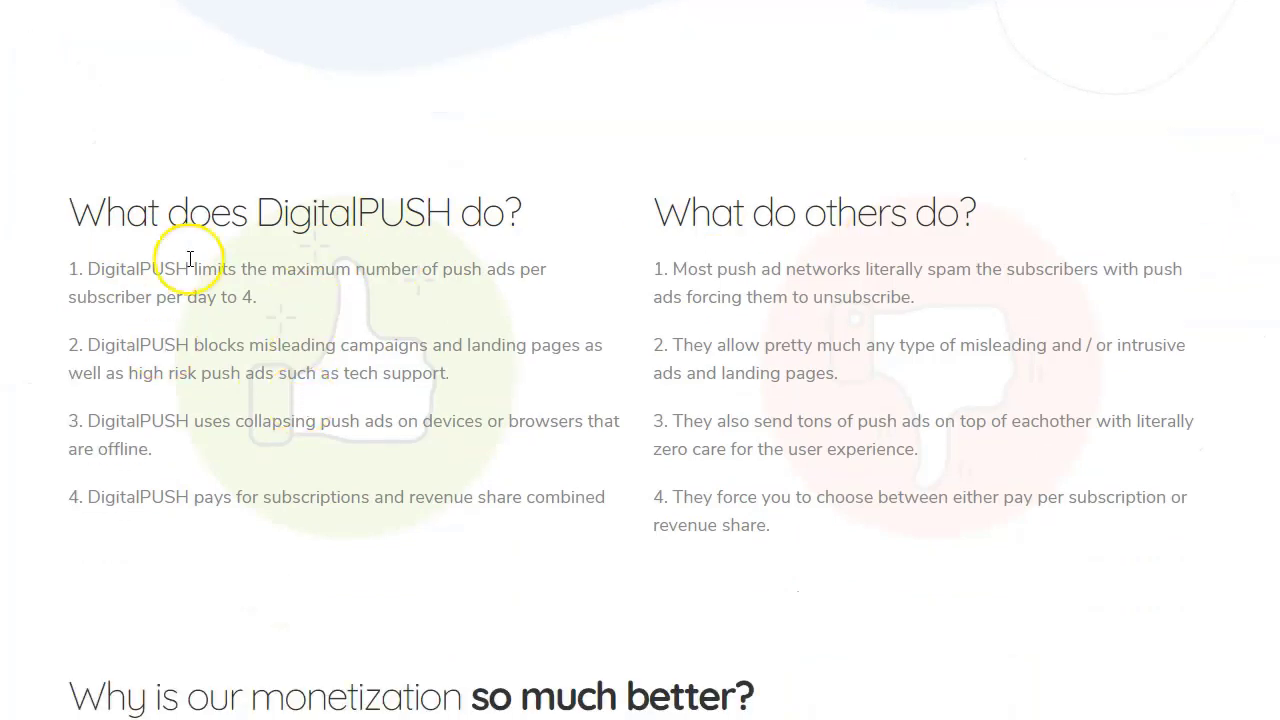
pyautogui.moveTo(241, 268); pyautogui.dragTo(340, 286)
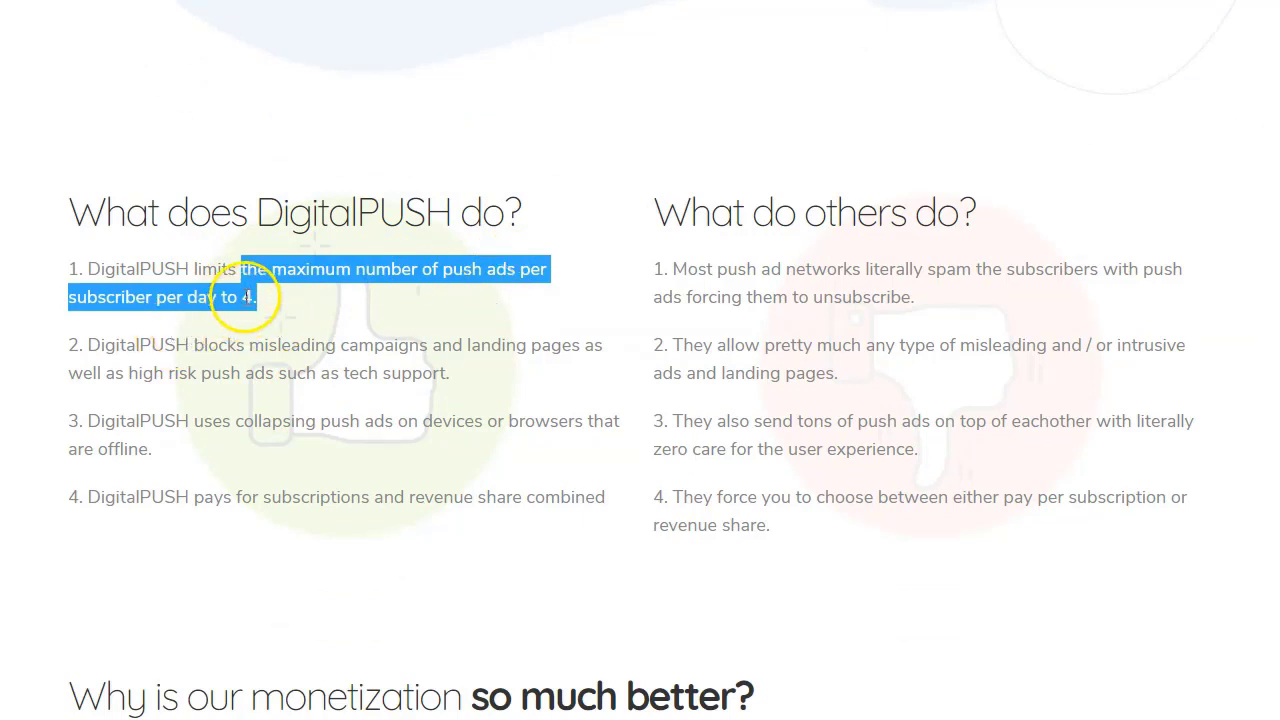
pyautogui.click(245, 297)
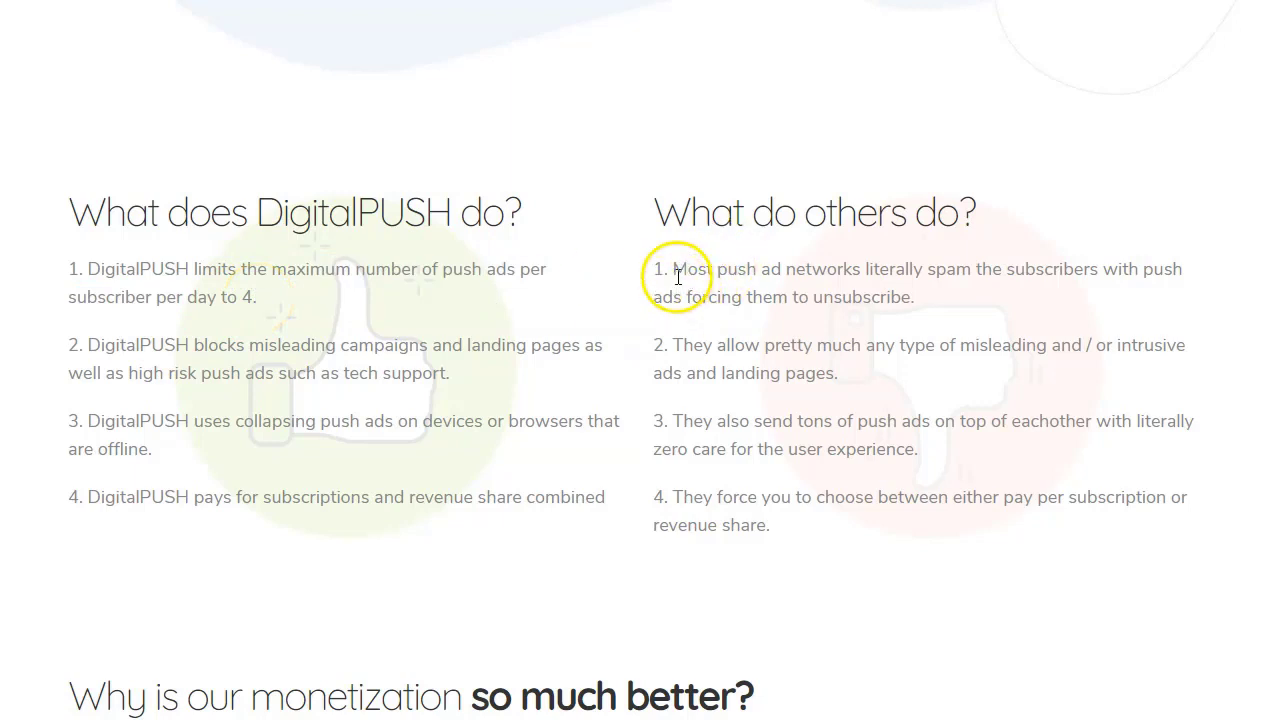
pyautogui.moveTo(668, 270); pyautogui.dragTo(967, 320)
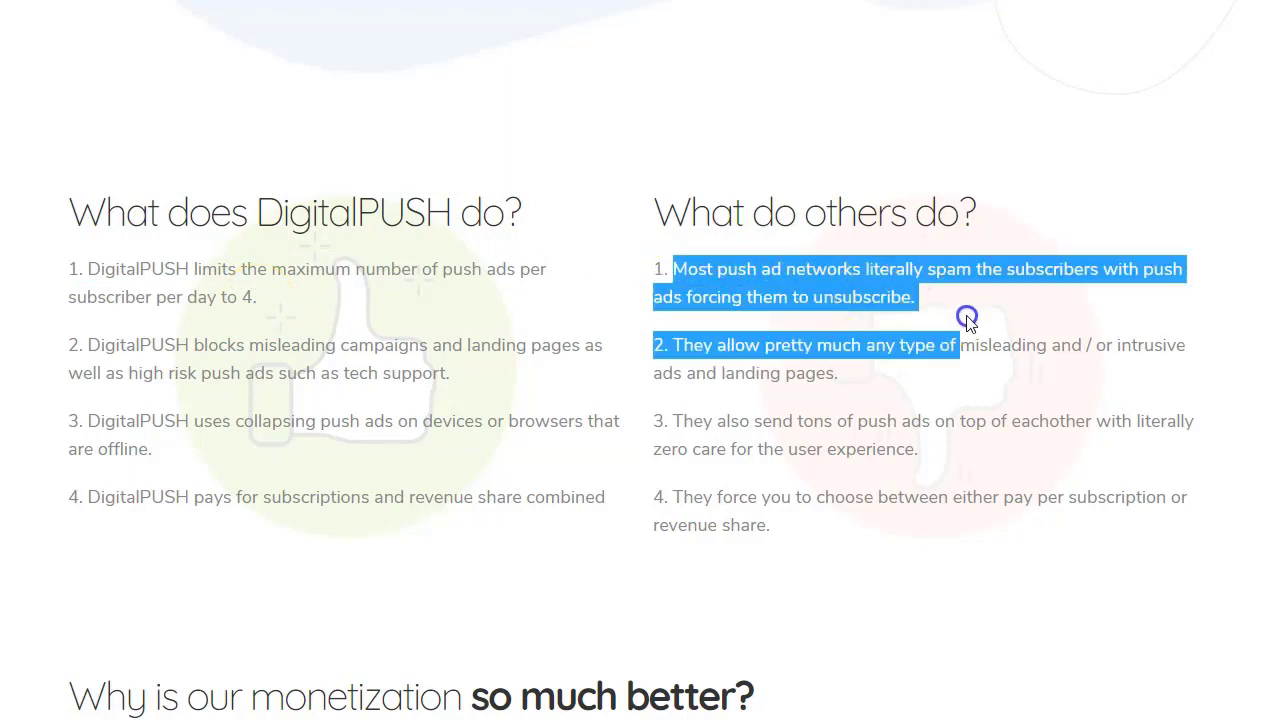
pyautogui.click(877, 287)
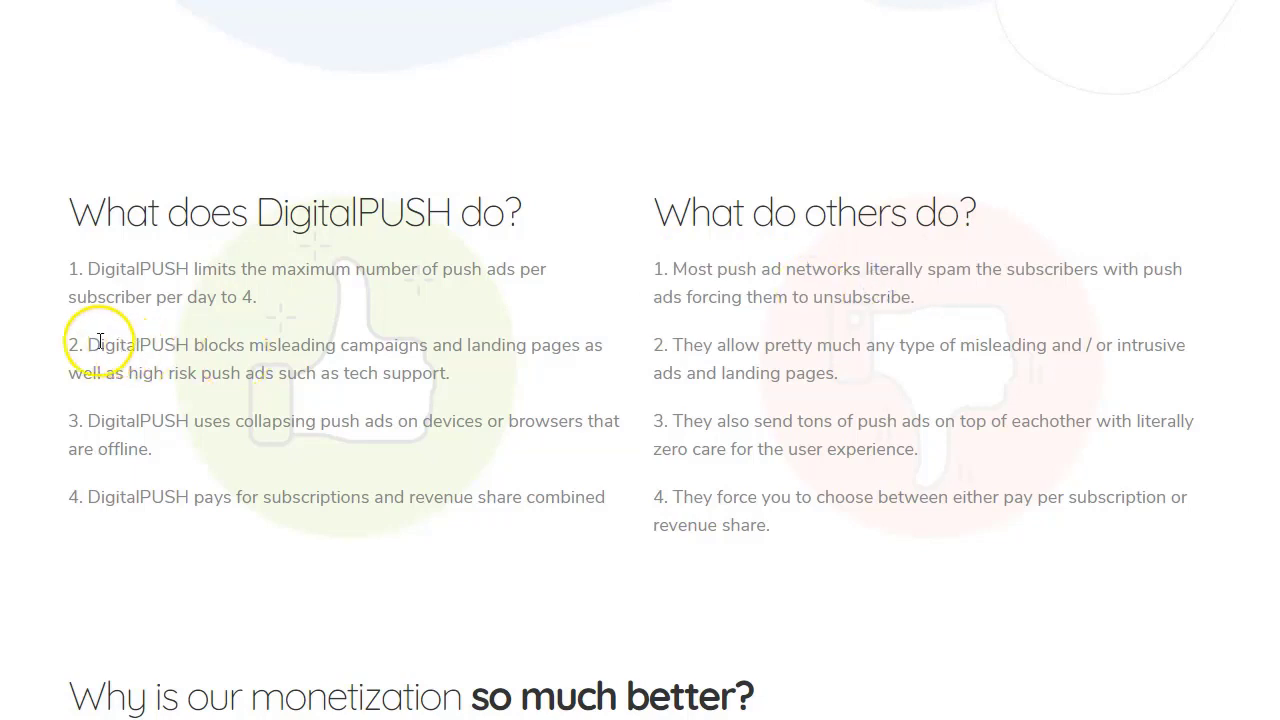
pyautogui.moveTo(88, 344); pyautogui.dragTo(470, 378)
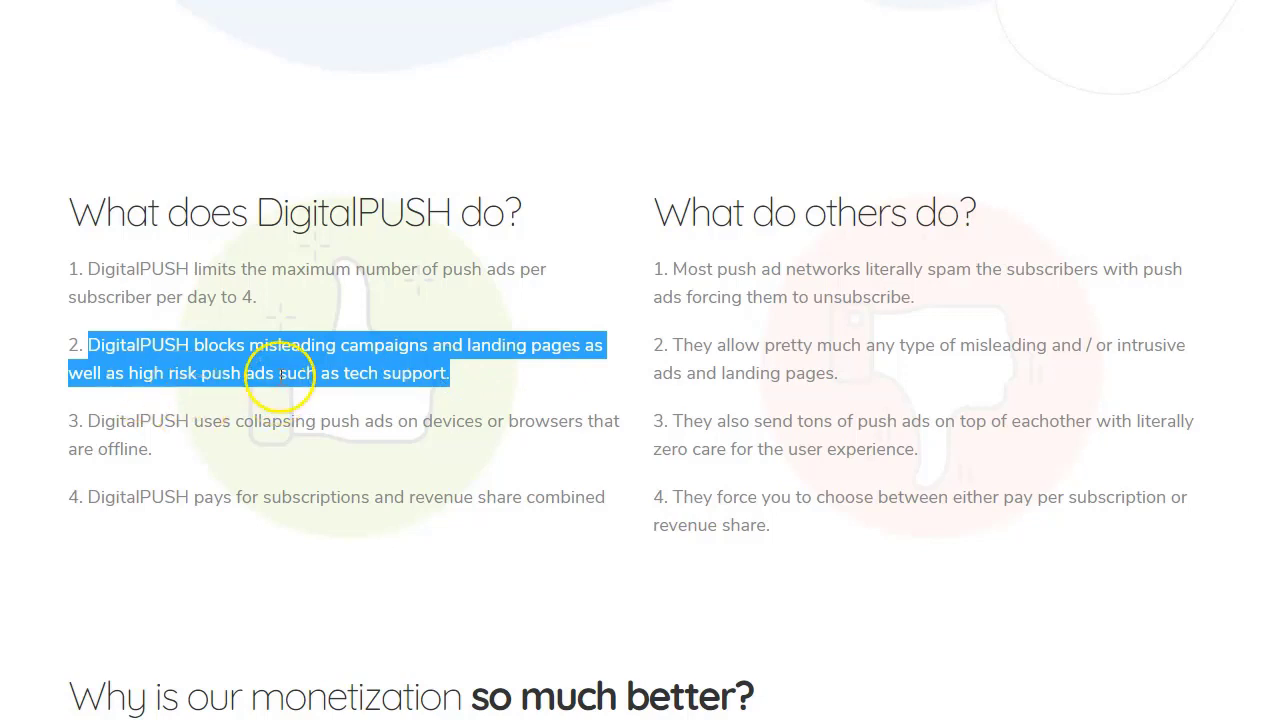
pyautogui.click(255, 417)
pyautogui.moveTo(193, 421); pyautogui.dragTo(297, 449)
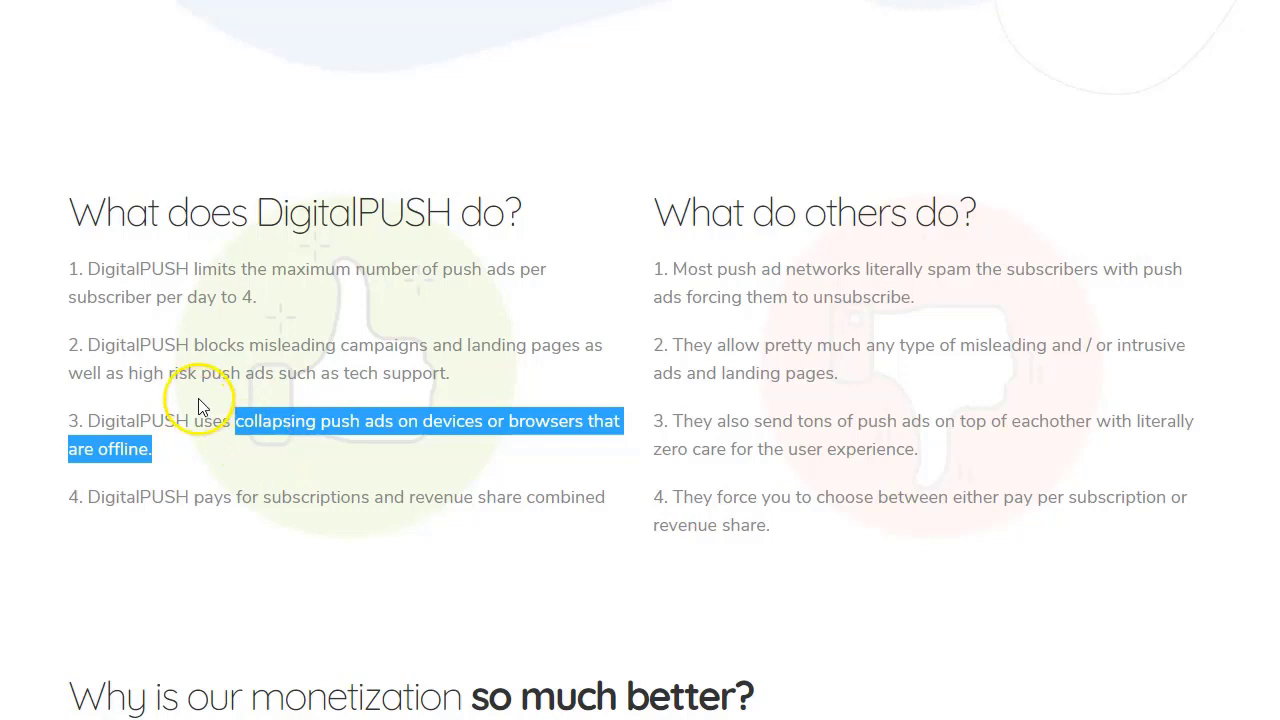
pyautogui.click(262, 447)
pyautogui.moveTo(86, 497); pyautogui.dragTo(605, 497)
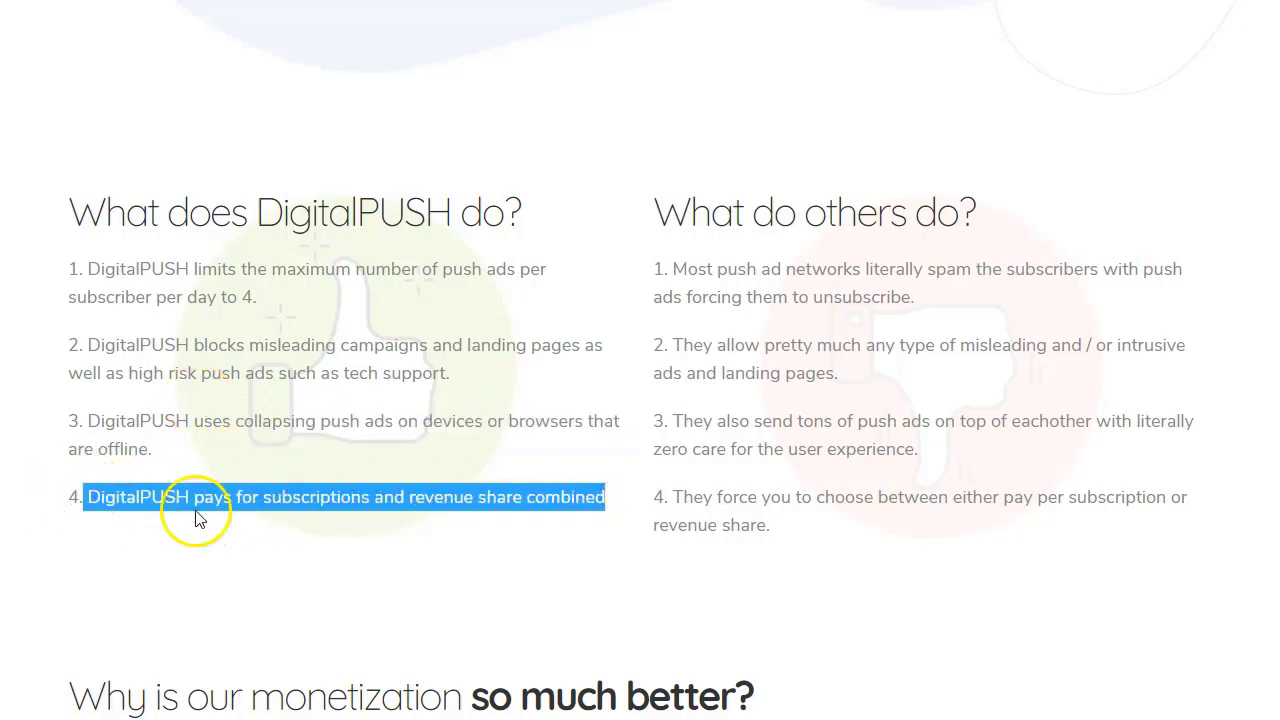
pyautogui.click(465, 502)
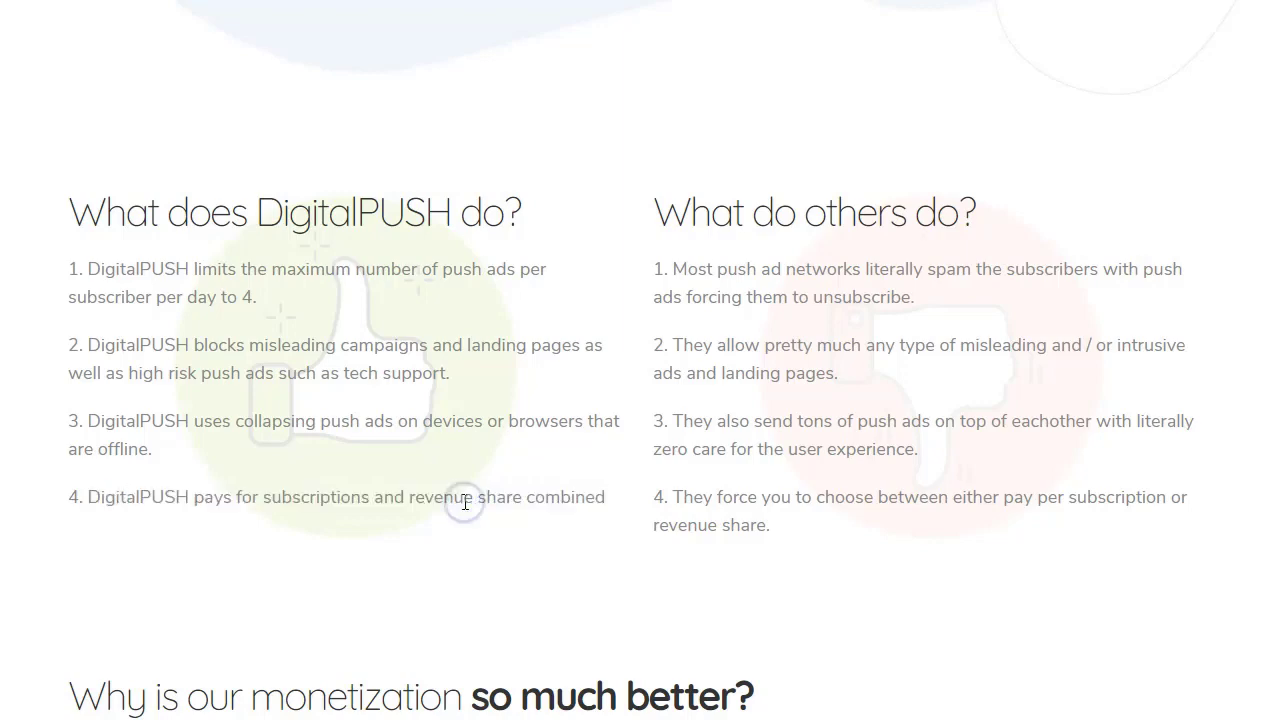
# Read why DigitalPUSH's monetization is better and get started from the end of the page
pyautogui.scroll(-2, 450, 510)
pyautogui.scroll(-4, 357, 414)
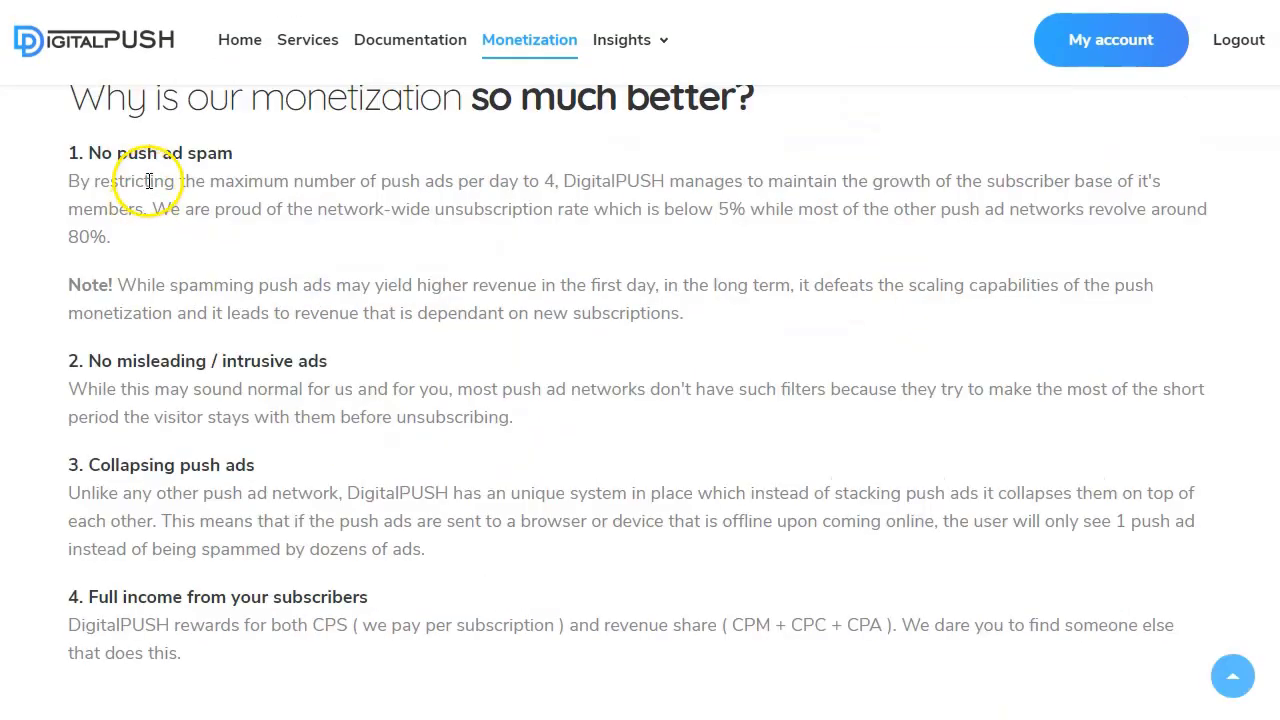
pyautogui.scroll(-7, 286, 349)
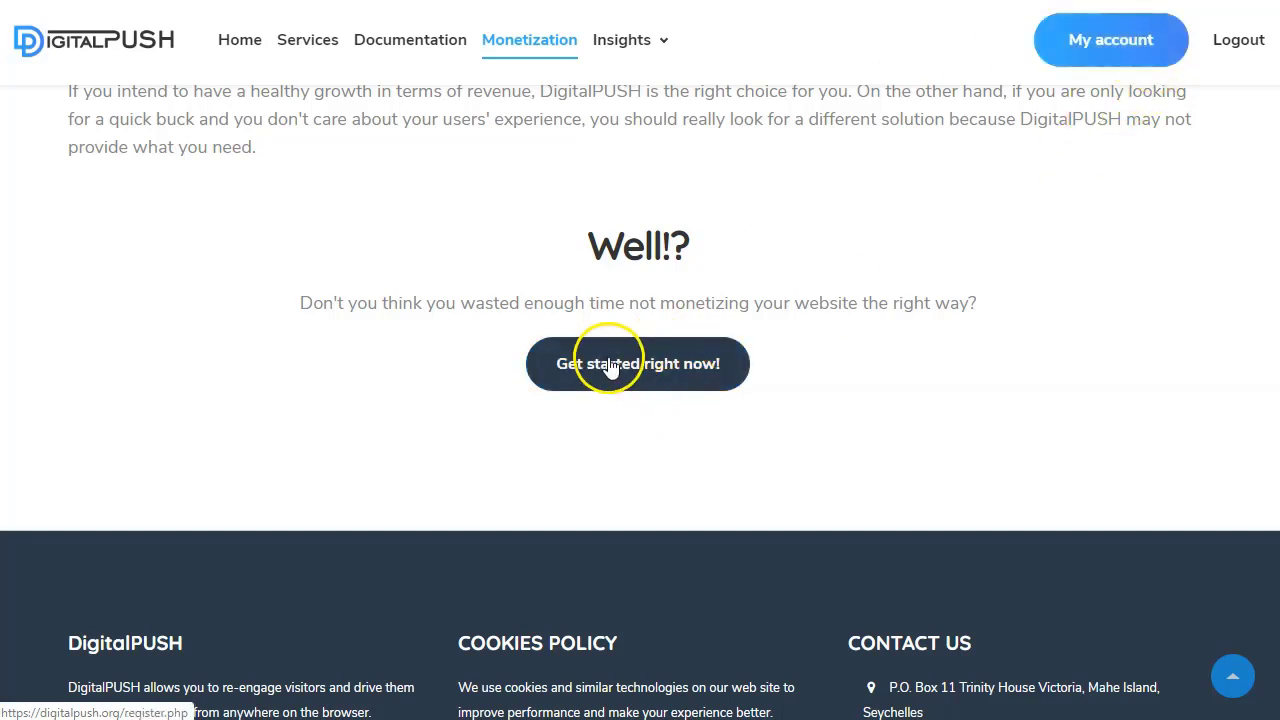
pyautogui.click(610, 366)
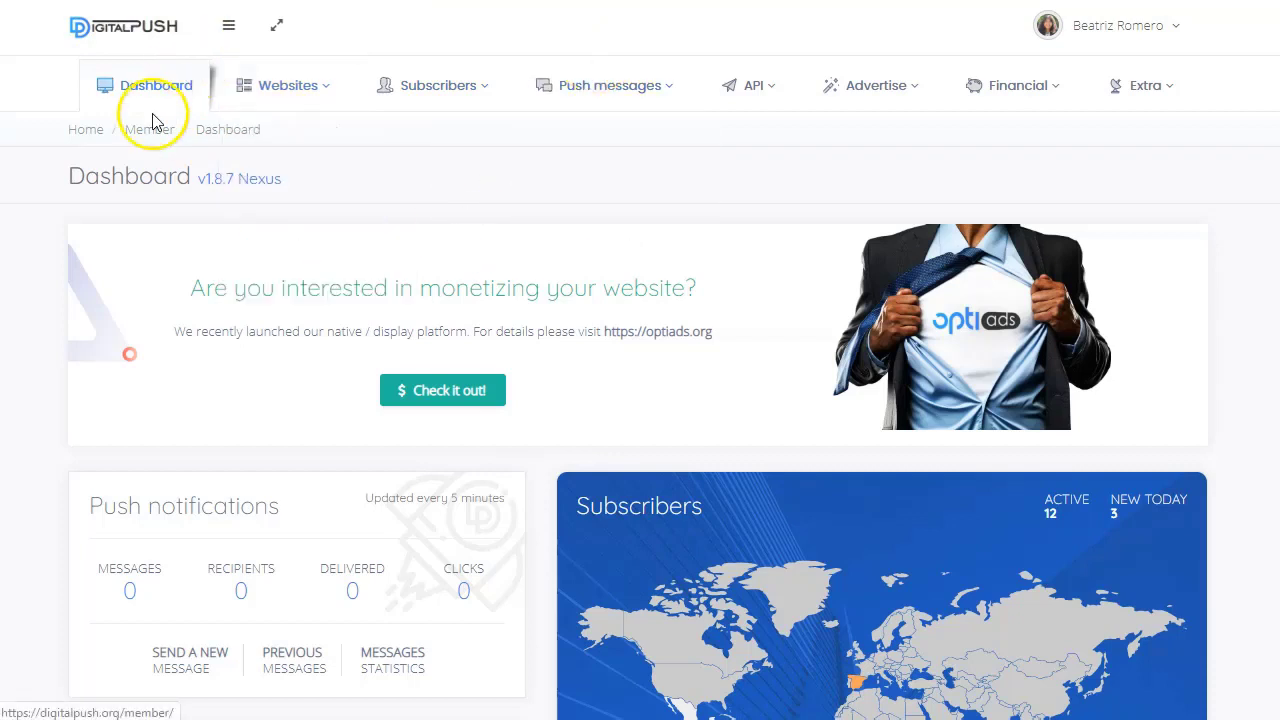
# Open the form for adding a new website in the DigitalPUSH member area
pyautogui.moveTo(295, 94)
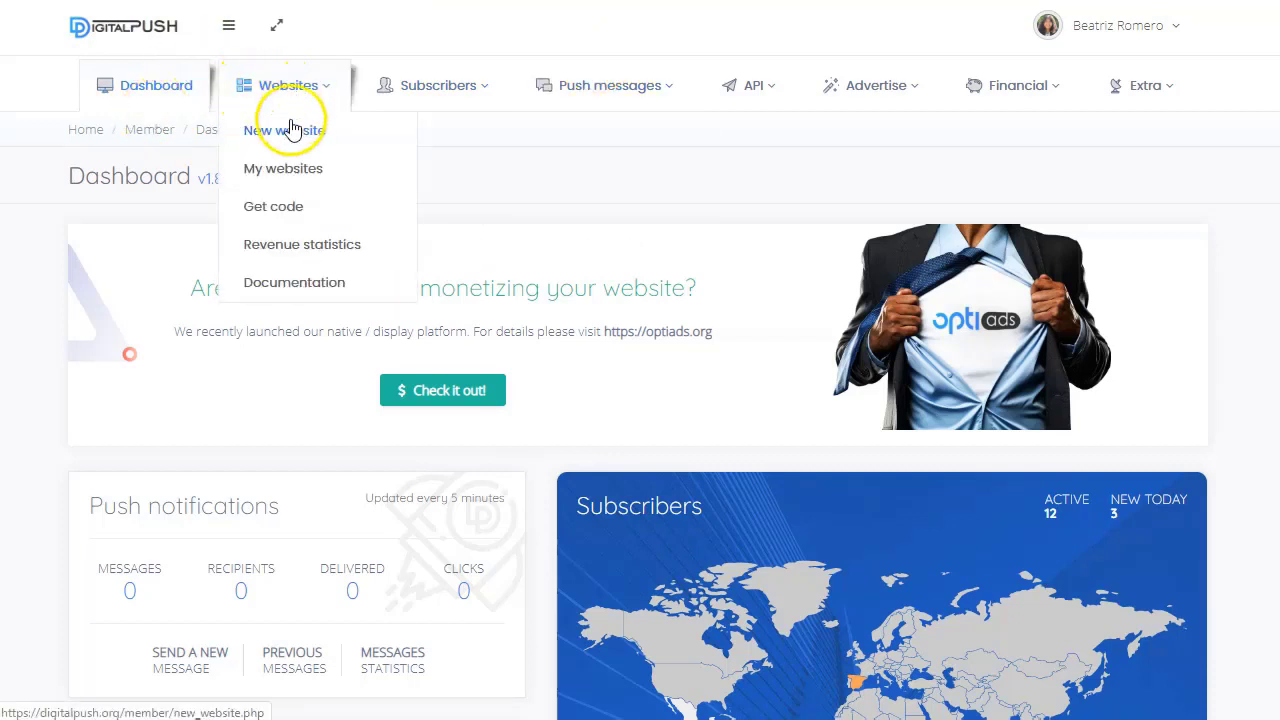
pyautogui.click(290, 131)
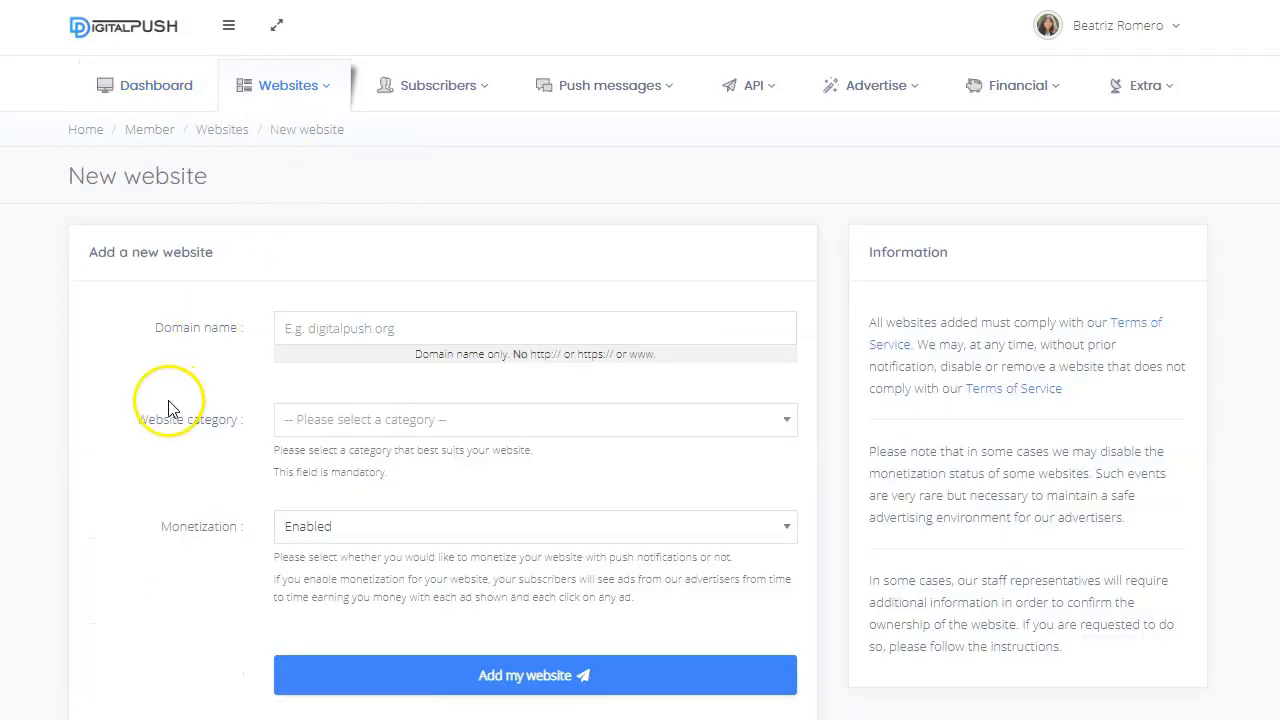
pyautogui.scroll(-1, 97, 408)
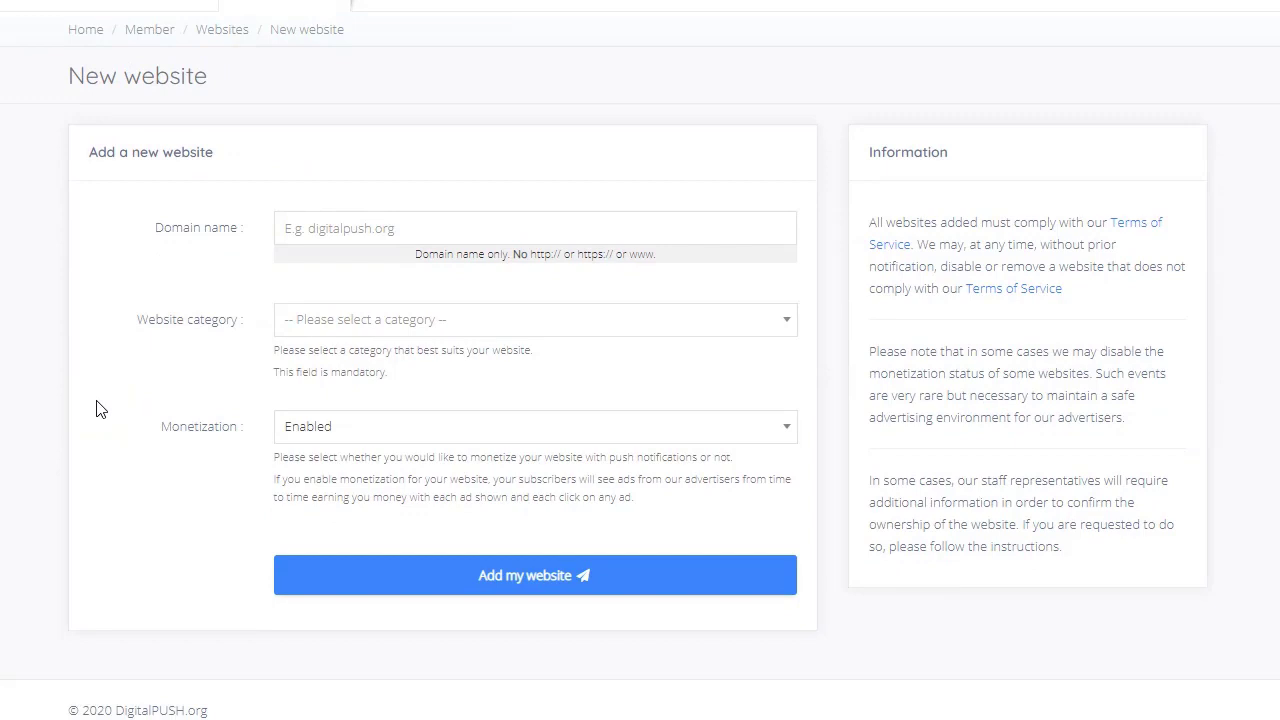
# Examine the new website form's domain name field and website category choices without filling them in
pyautogui.click(349, 228)
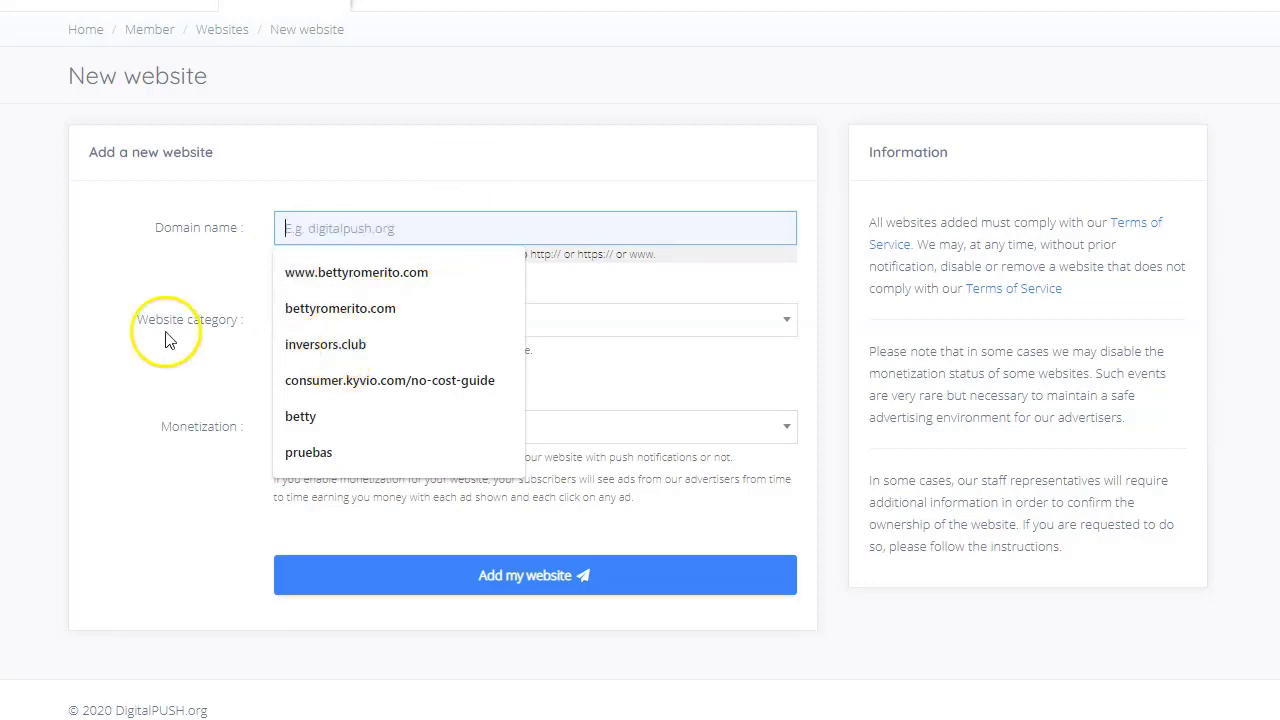
pyautogui.click(134, 277)
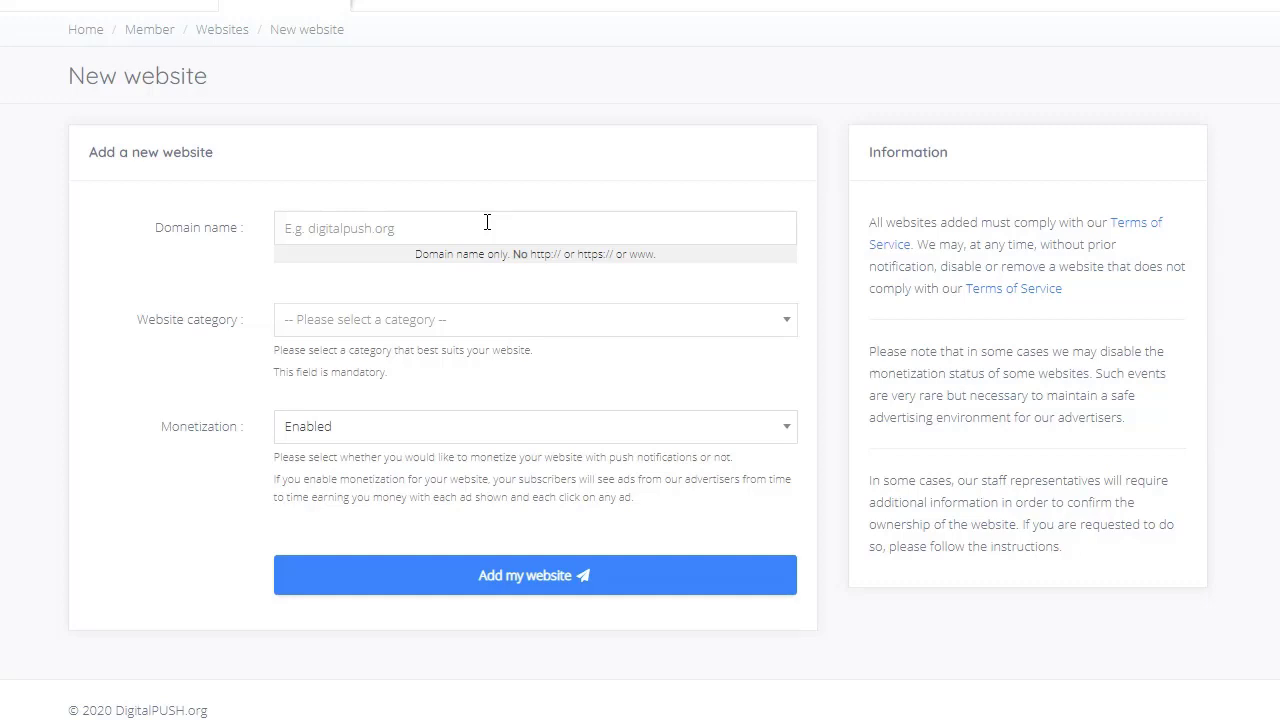
pyautogui.click(476, 226)
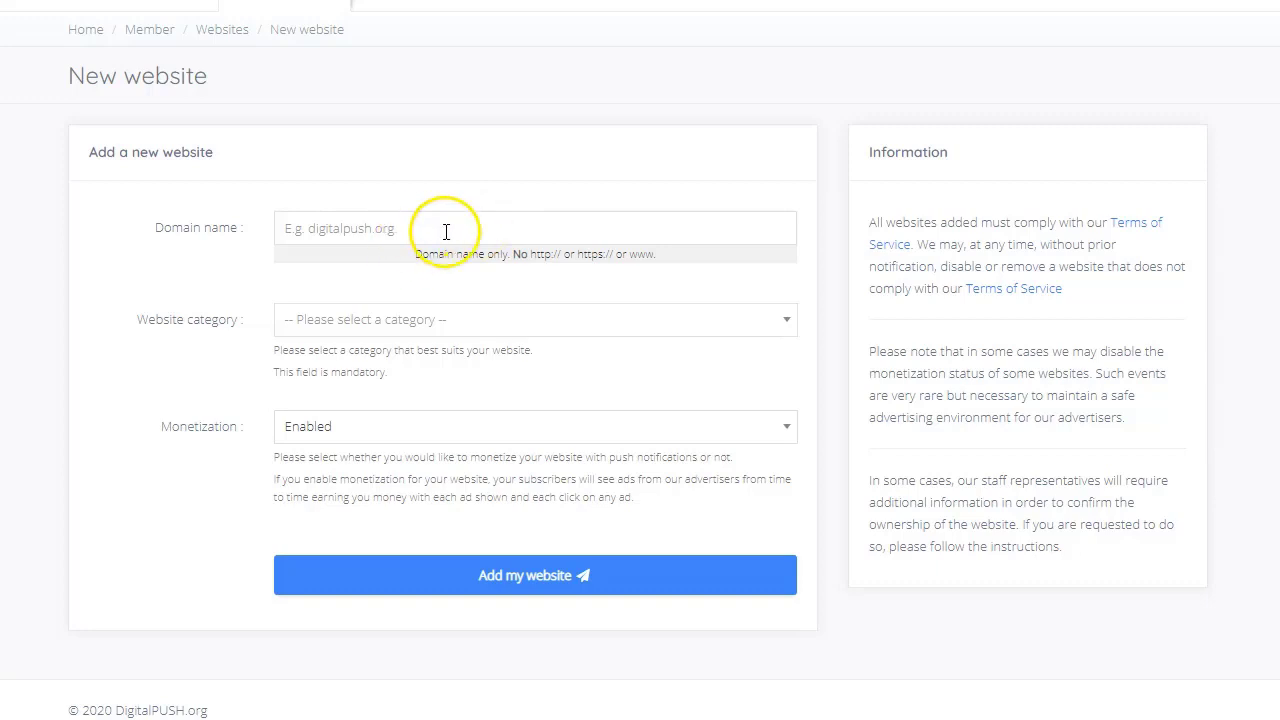
pyautogui.scroll(-1, 465, 306)
pyautogui.click(428, 306)
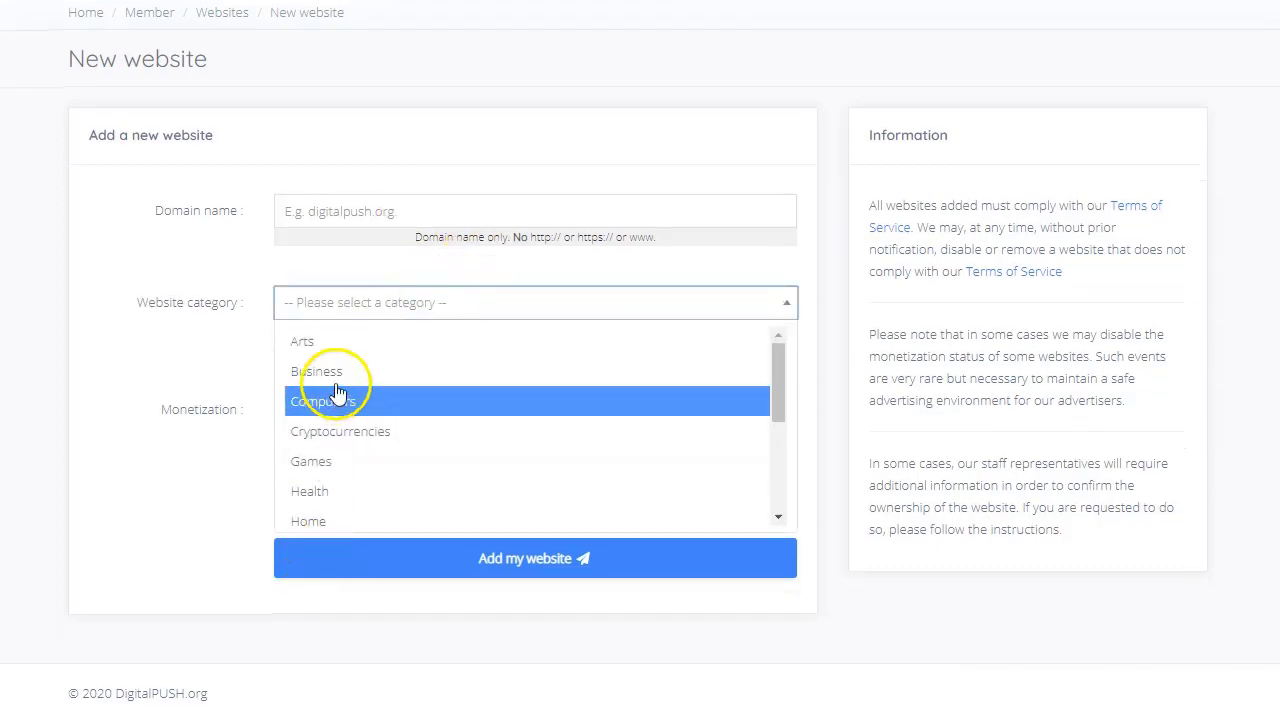
pyautogui.scroll(-1, 360, 421)
pyautogui.scroll(-2, 362, 415)
pyautogui.click(165, 365)
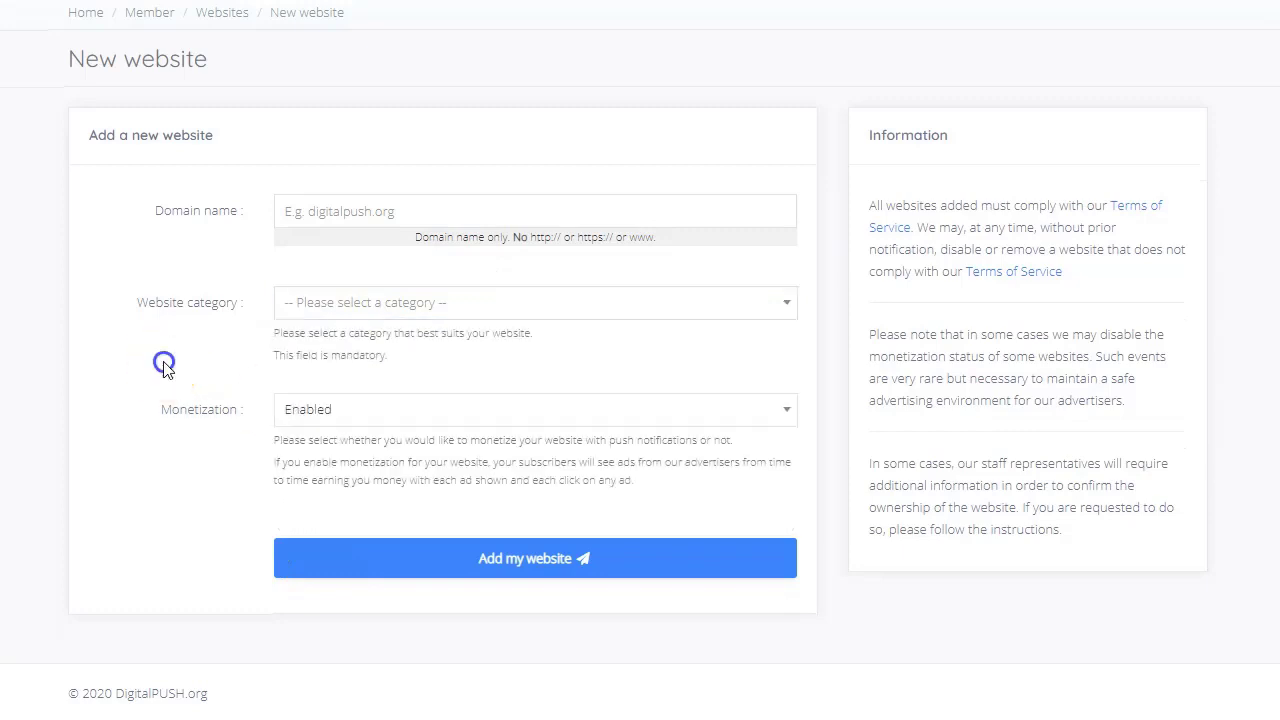
# View the monetization choices on the new website form, keeping Enabled selected
pyautogui.click(366, 420)
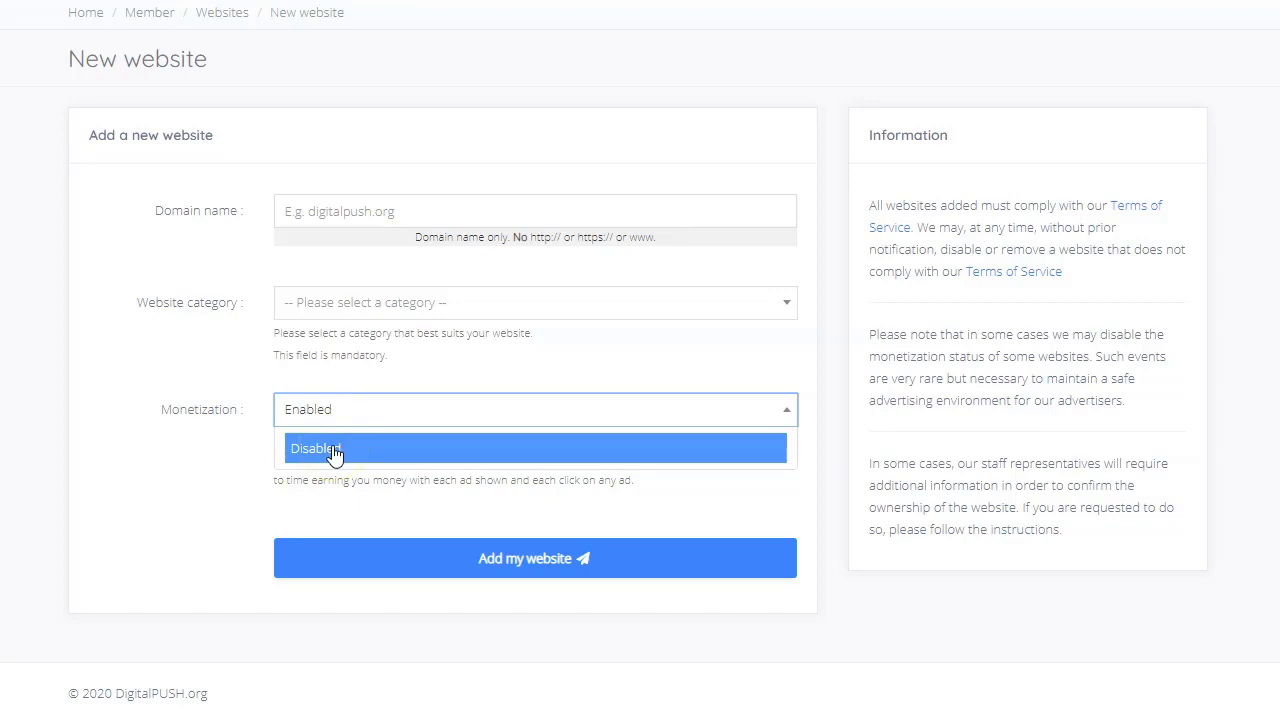
pyautogui.click(371, 405)
pyautogui.click(157, 495)
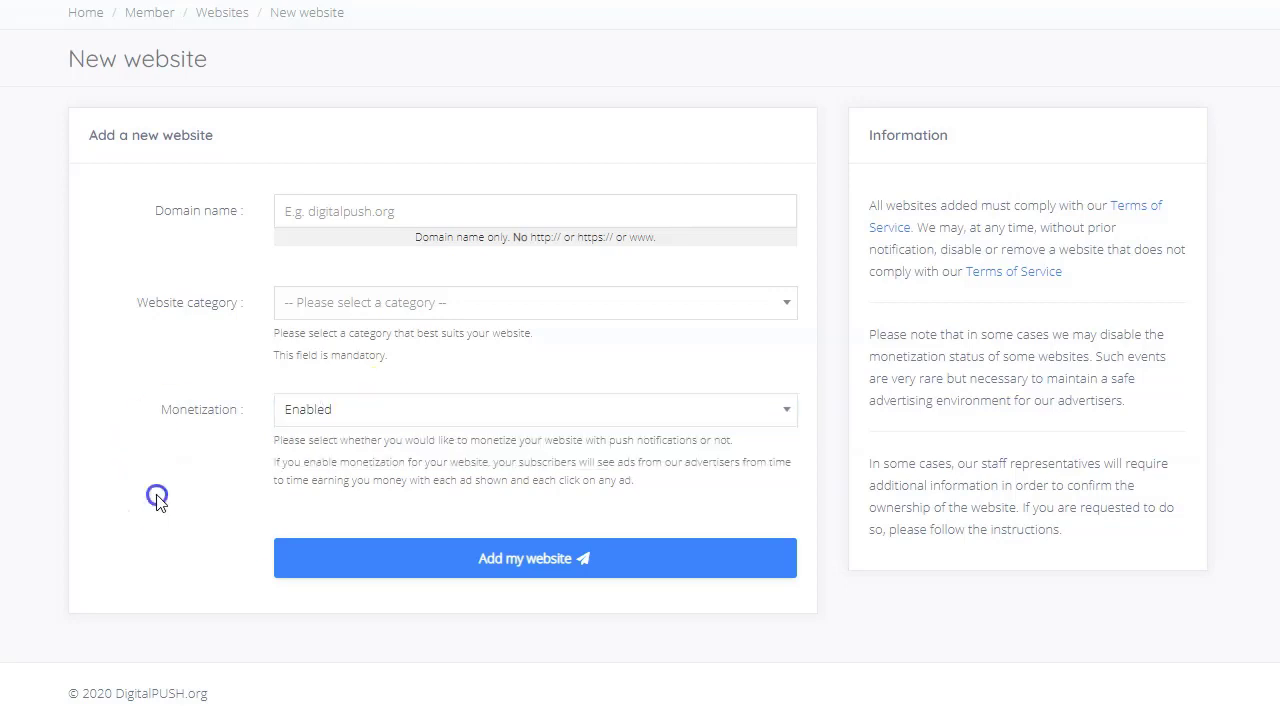
pyautogui.click(512, 578)
pyautogui.scroll(2, 512, 545)
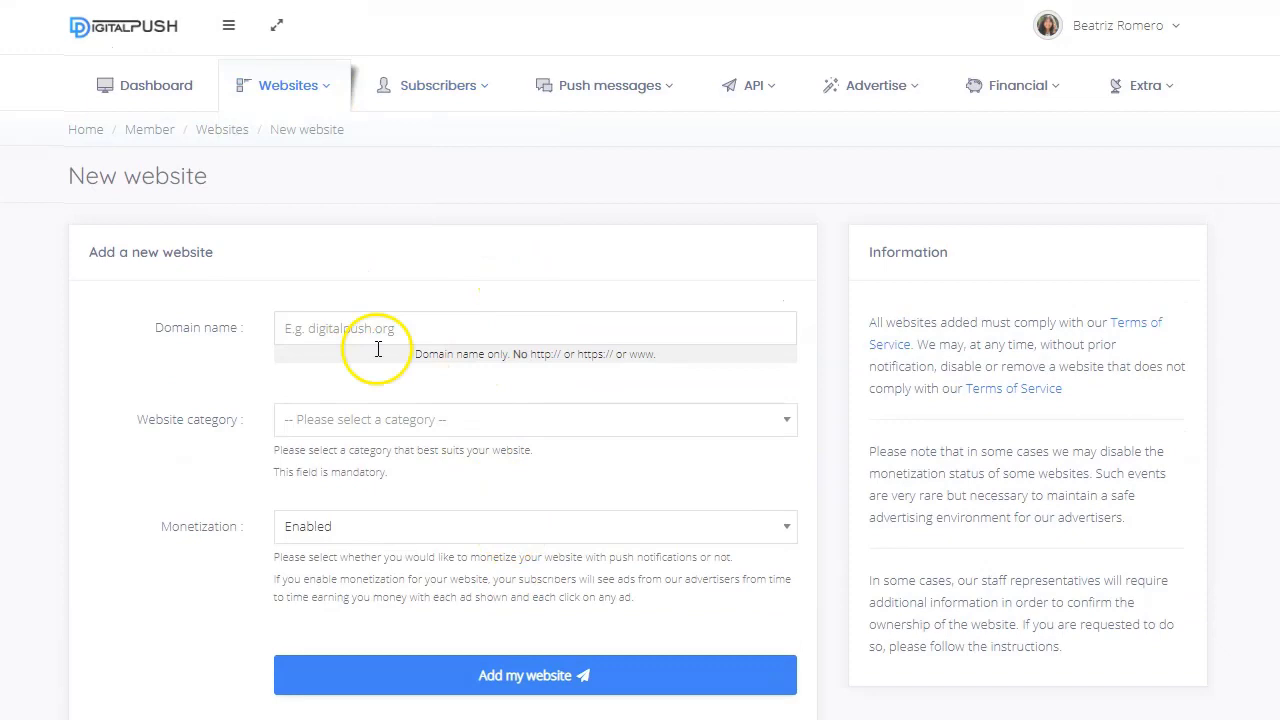
# Return to the dashboard and review the subscriber, push message, API, advertising and financial options and the account overview
pyautogui.click(175, 86)
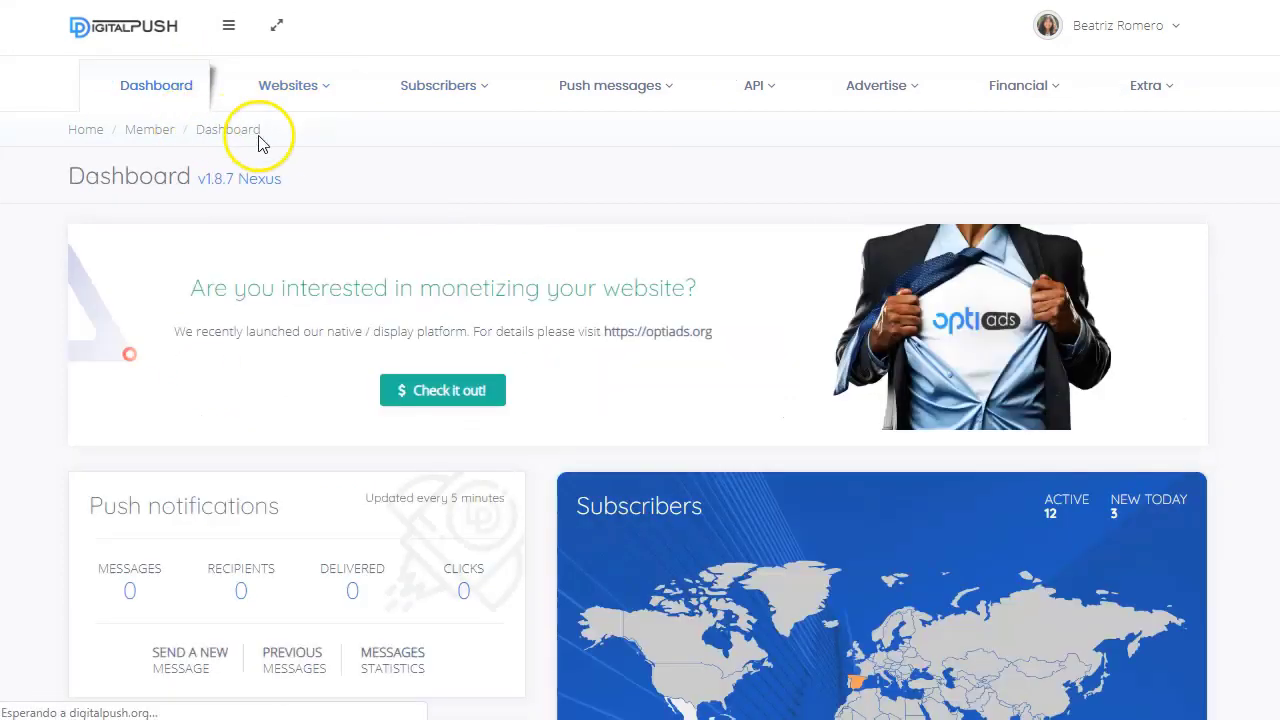
pyautogui.click(441, 85)
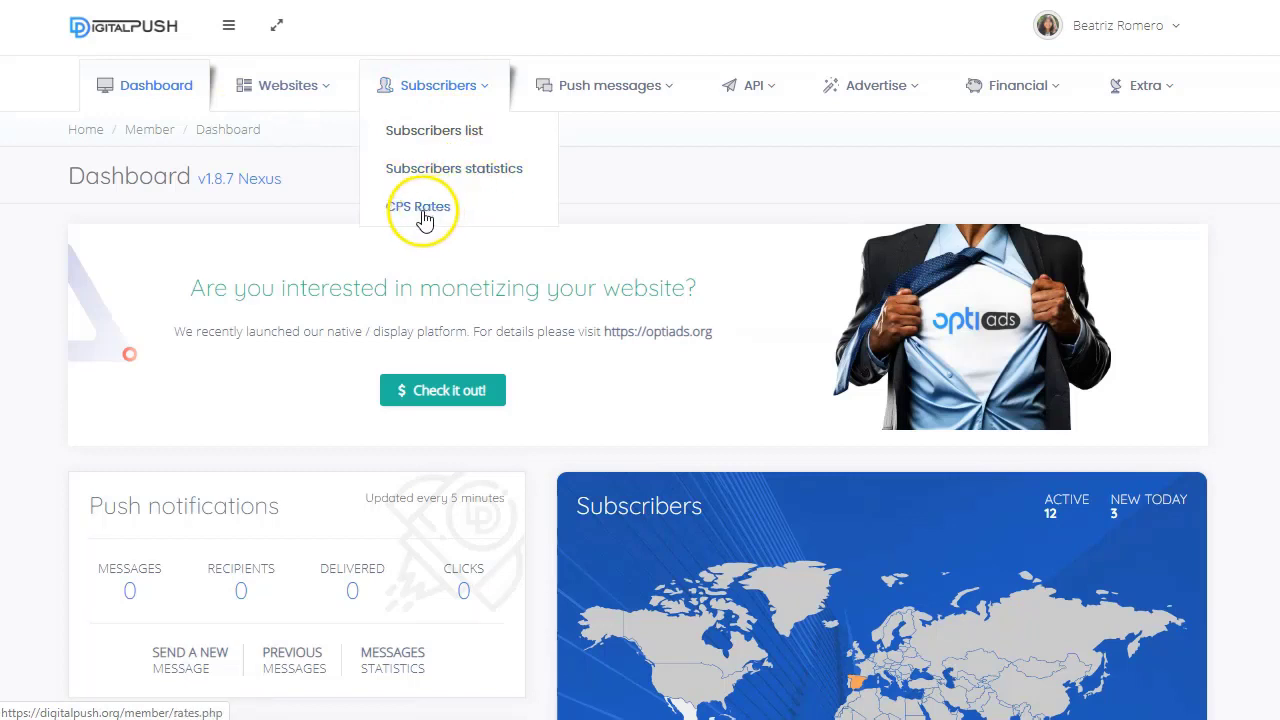
pyautogui.moveTo(613, 90)
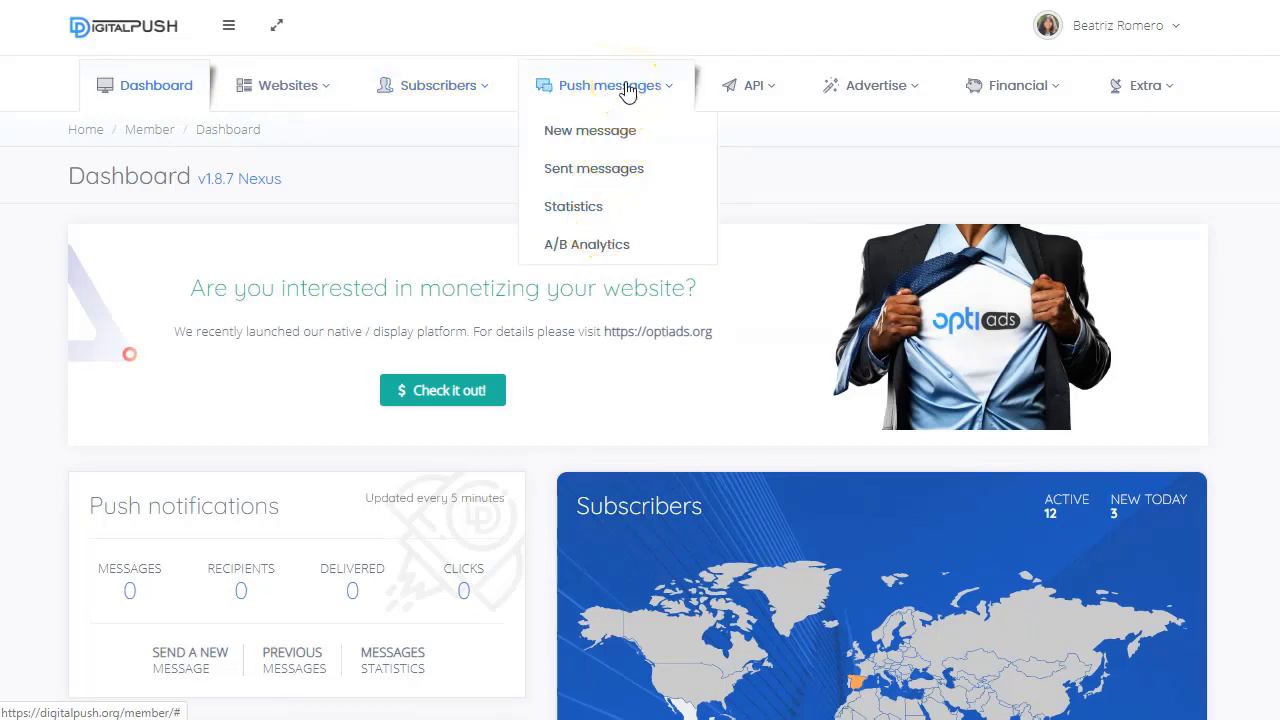
pyautogui.click(758, 100)
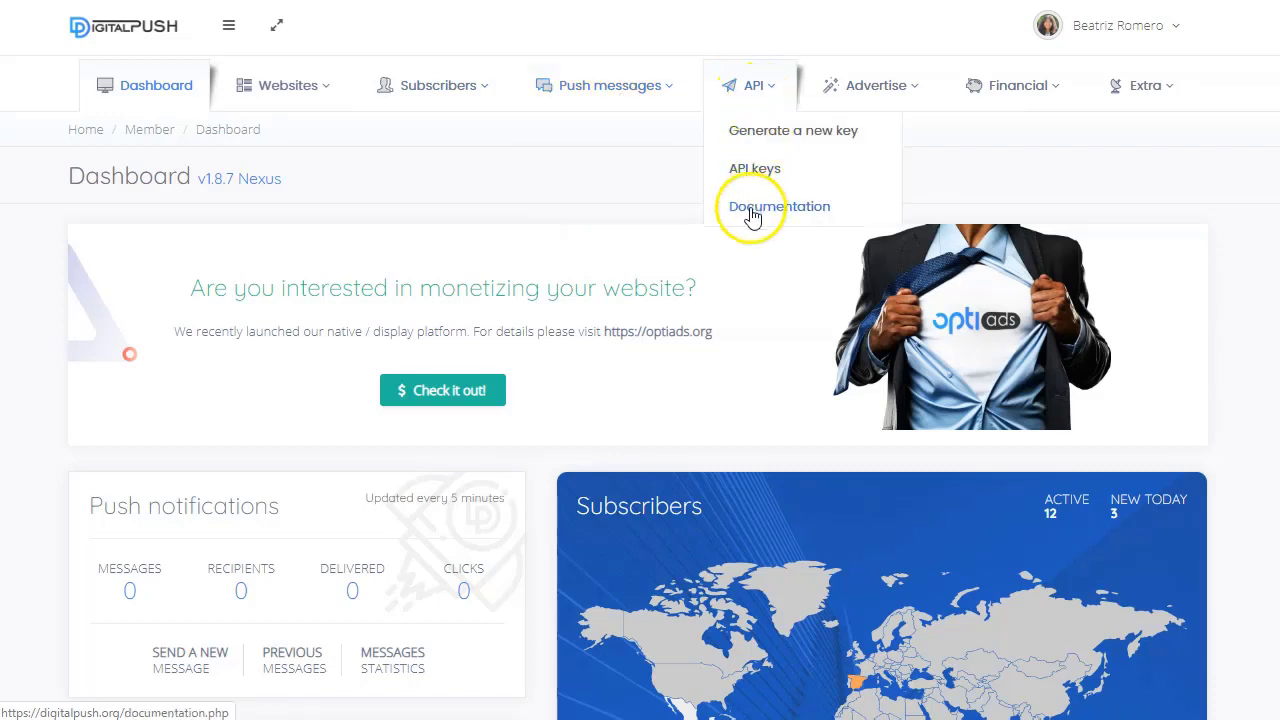
pyautogui.click(857, 86)
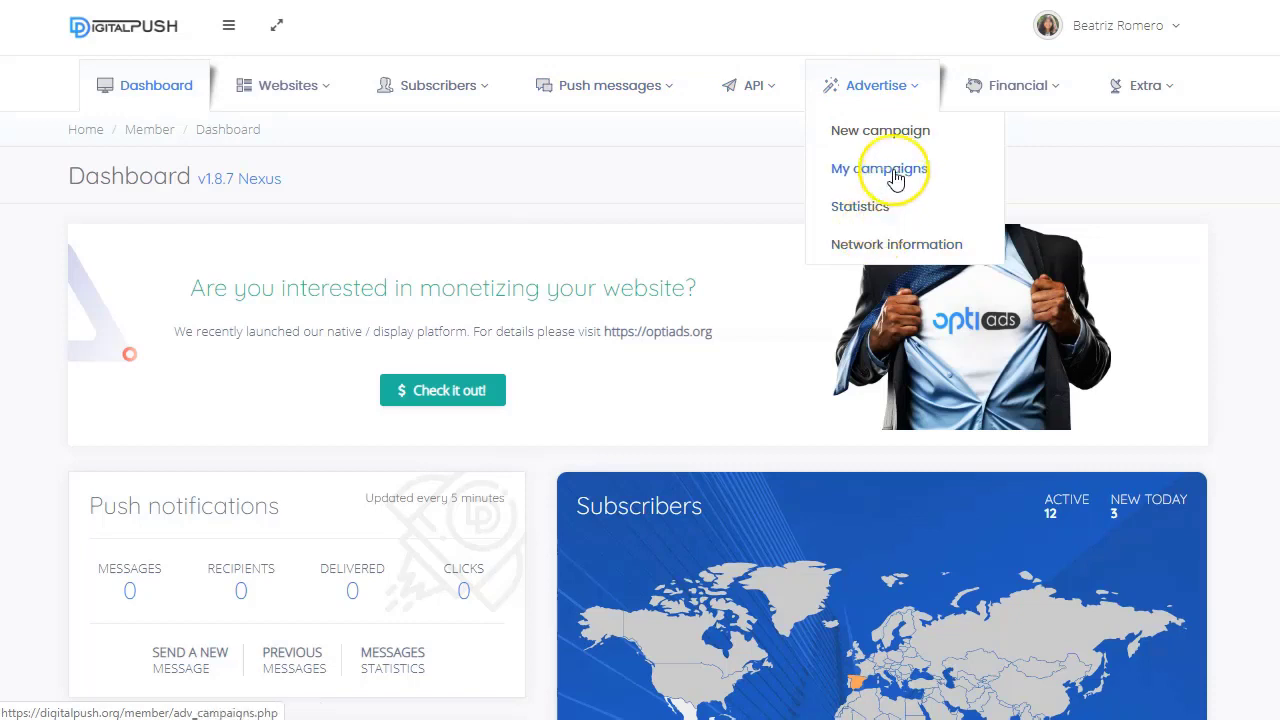
pyautogui.click(1008, 88)
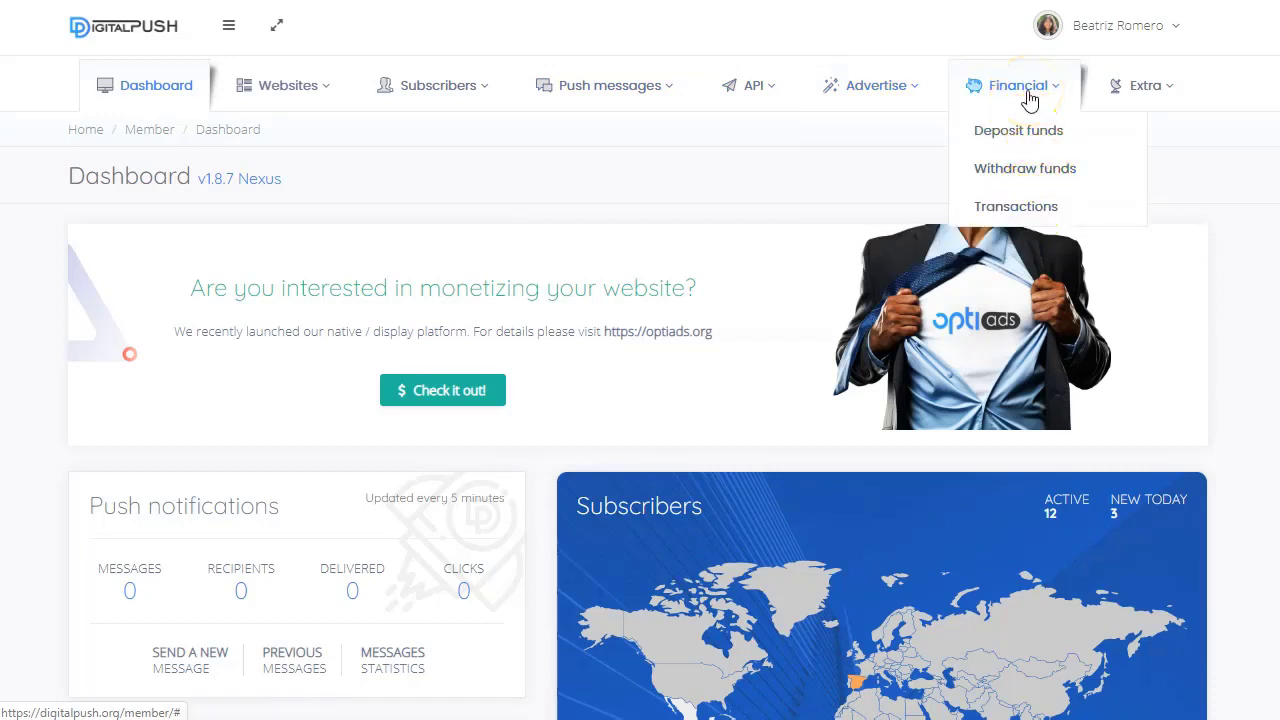
pyautogui.click(1038, 146)
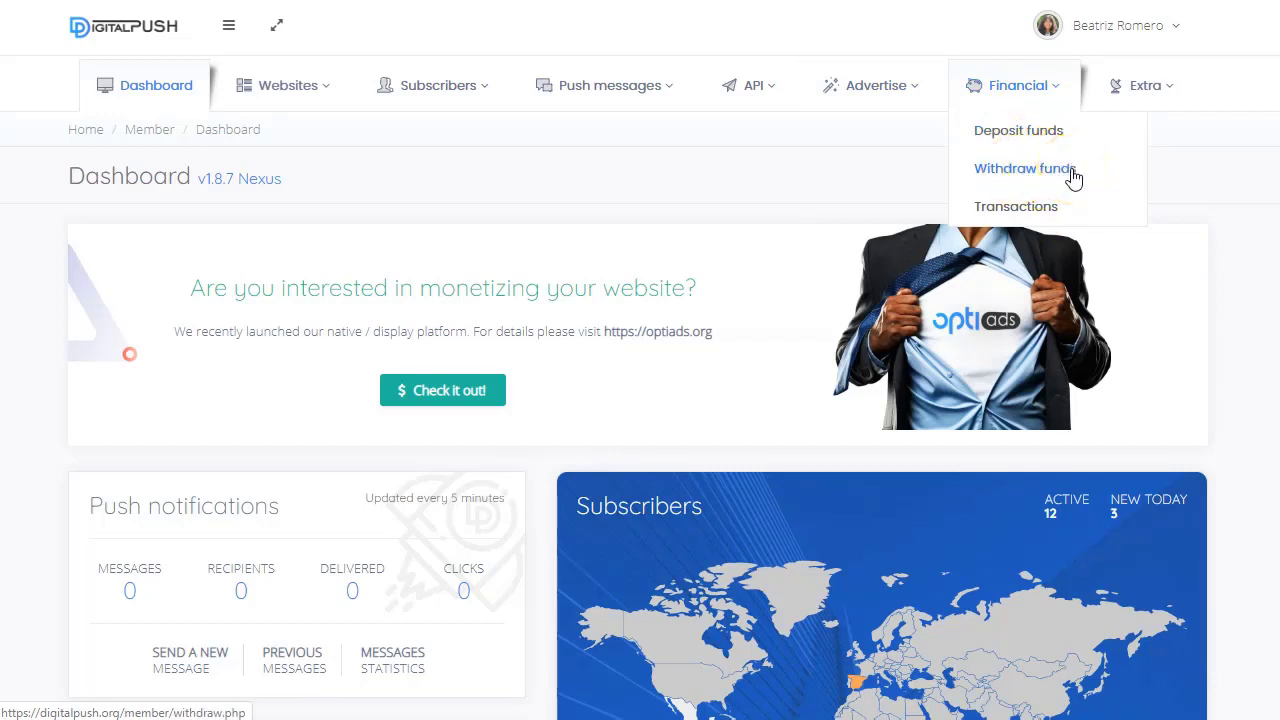
pyautogui.click(1145, 88)
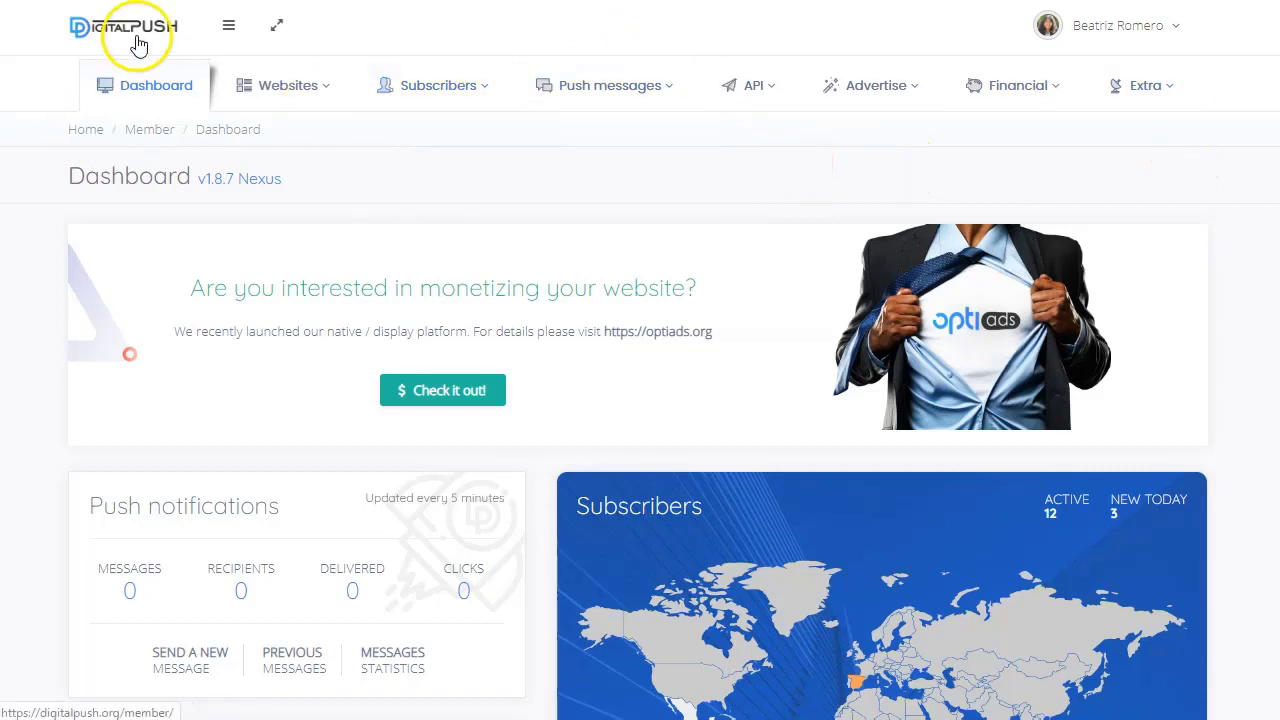
pyautogui.moveTo(657, 84)
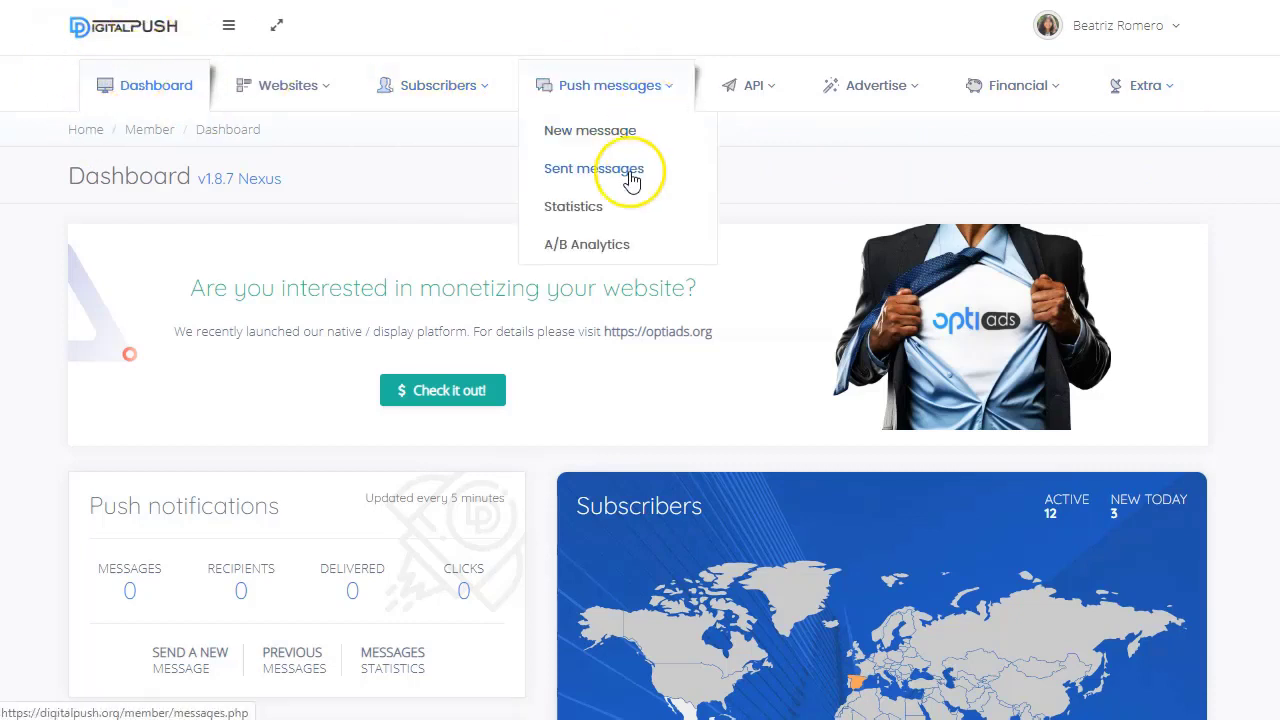
pyautogui.scroll(-5, 163, 251)
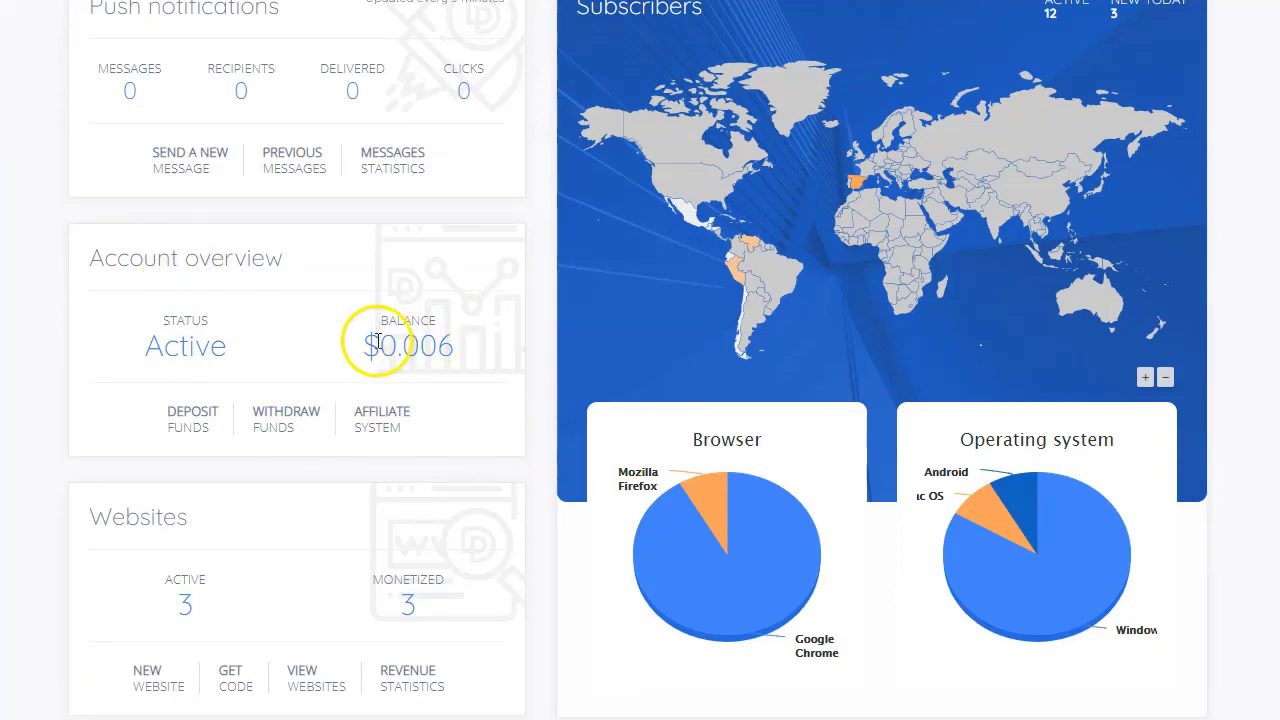
# Review the dashboard's account balance, website summary, today's advertising and monetization insights, and last week's statistics
pyautogui.moveTo(360, 344); pyautogui.dragTo(435, 342)
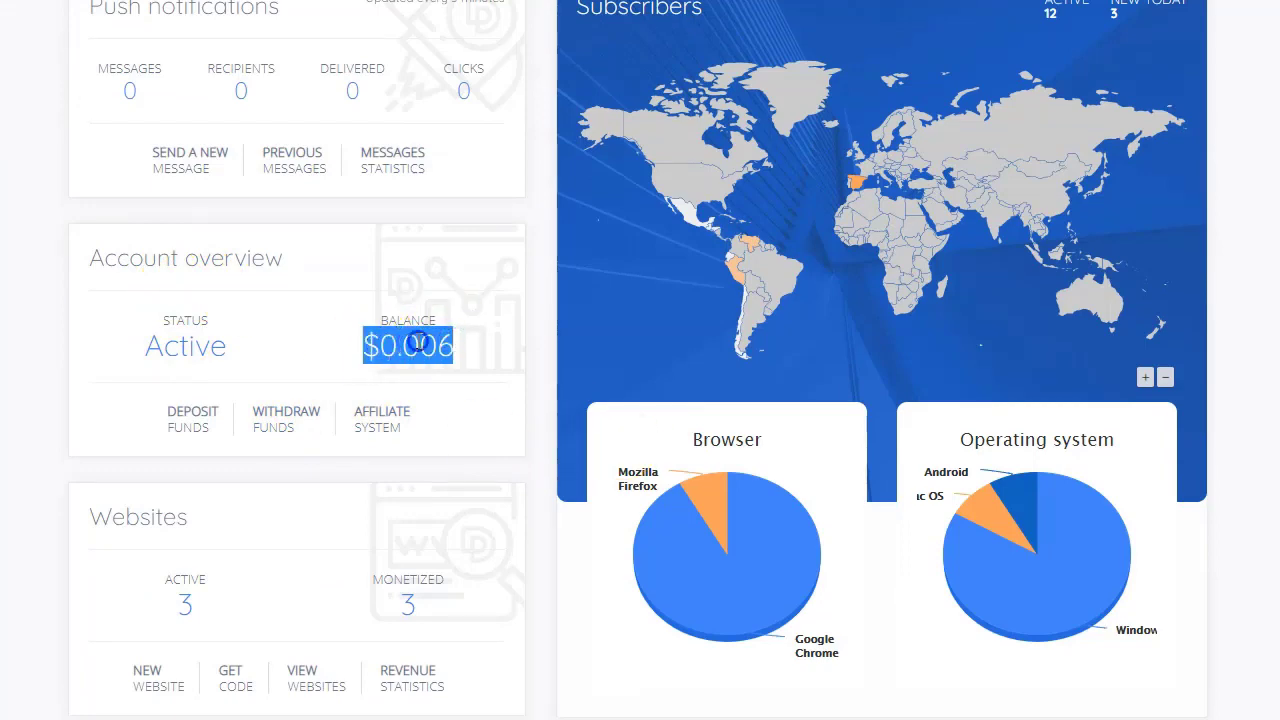
pyautogui.click(418, 342)
pyautogui.scroll(-2, 414, 343)
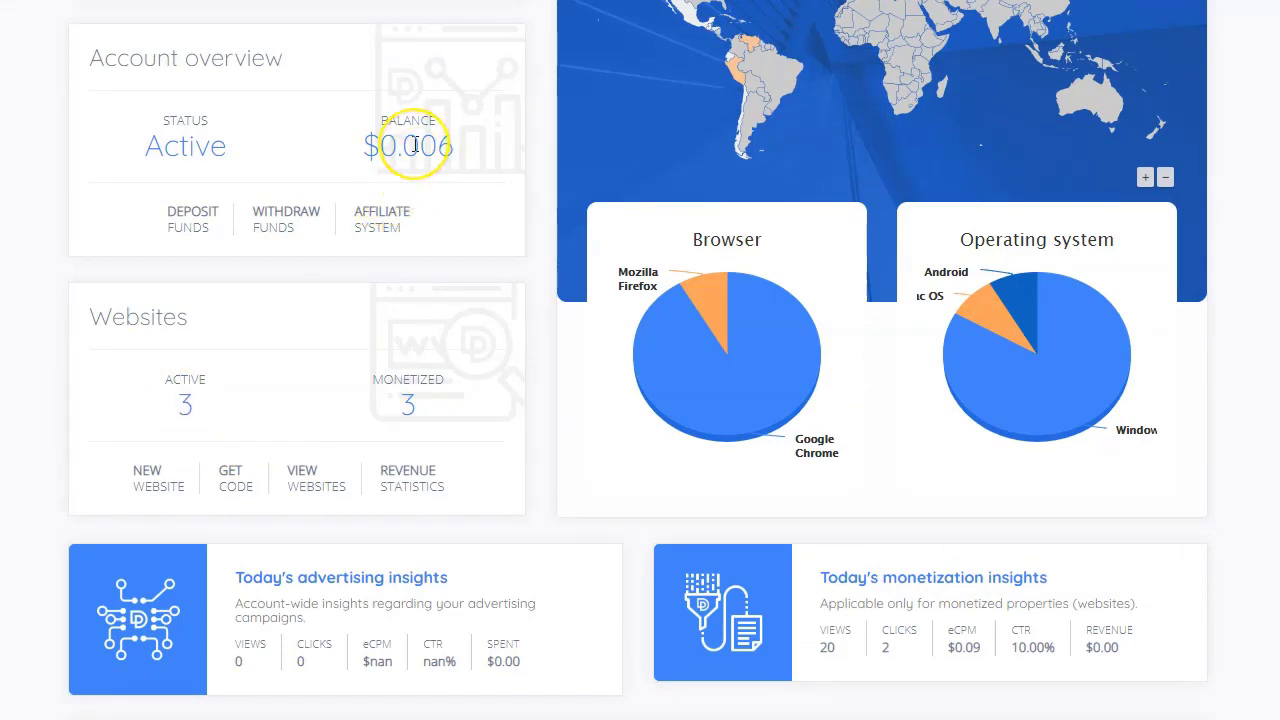
pyautogui.scroll(-2, 415, 145)
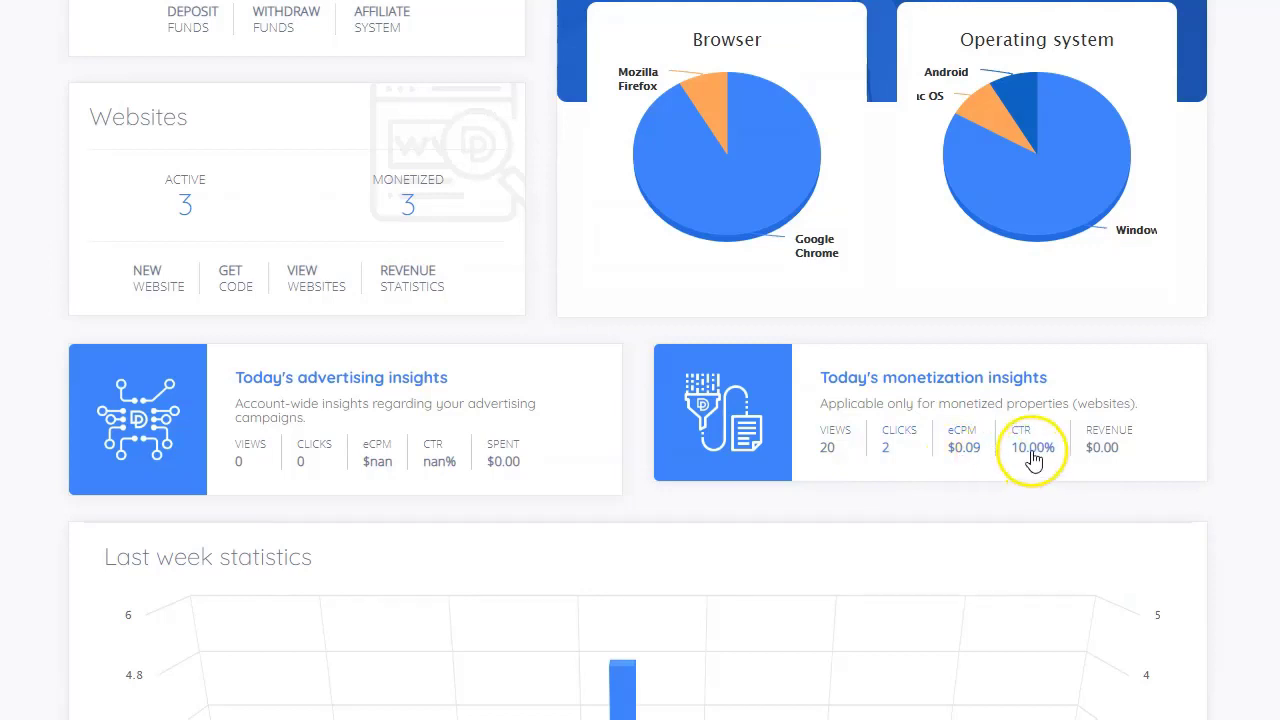
pyautogui.scroll(-3, 1033, 459)
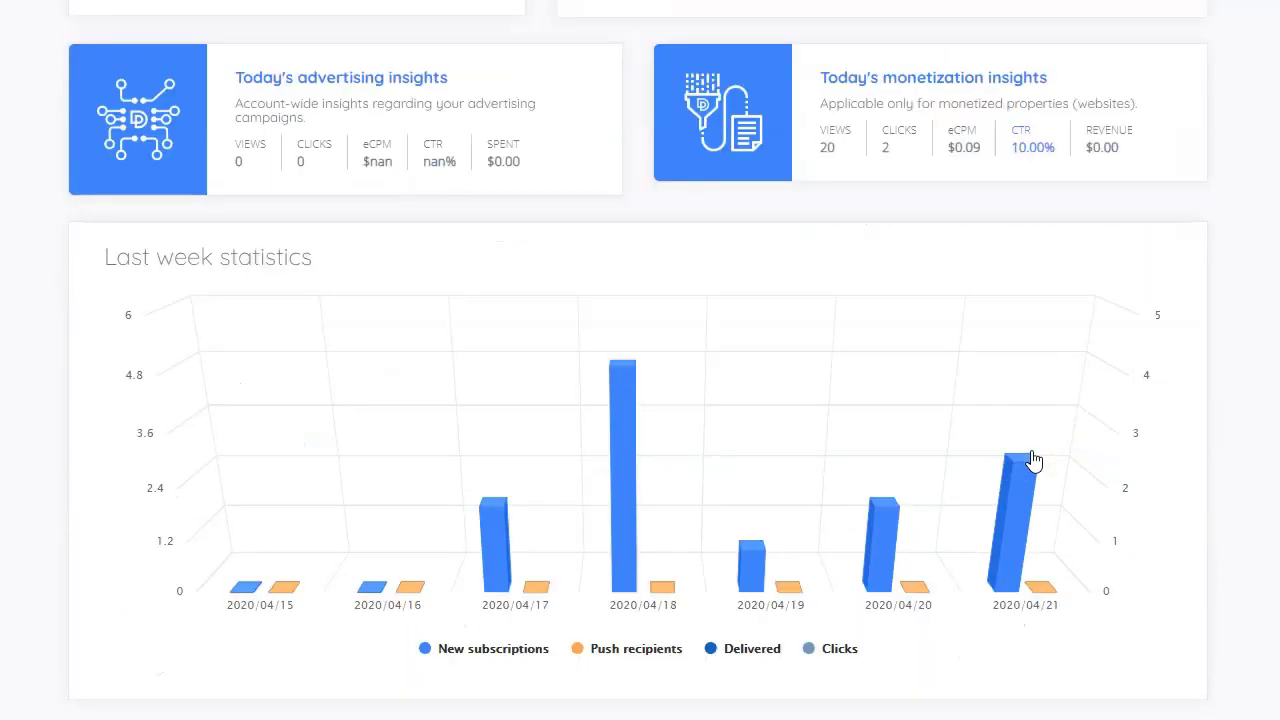
pyautogui.scroll(-1, 400, 560)
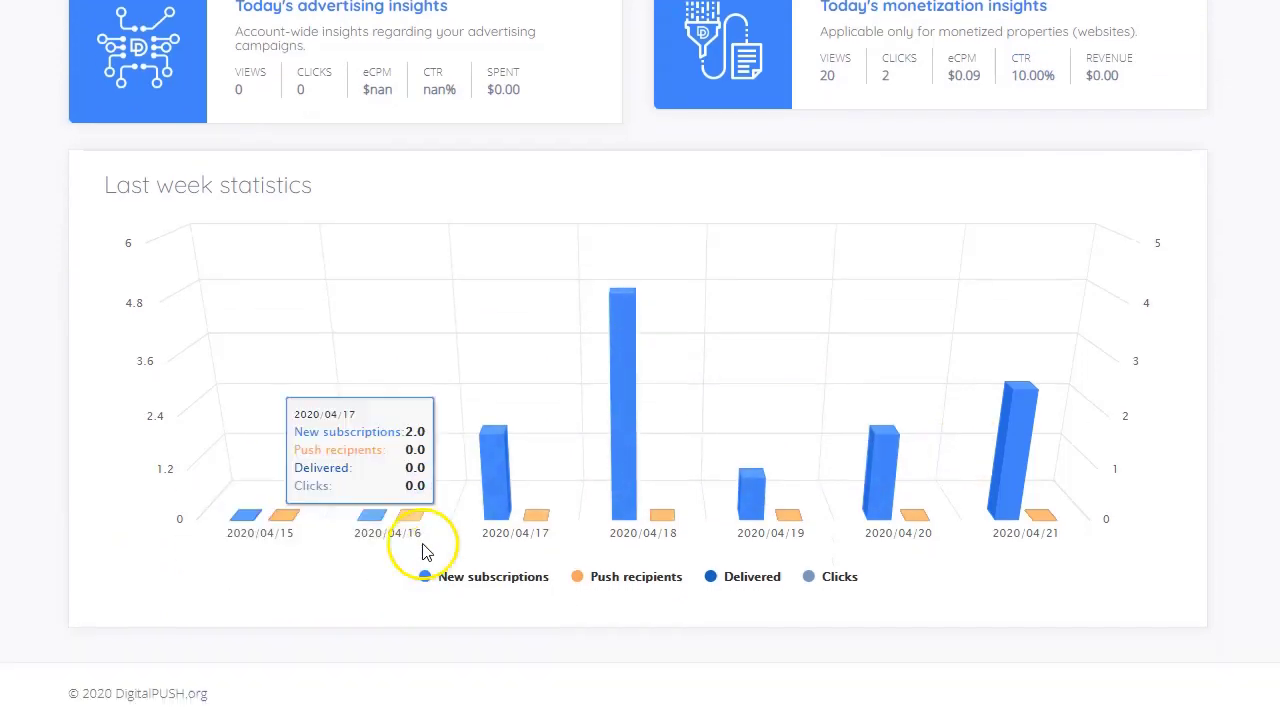
pyautogui.scroll(4, 474, 396)
pyautogui.scroll(10, 474, 396)
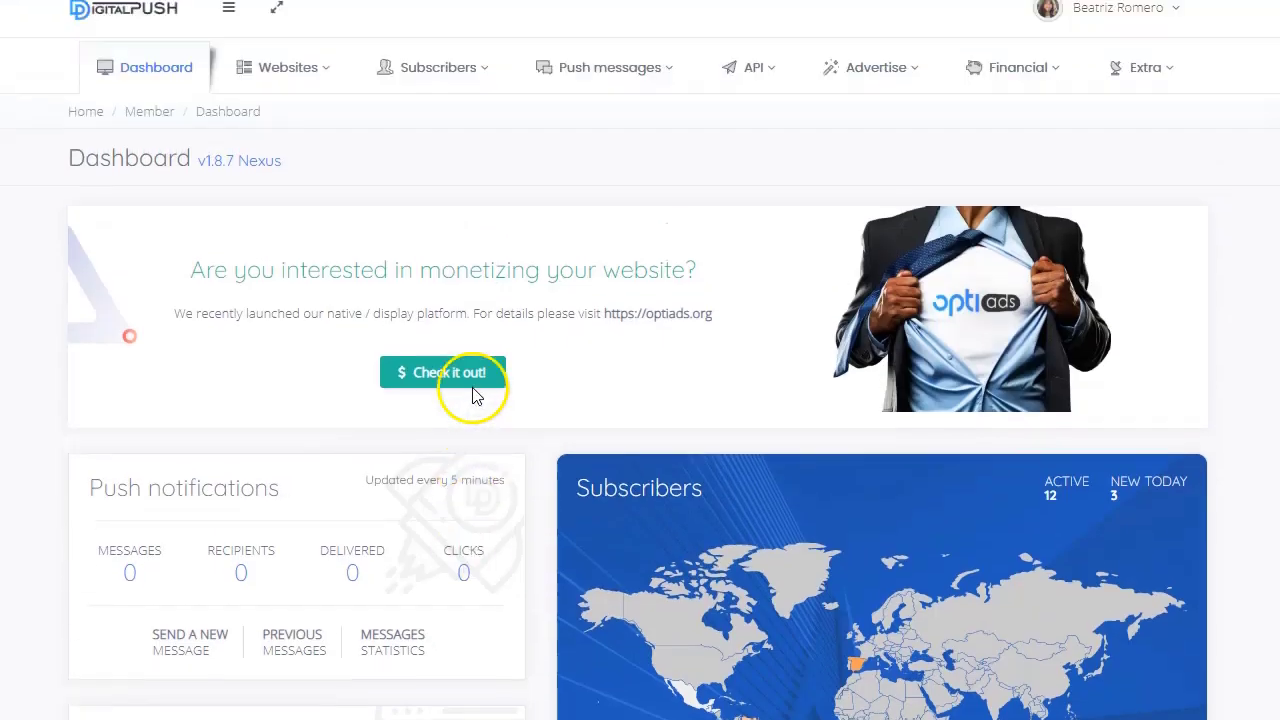
# Open the subscribers list and examine each subscriber's acquisition date, IP, website, country, browser and operating system
pyautogui.click(417, 90)
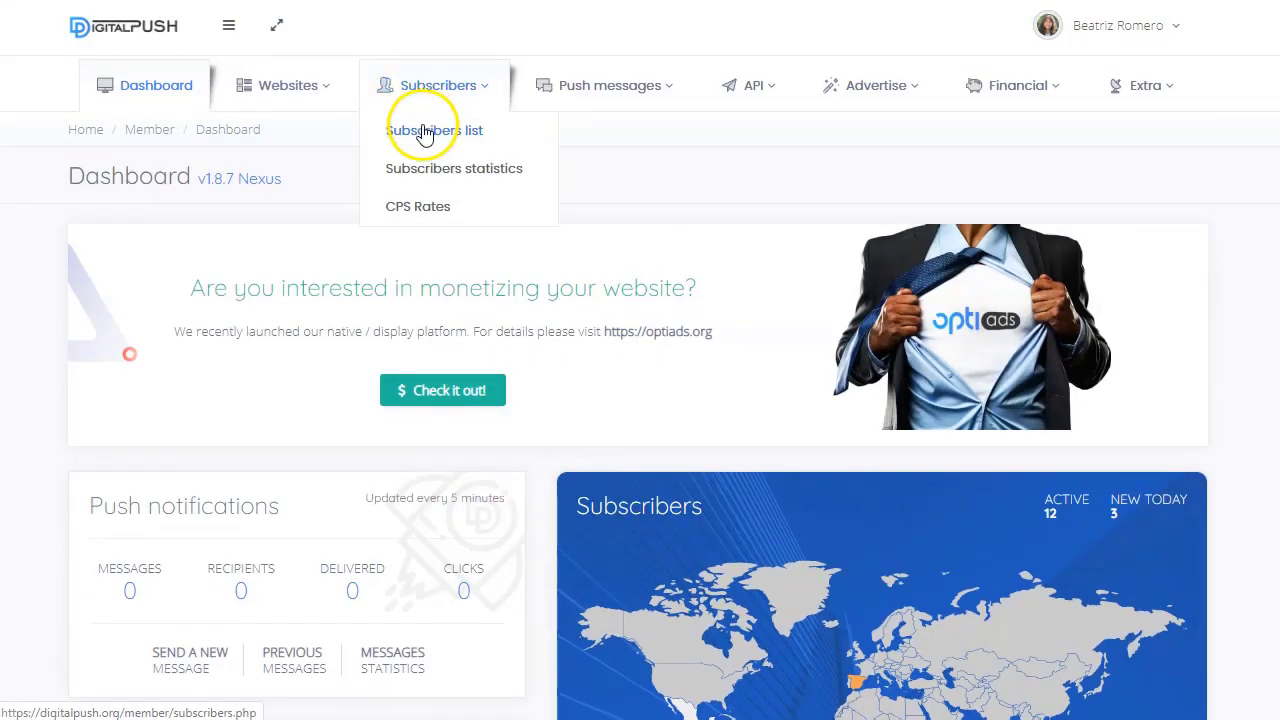
pyautogui.click(421, 129)
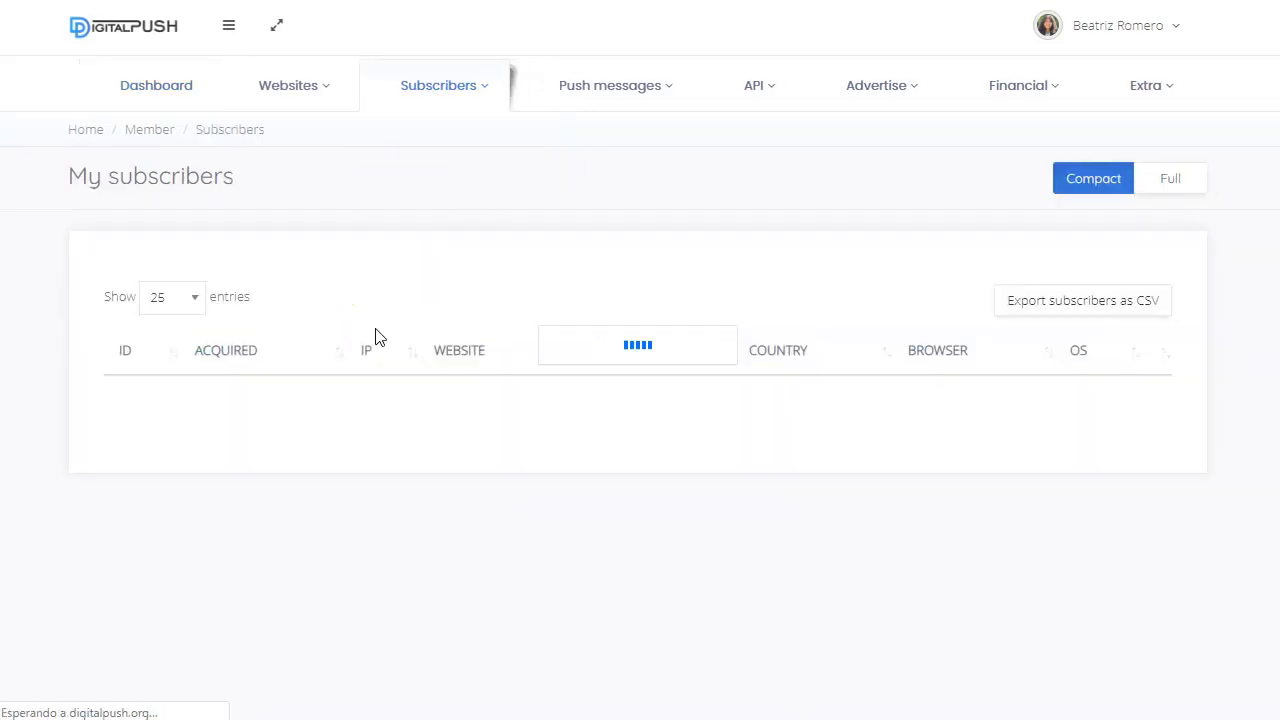
pyautogui.scroll(-2, 376, 330)
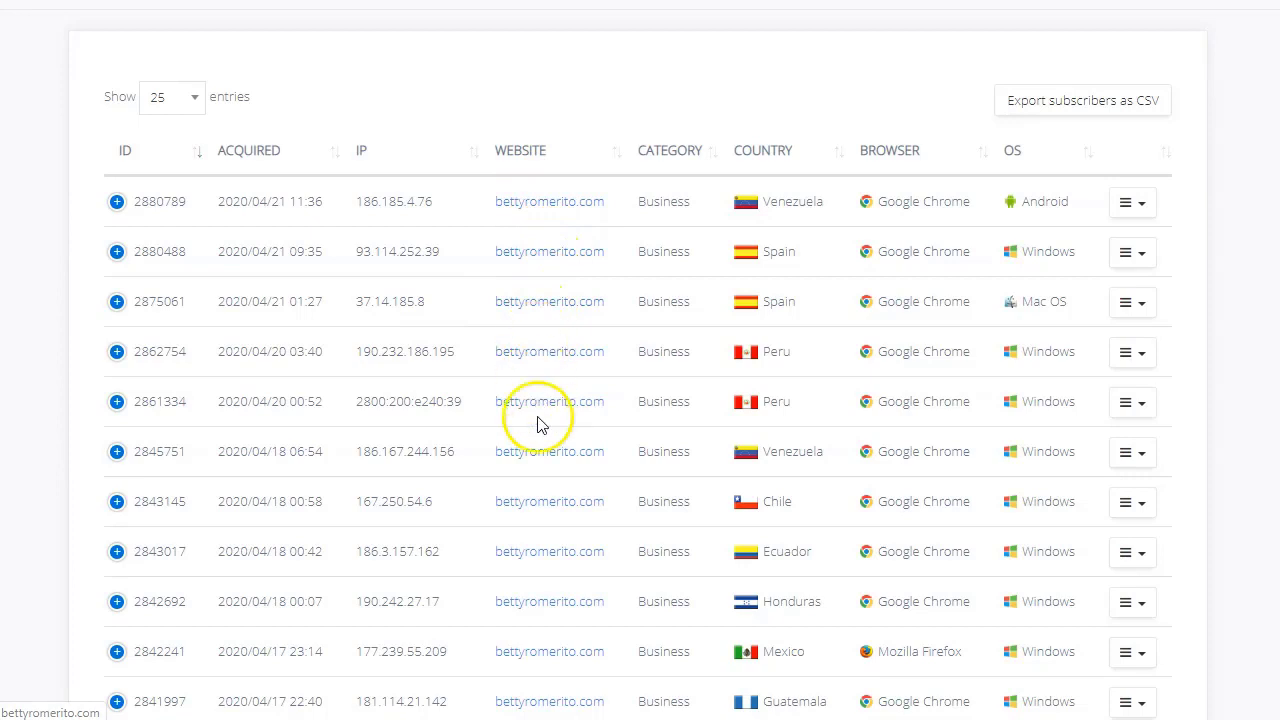
pyautogui.scroll(-1, 560, 420)
pyautogui.scroll(-1, 891, 203)
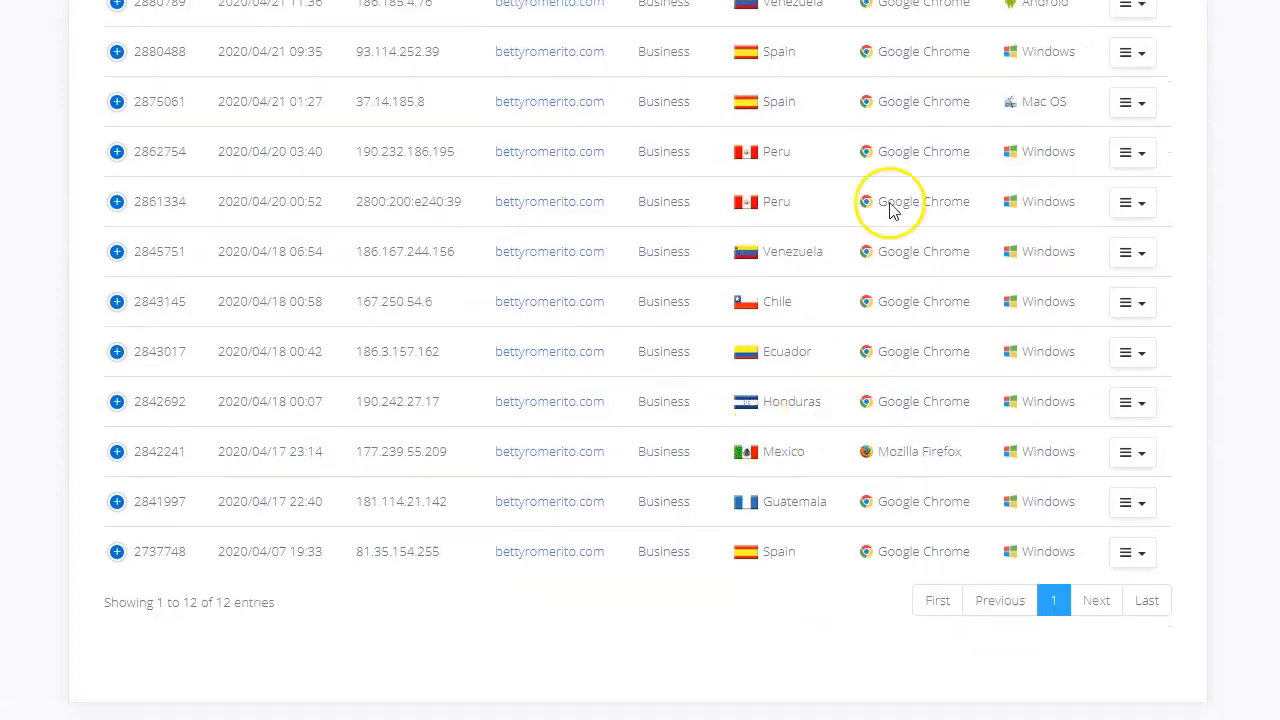
pyautogui.scroll(2, 900, 394)
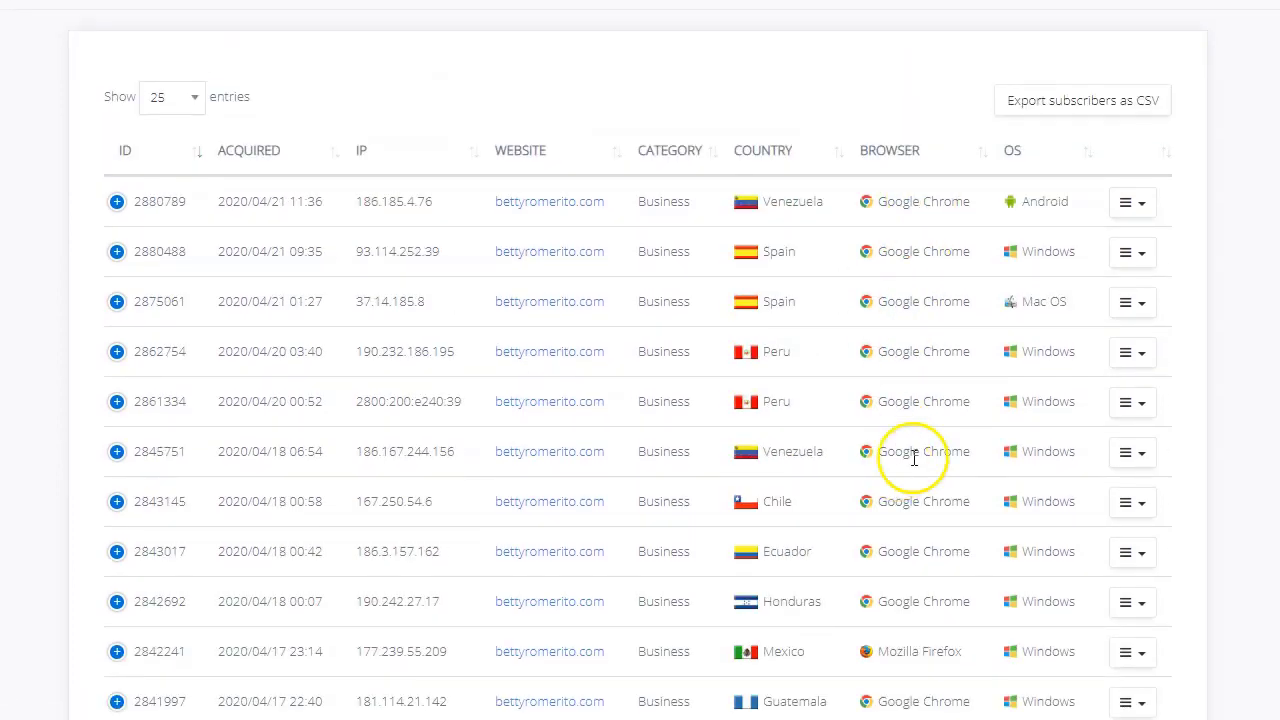
pyautogui.scroll(-1, 1043, 485)
pyautogui.scroll(-2, 337, 449)
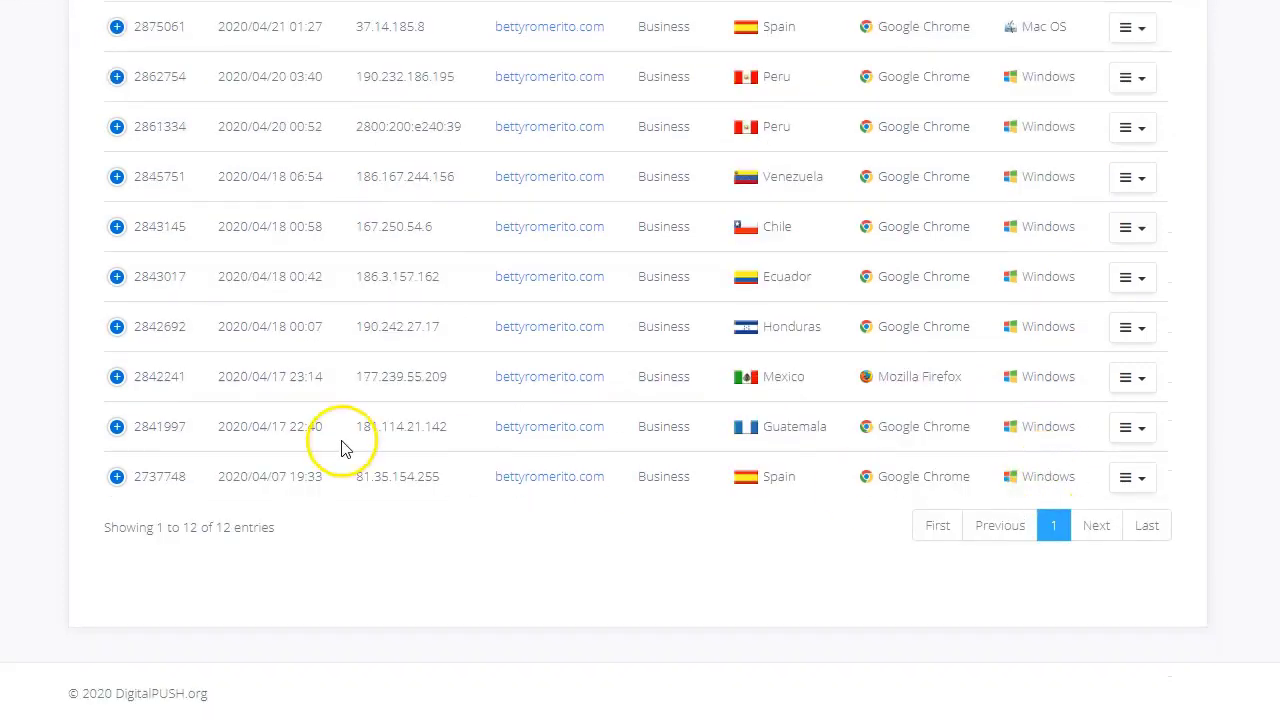
pyautogui.scroll(3, 149, 337)
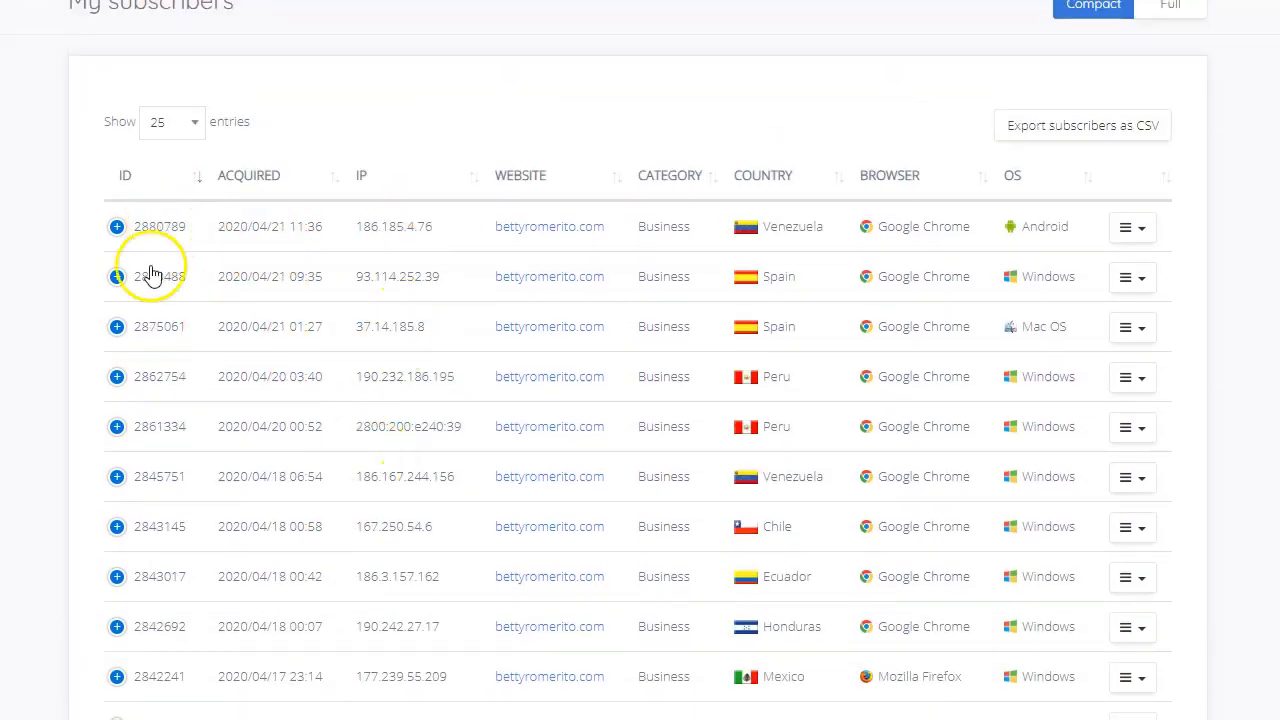
pyautogui.scroll(-2, 150, 365)
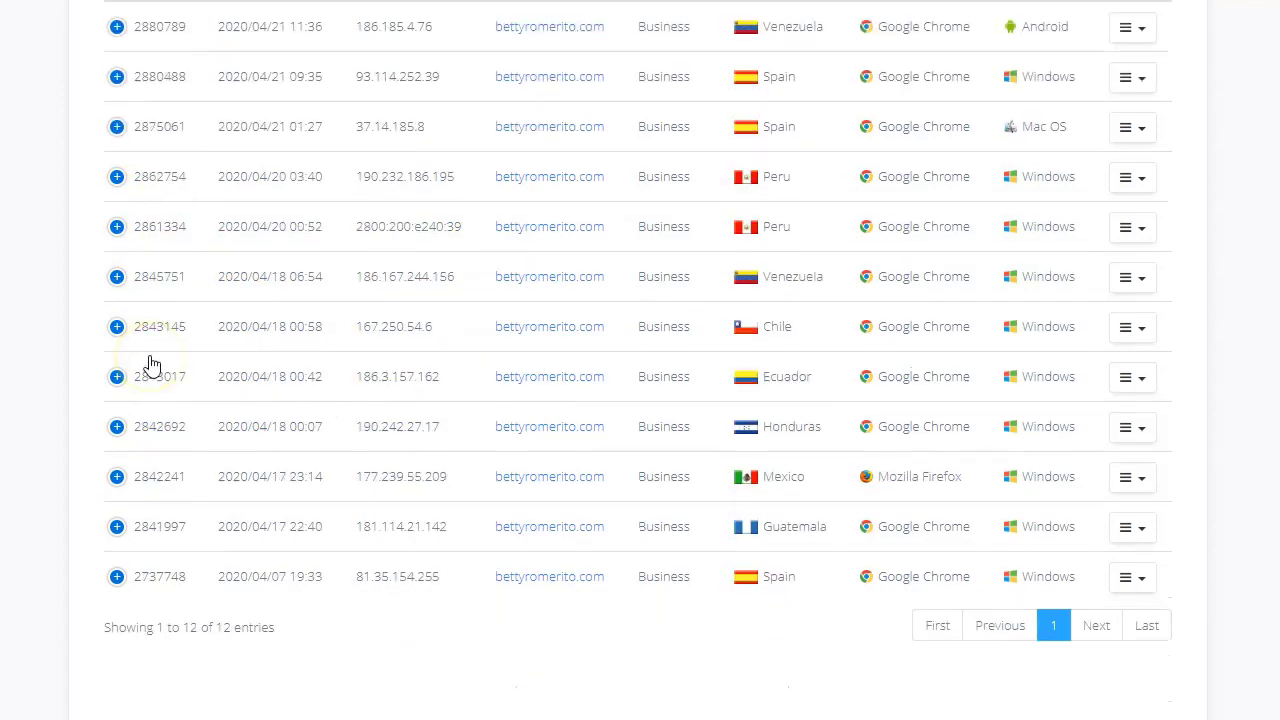
pyautogui.scroll(4, 909, 309)
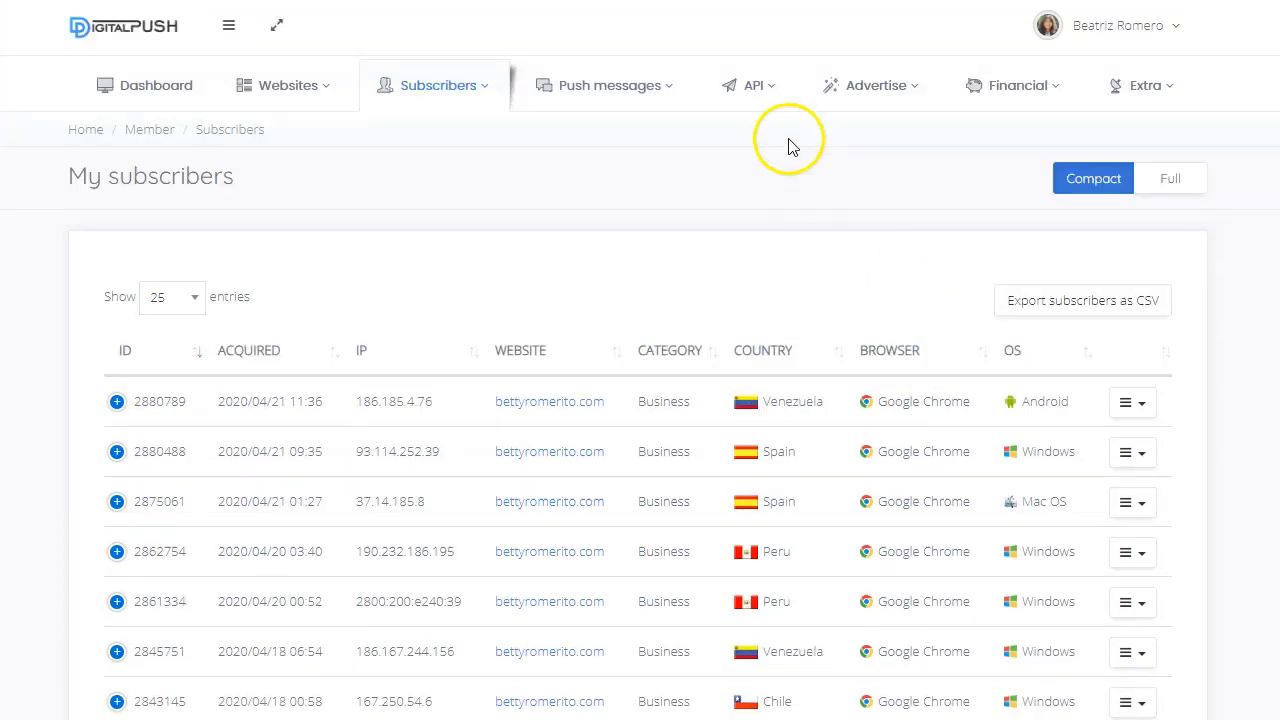
# Open the new push message form and look over its website and notification content fields
pyautogui.moveTo(643, 97)
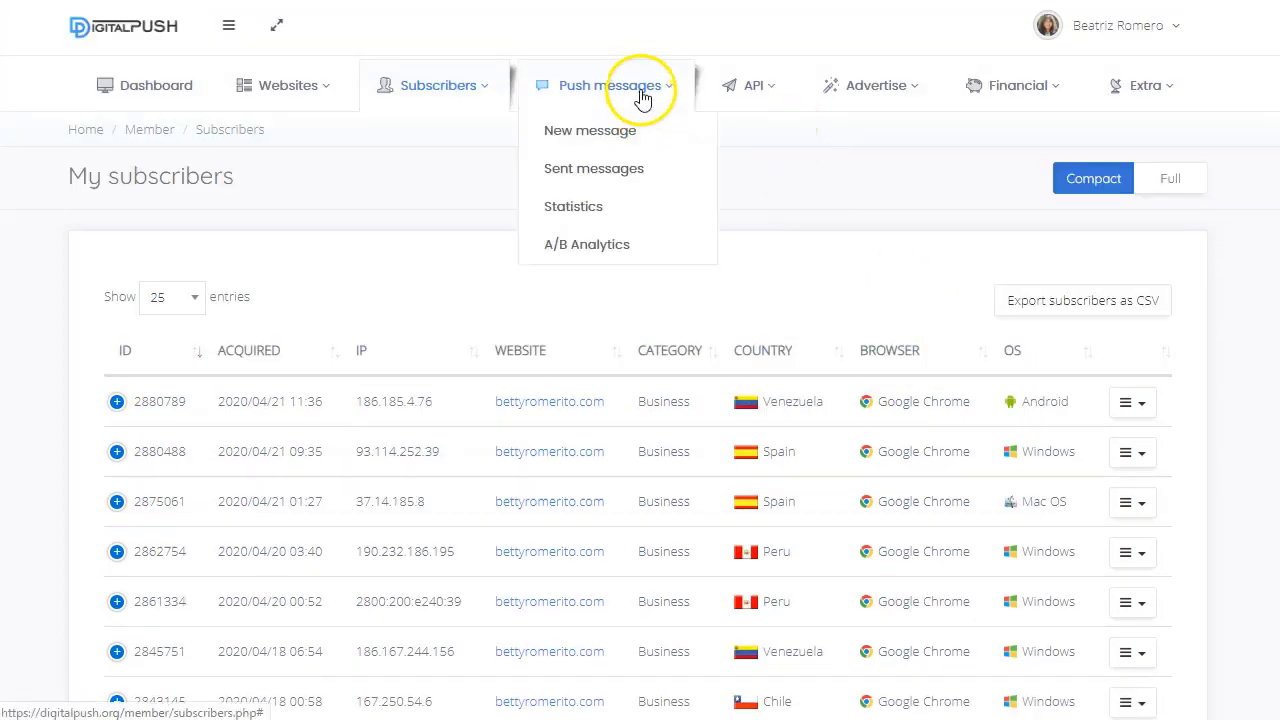
pyautogui.click(617, 141)
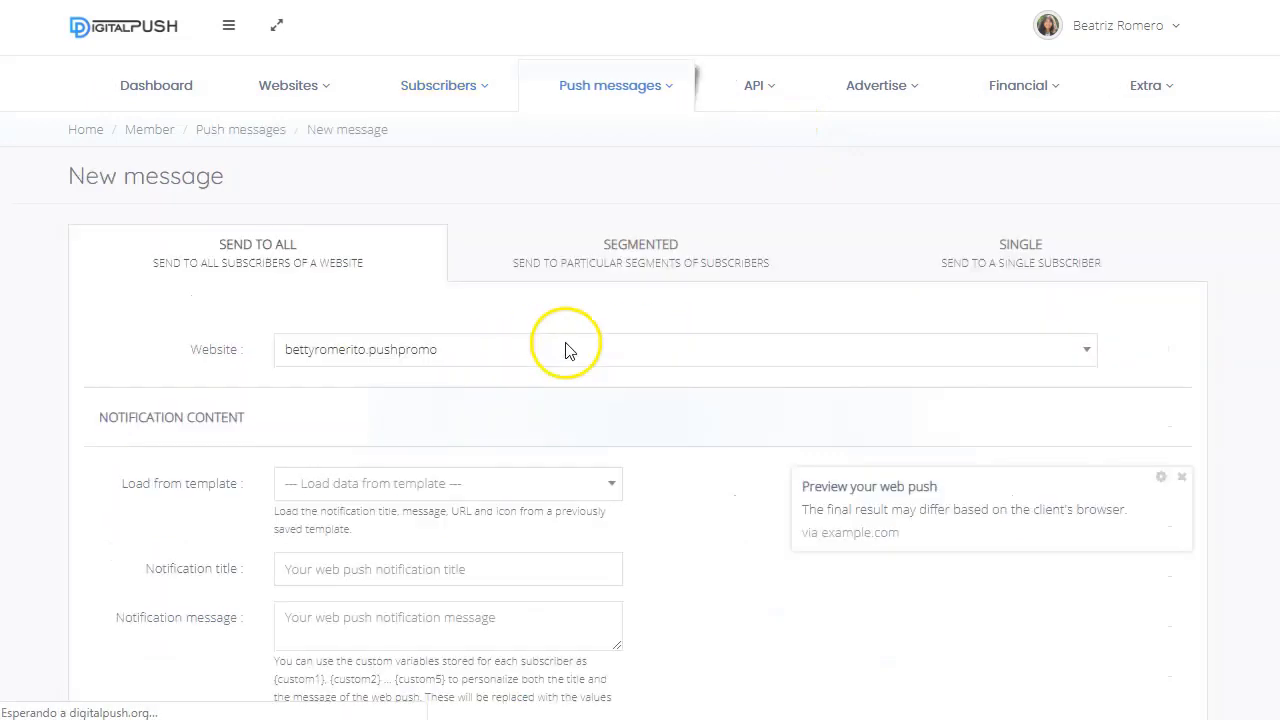
pyautogui.scroll(-3, 566, 351)
pyautogui.scroll(3, 566, 351)
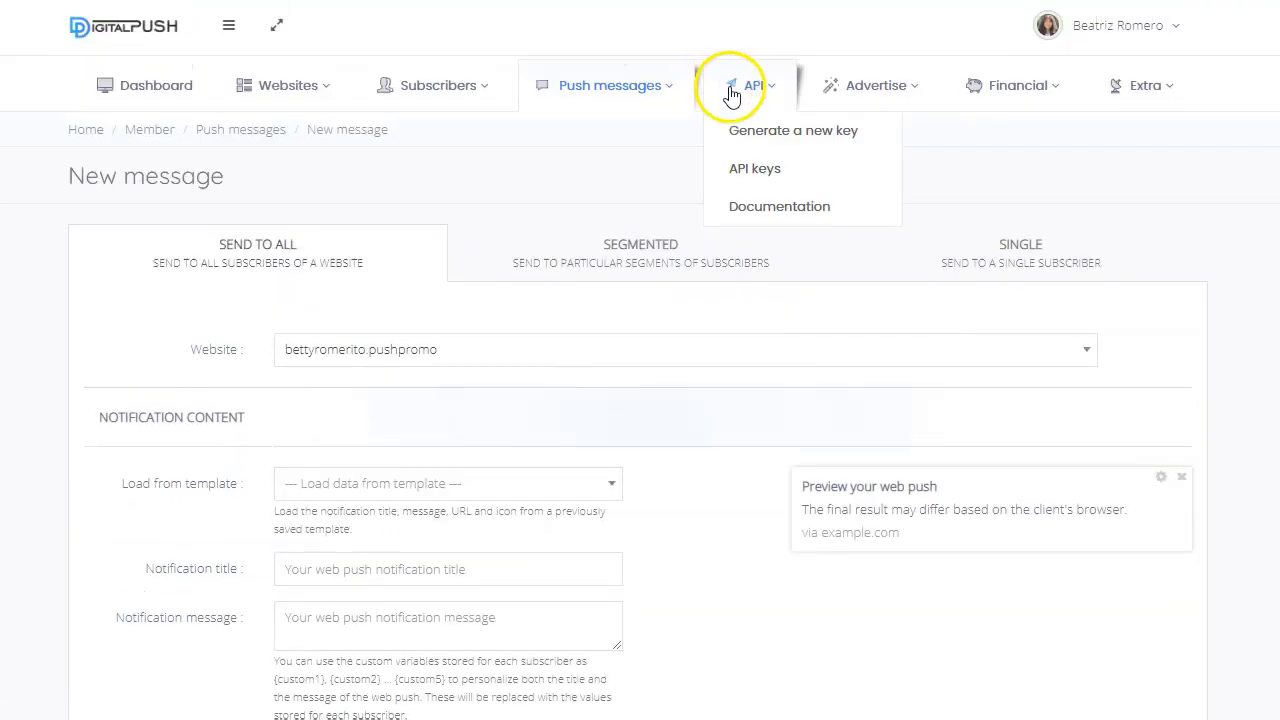
# View the segmented and single-subscriber sending options of the new push message form
pyautogui.moveTo(609, 97)
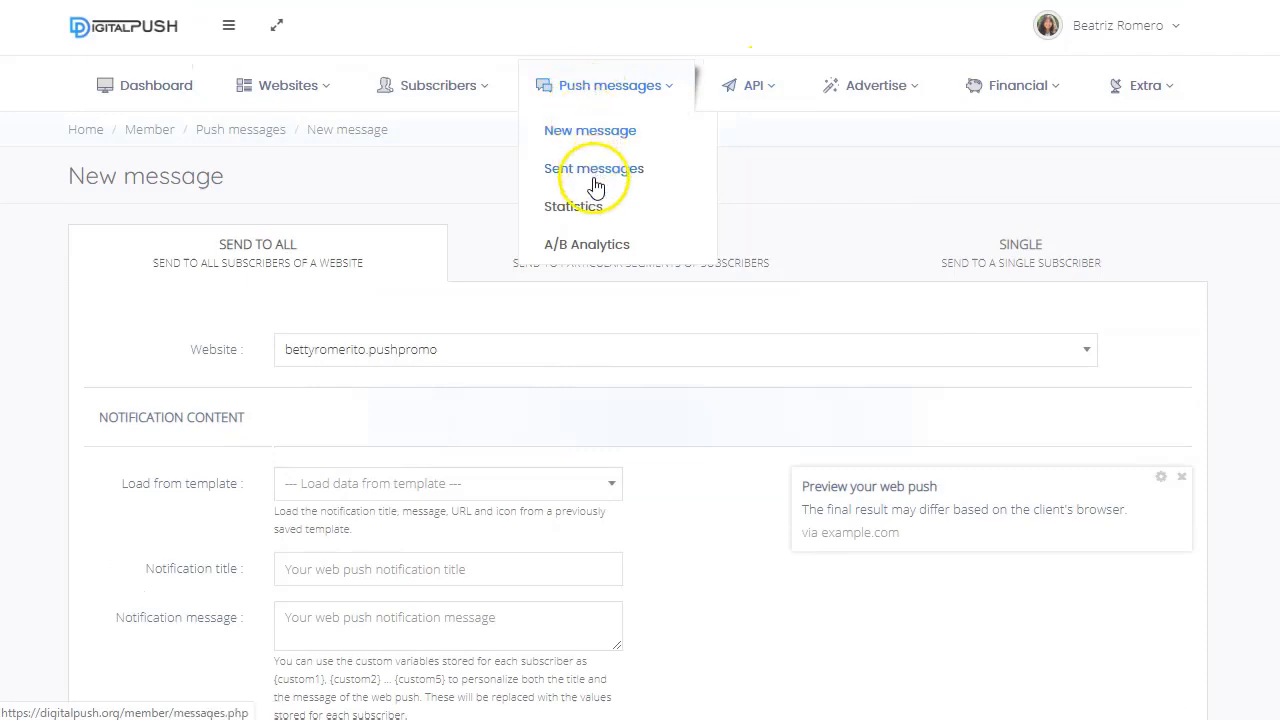
pyautogui.click(426, 192)
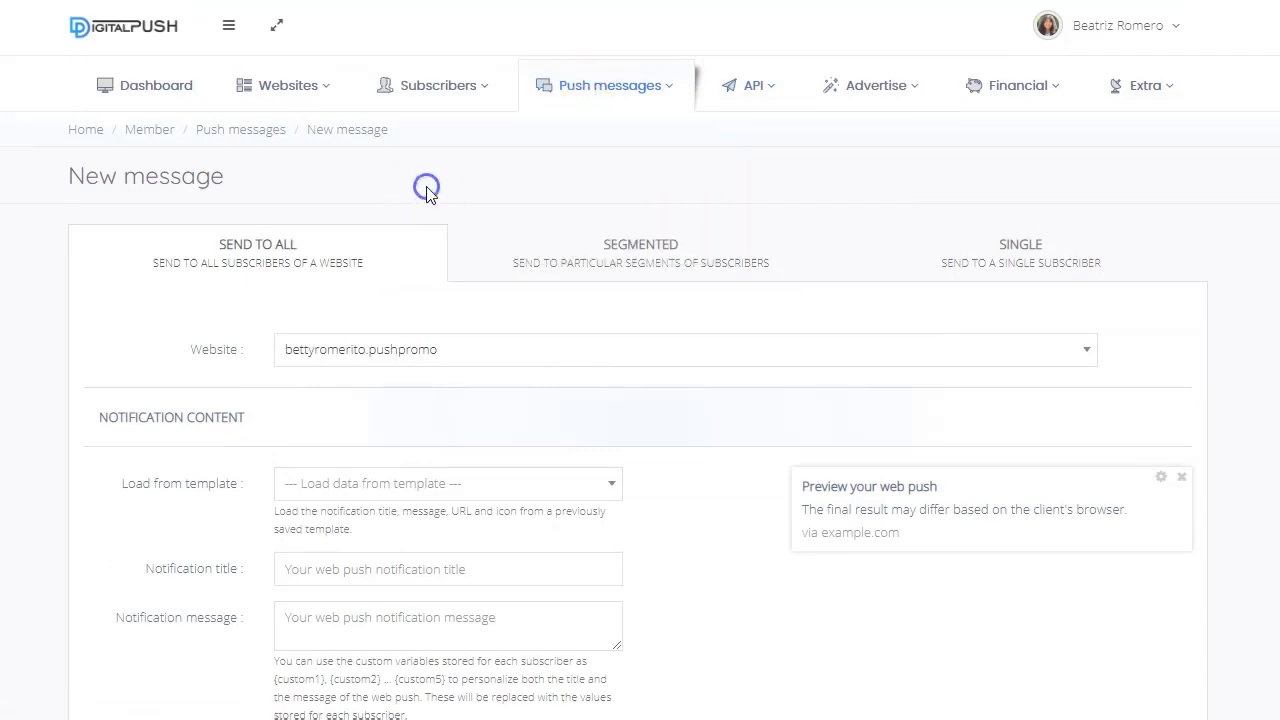
pyautogui.click(606, 257)
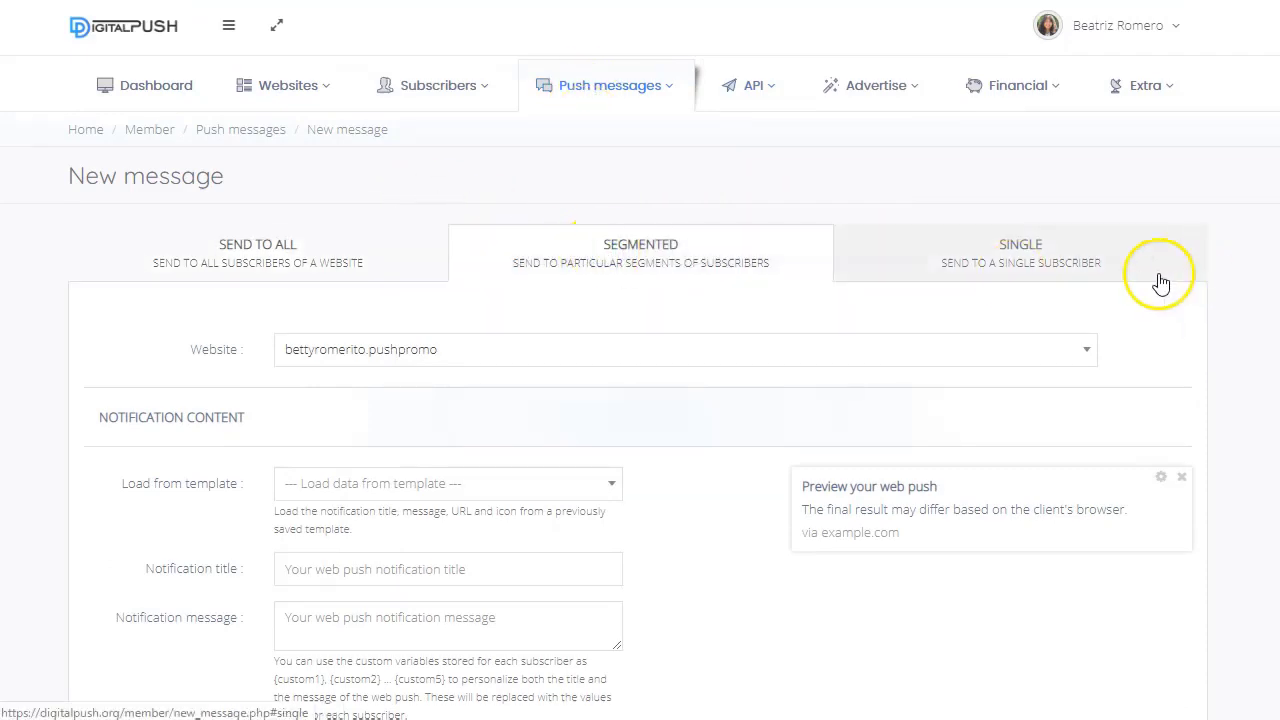
pyautogui.click(1000, 257)
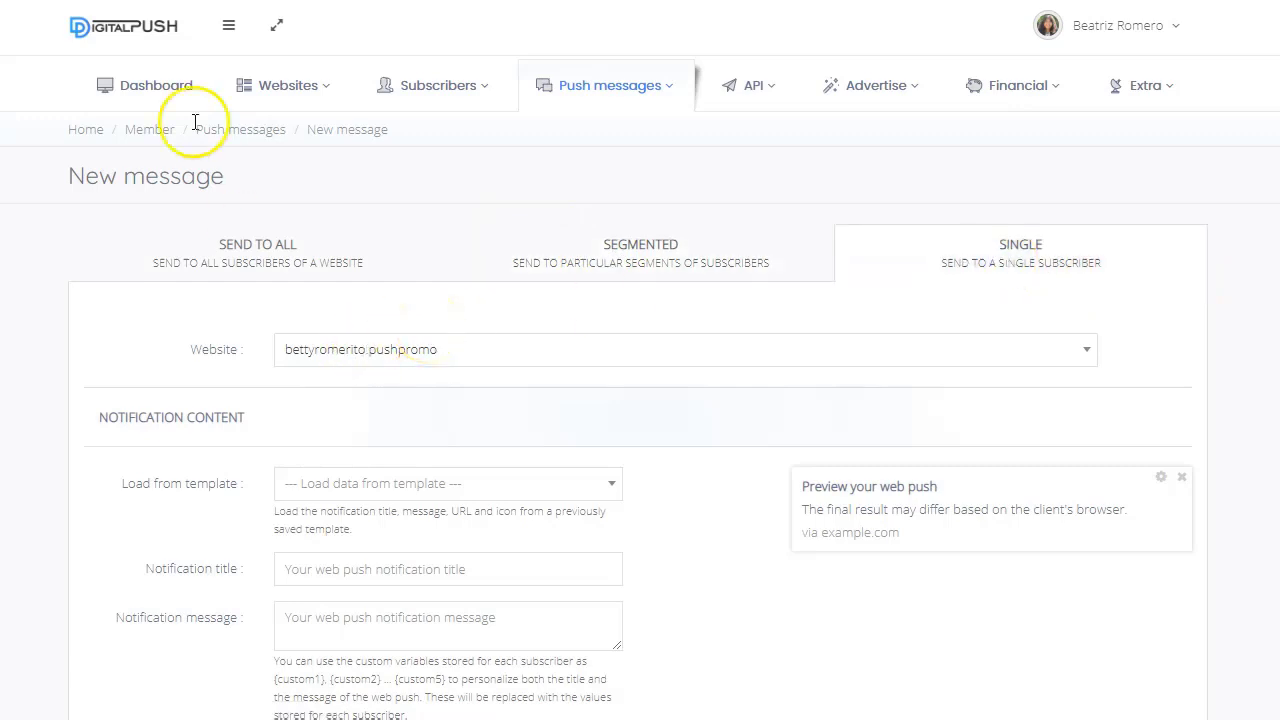
# Open the list of own websites and examine each site's monetization type, ads per day and CPS rate
pyautogui.click(160, 86)
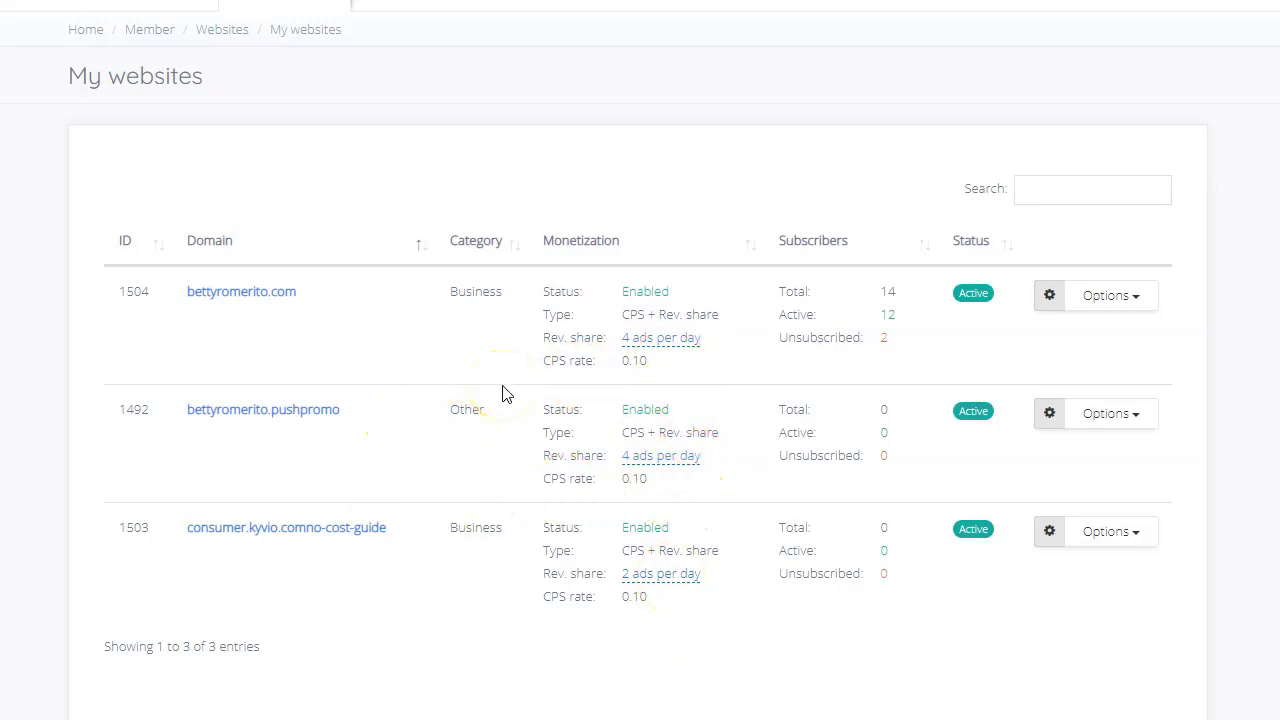
pyautogui.click(645, 372)
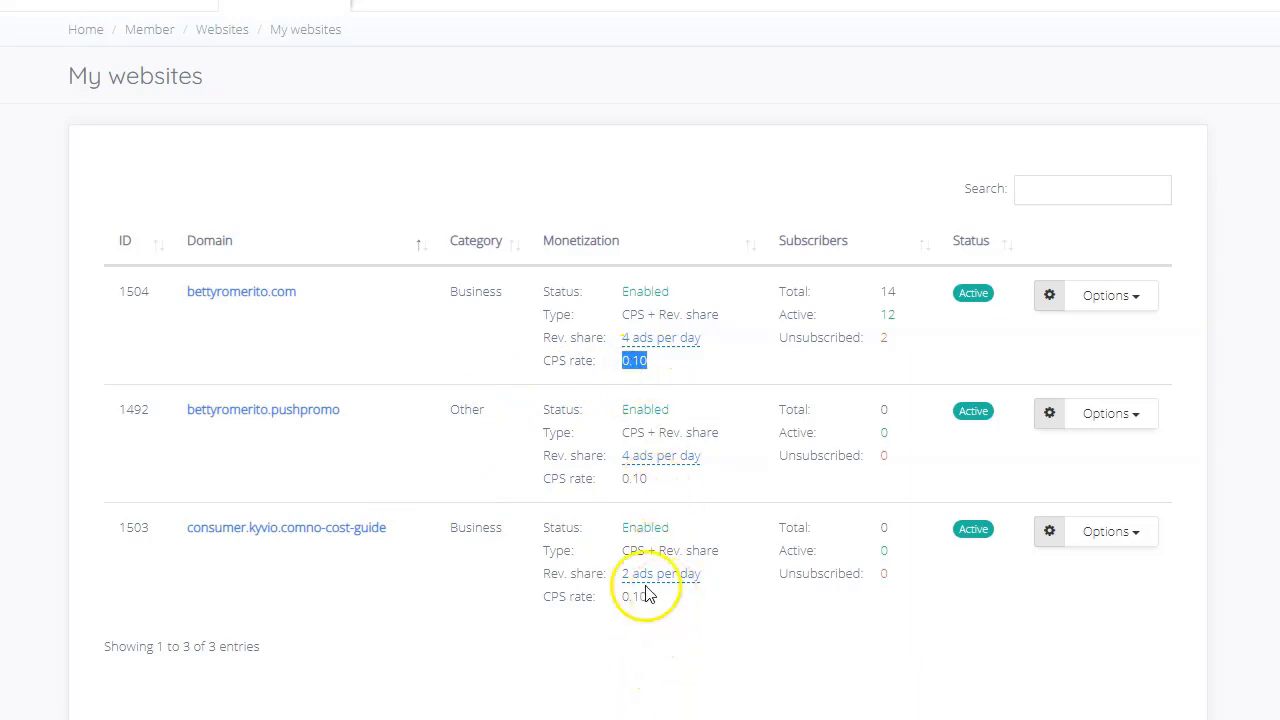
pyautogui.scroll(-1, 371, 371)
pyautogui.scroll(2, 377, 378)
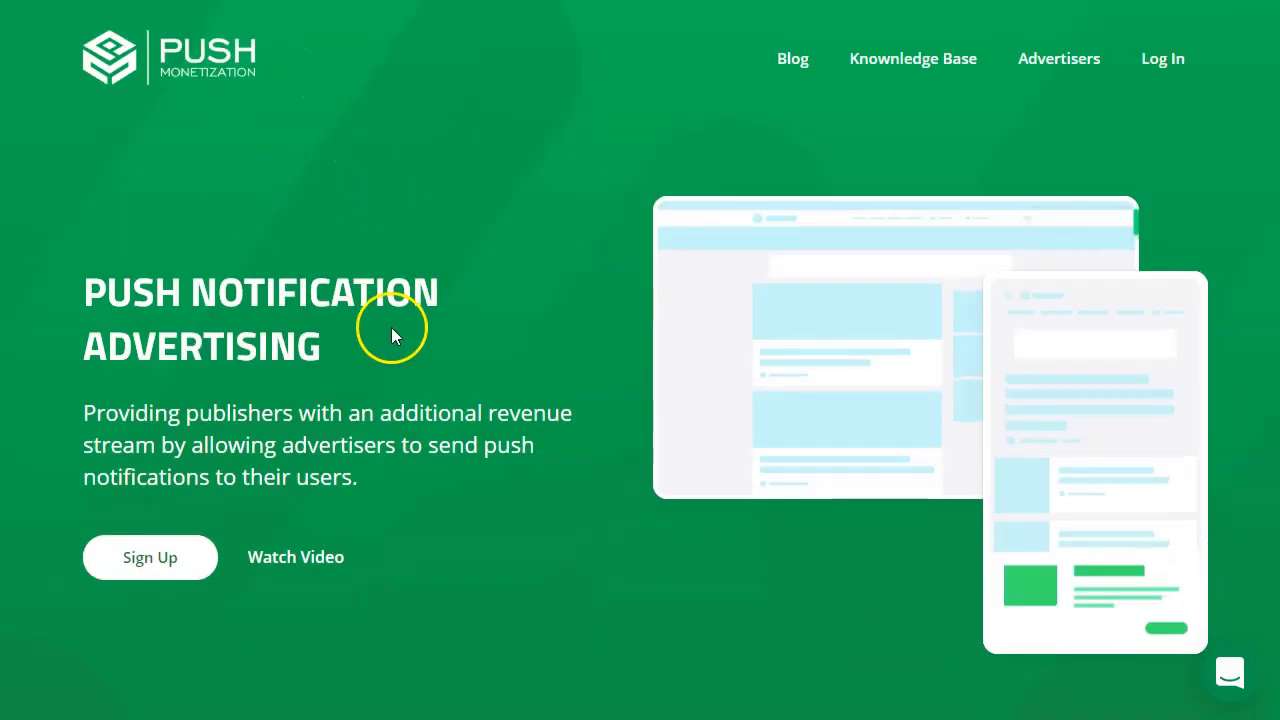
# Switch to the Push Monetization website and read its How It Works section up to the script installation step
pyautogui.scroll(-2, 391, 330)
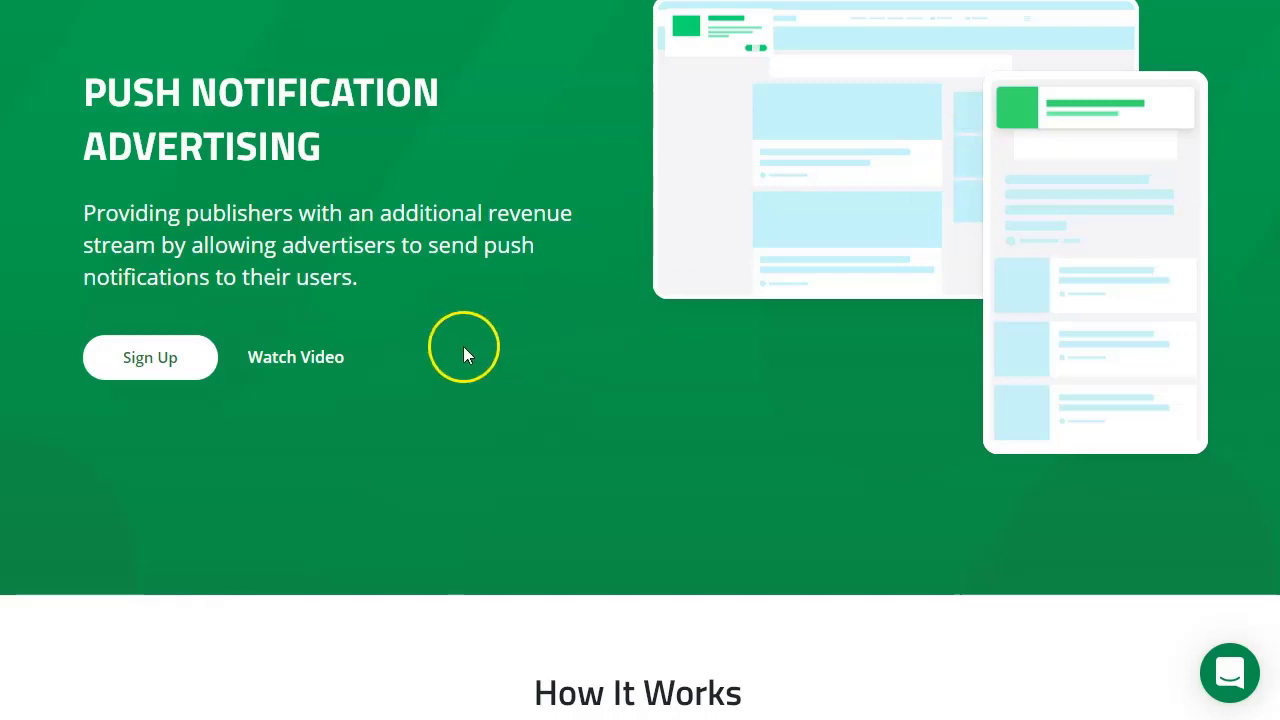
pyautogui.scroll(-12, 154, 363)
pyautogui.scroll(-4, 344, 330)
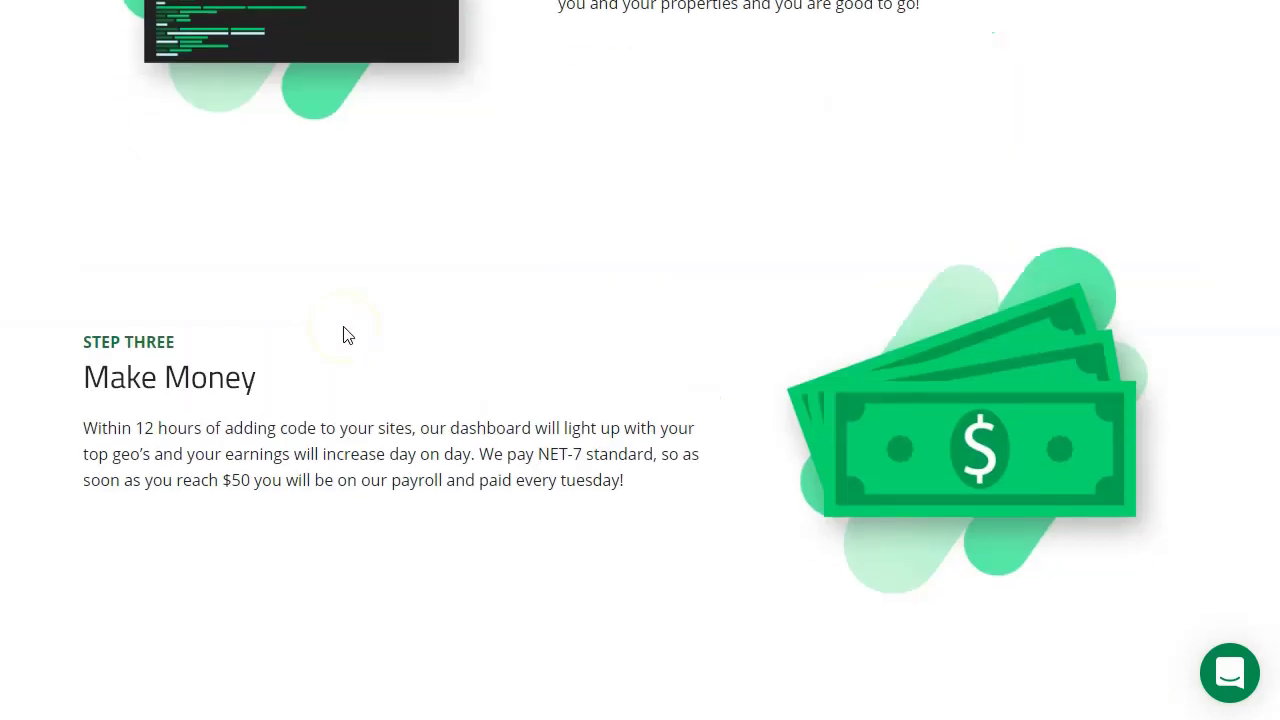
pyautogui.scroll(7, 345, 334)
pyautogui.scroll(-2, 411, 449)
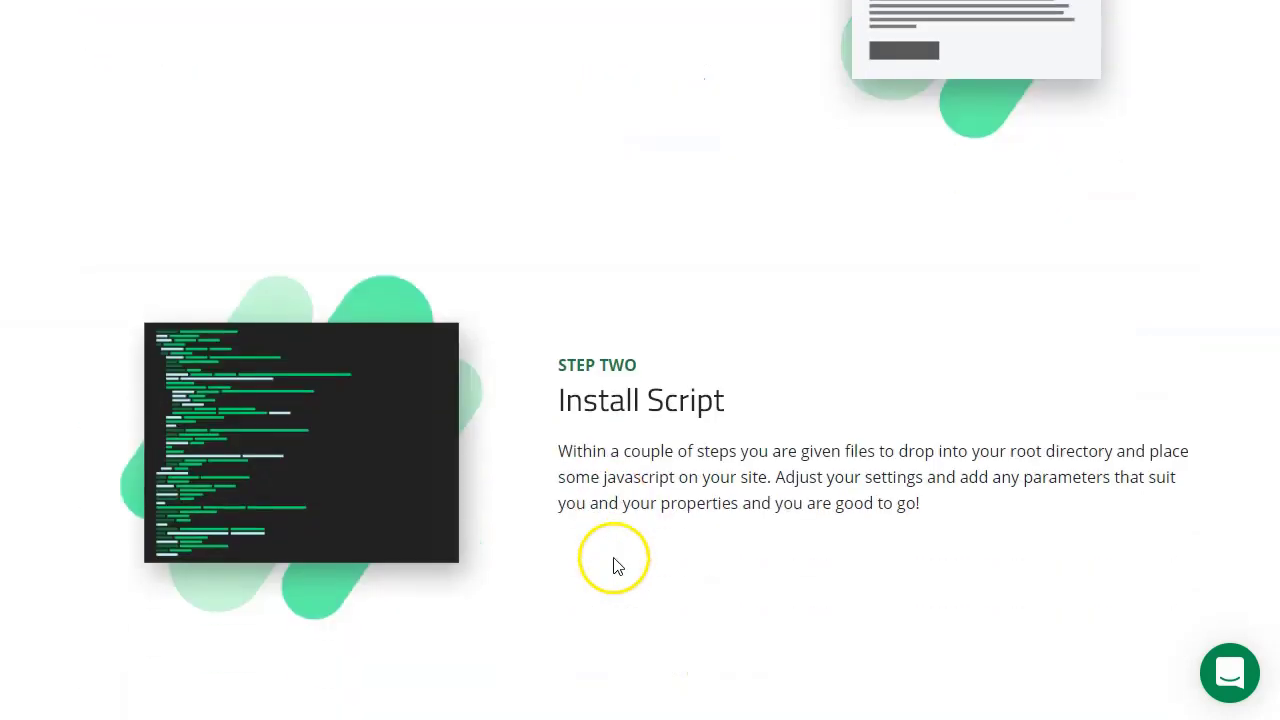
pyautogui.scroll(-3, 707, 457)
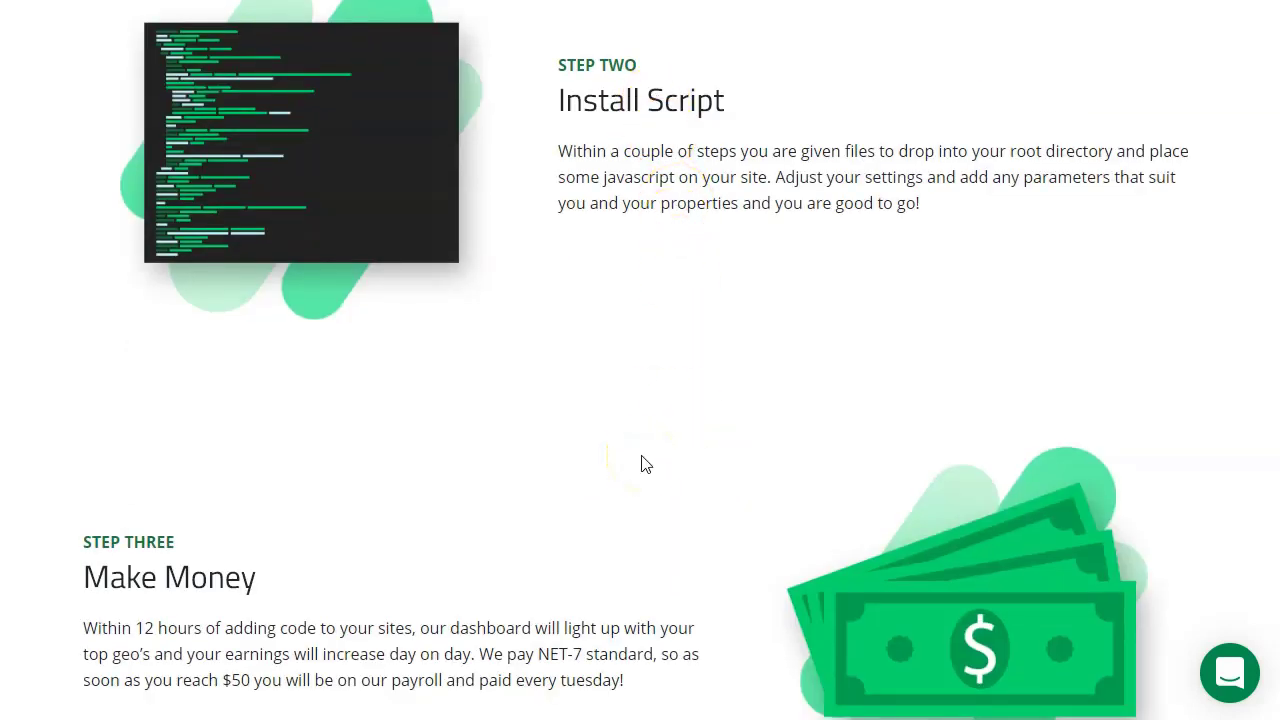
# Read the Make Money step, highlighting its text on dashboard timing, payment terms and the payout threshold
pyautogui.scroll(-3, 310, 452)
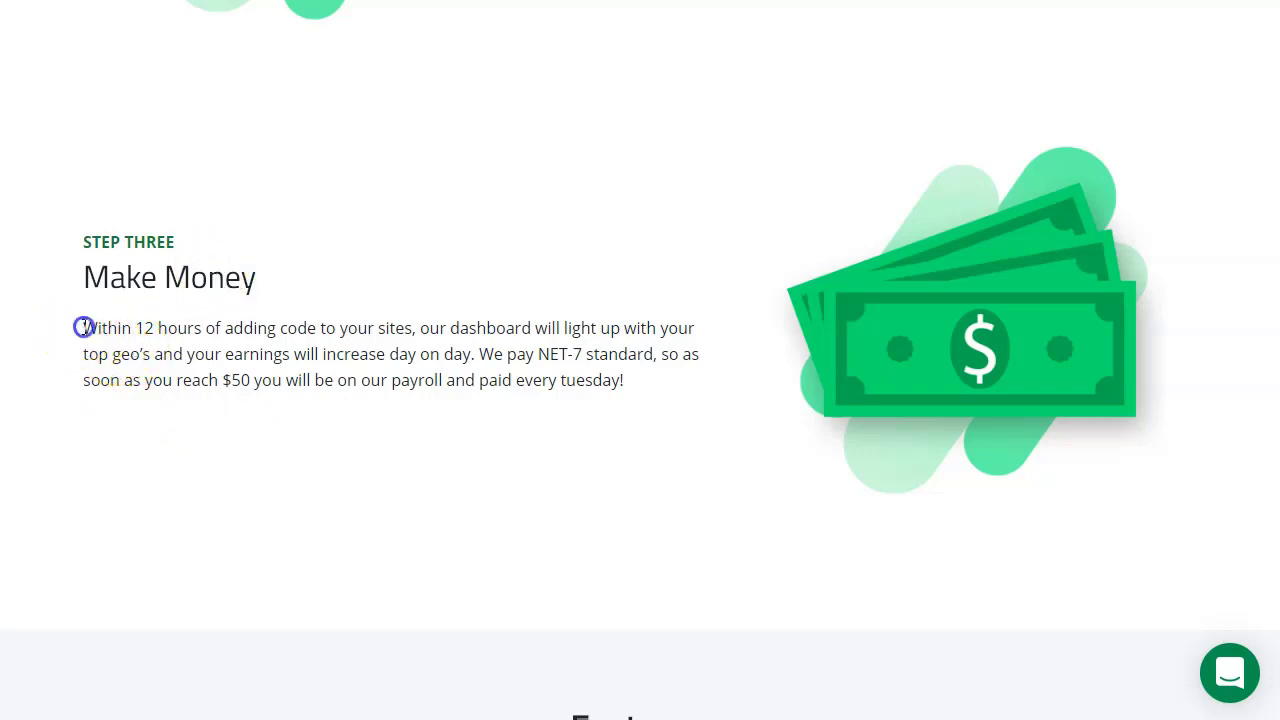
pyautogui.moveTo(83, 328); pyautogui.dragTo(318, 332)
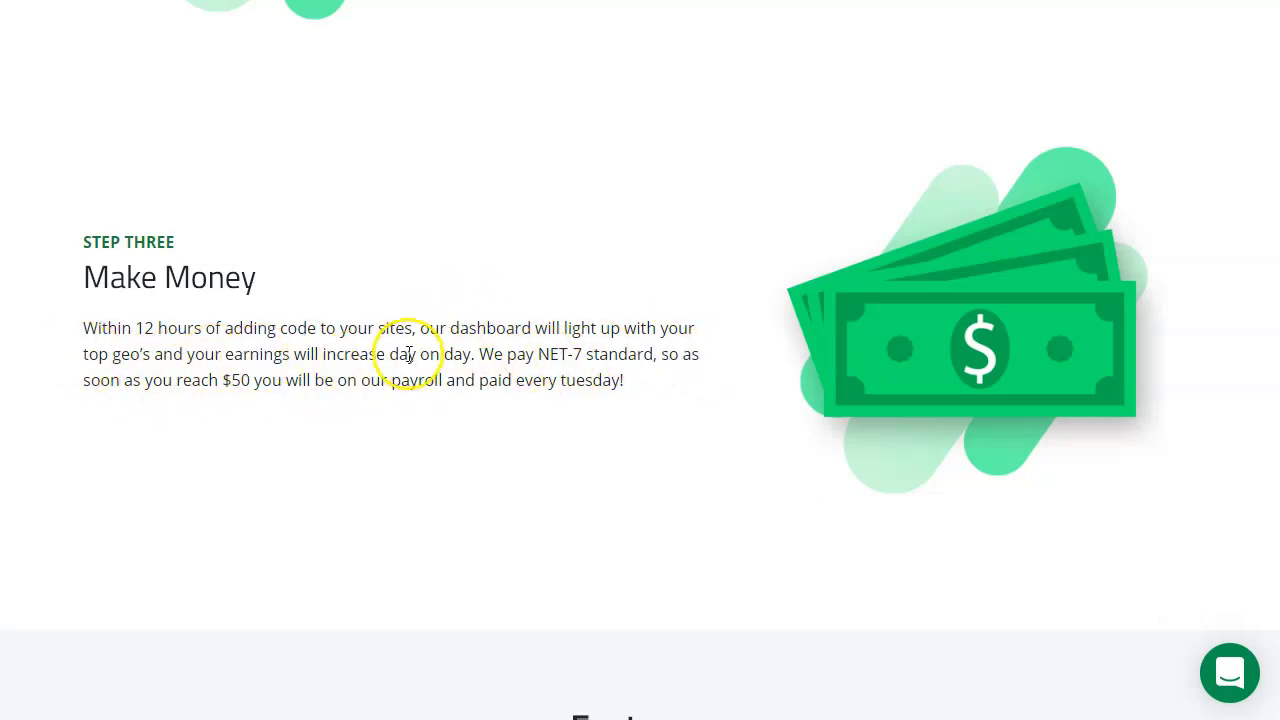
pyautogui.moveTo(480, 356); pyautogui.dragTo(647, 362)
pyautogui.click(283, 455)
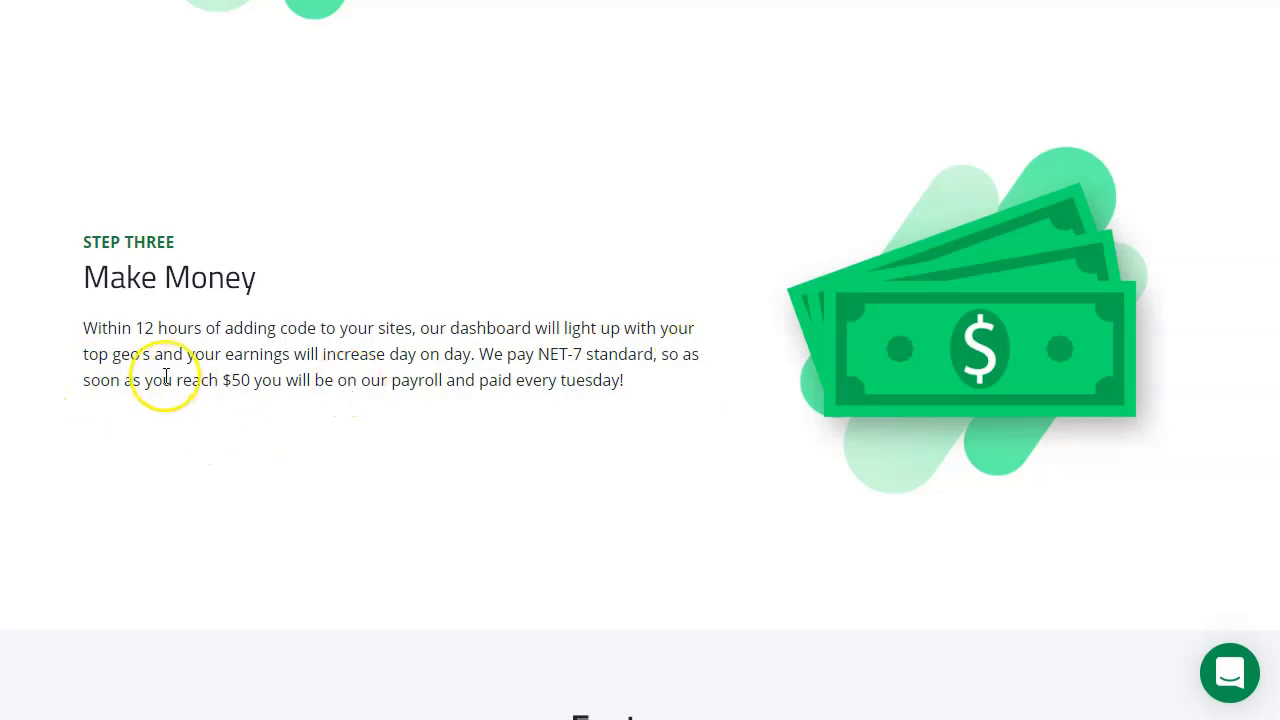
pyautogui.moveTo(153, 382); pyautogui.dragTo(327, 388)
pyautogui.click(327, 388)
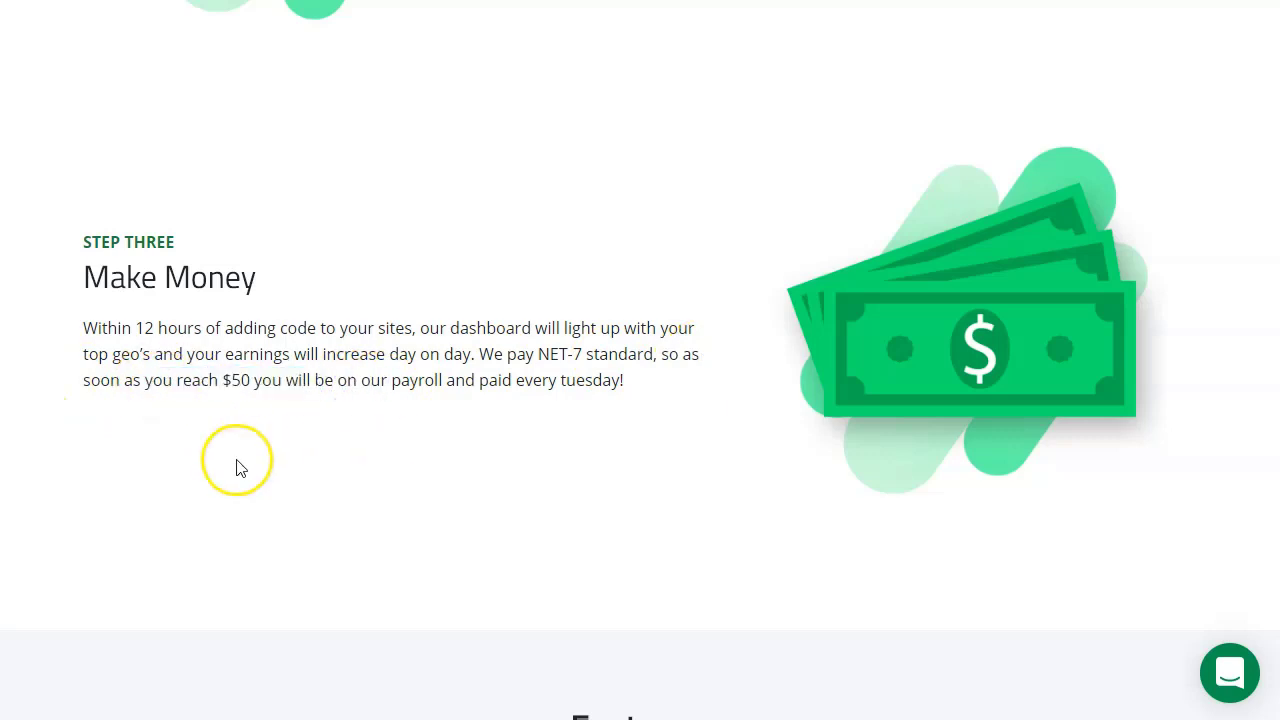
# Review the Features section, including the referral system, leaderboard, global coverage and live chat support
pyautogui.scroll(-5, 240, 467)
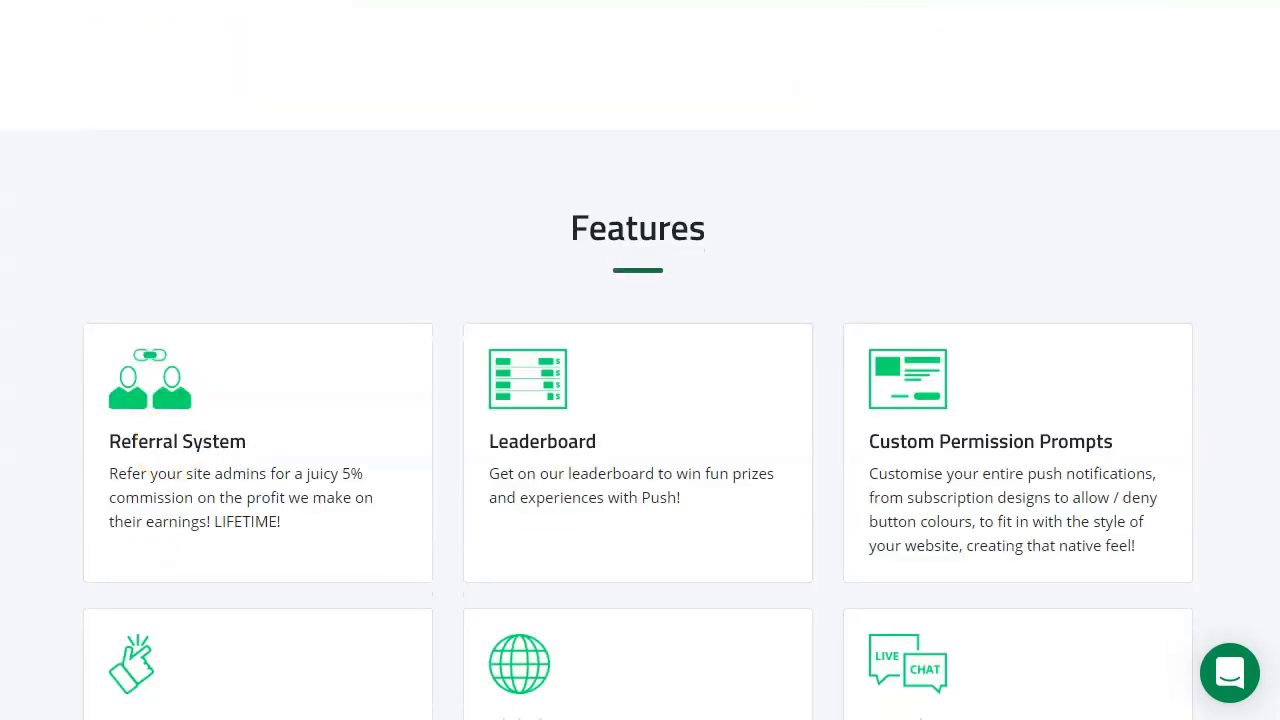
pyautogui.scroll(-4, 434, 420)
pyautogui.scroll(2, 417, 343)
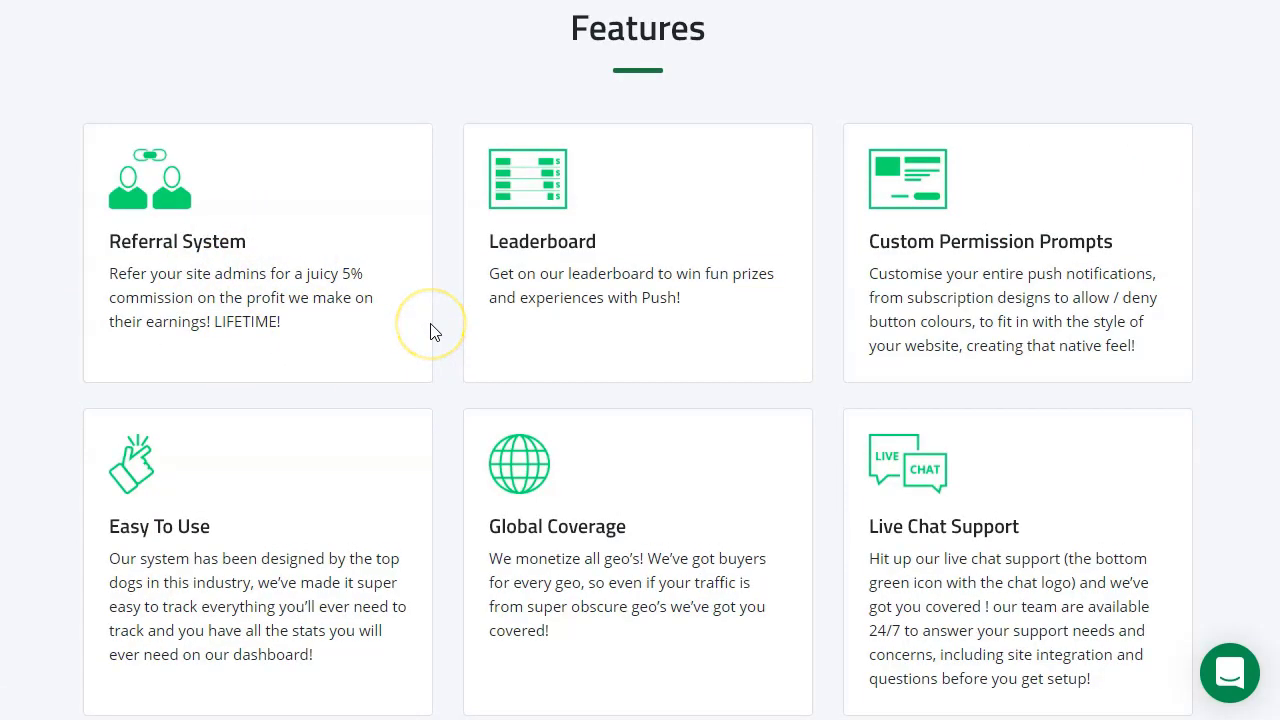
# Skim the rest of the Features section down to Supported Browsers and return to the start of the page
pyautogui.scroll(-2, 392, 356)
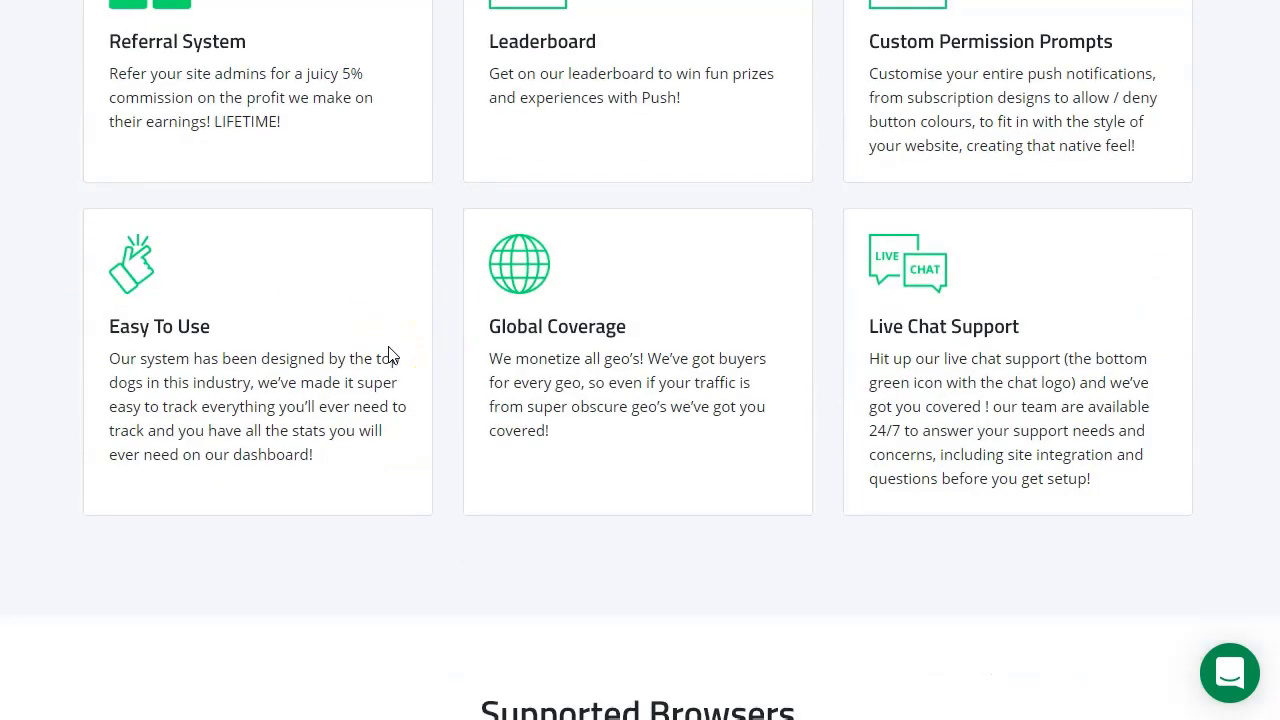
pyautogui.scroll(-1, 434, 423)
pyautogui.scroll(10, 434, 423)
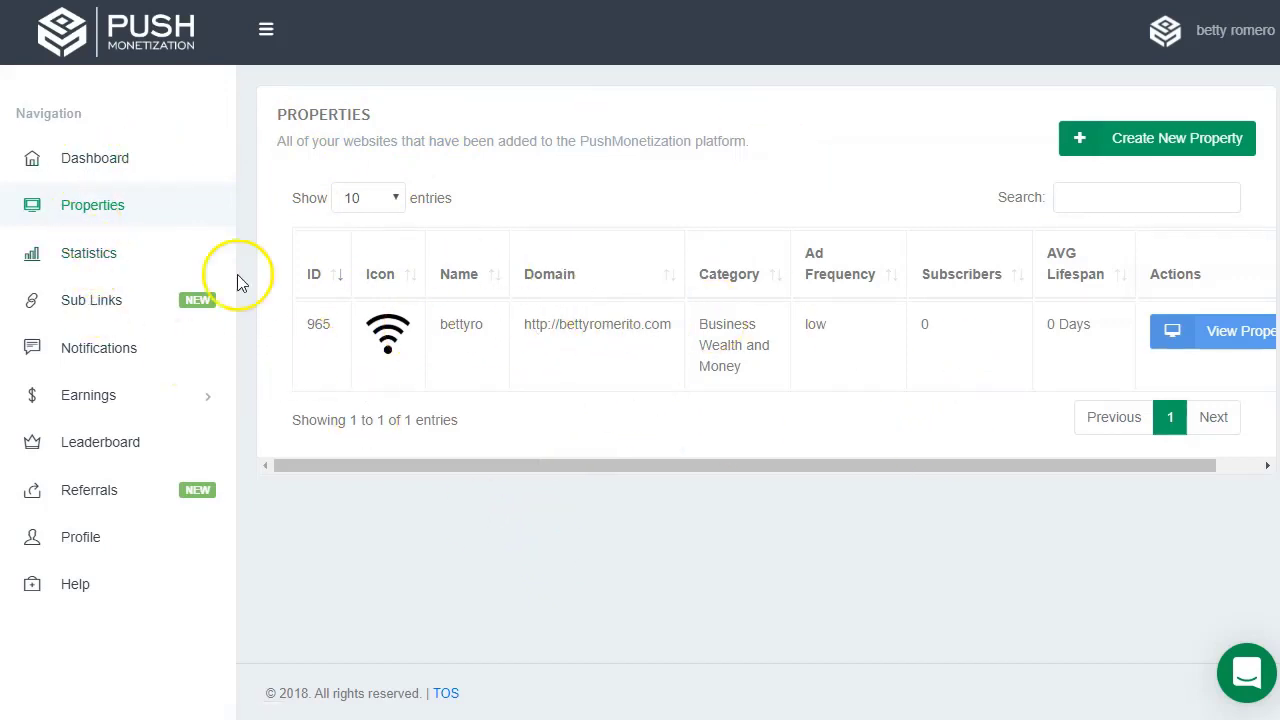
# Open the Sub Links page in the Push Monetization publisher account, and view the daily earnings report
pyautogui.click(78, 304)
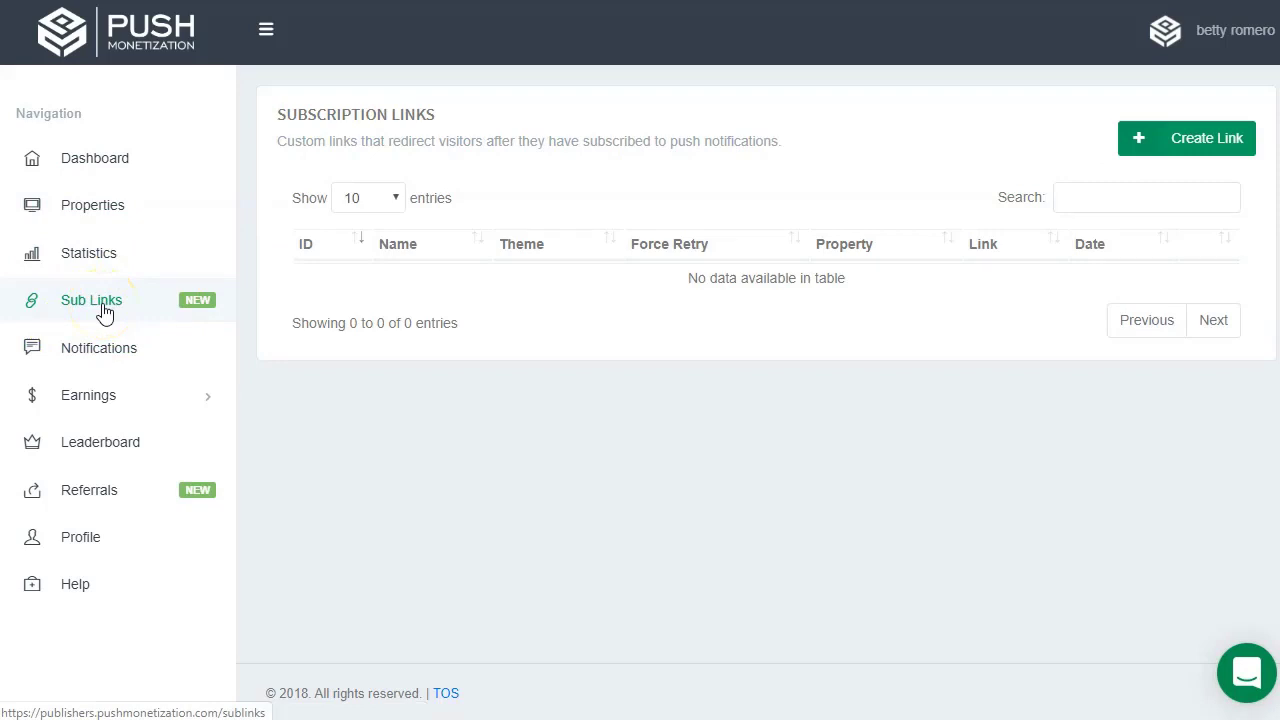
pyautogui.click(127, 400)
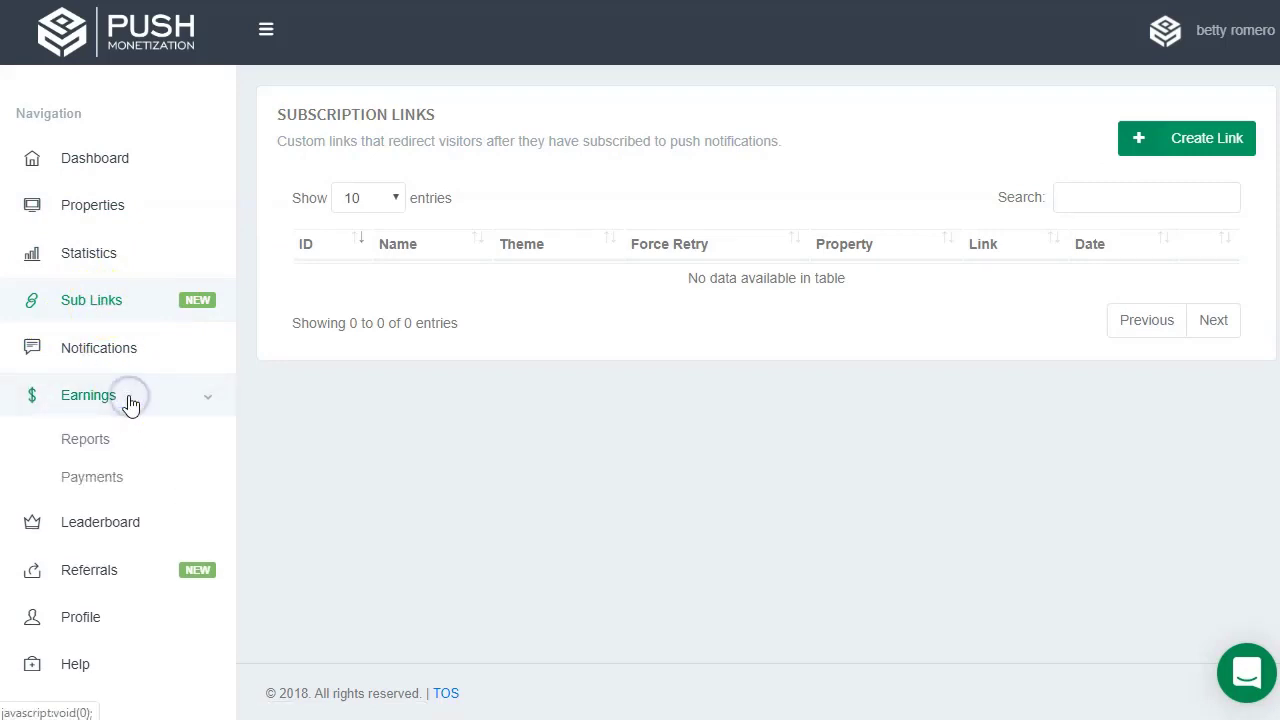
pyautogui.click(82, 441)
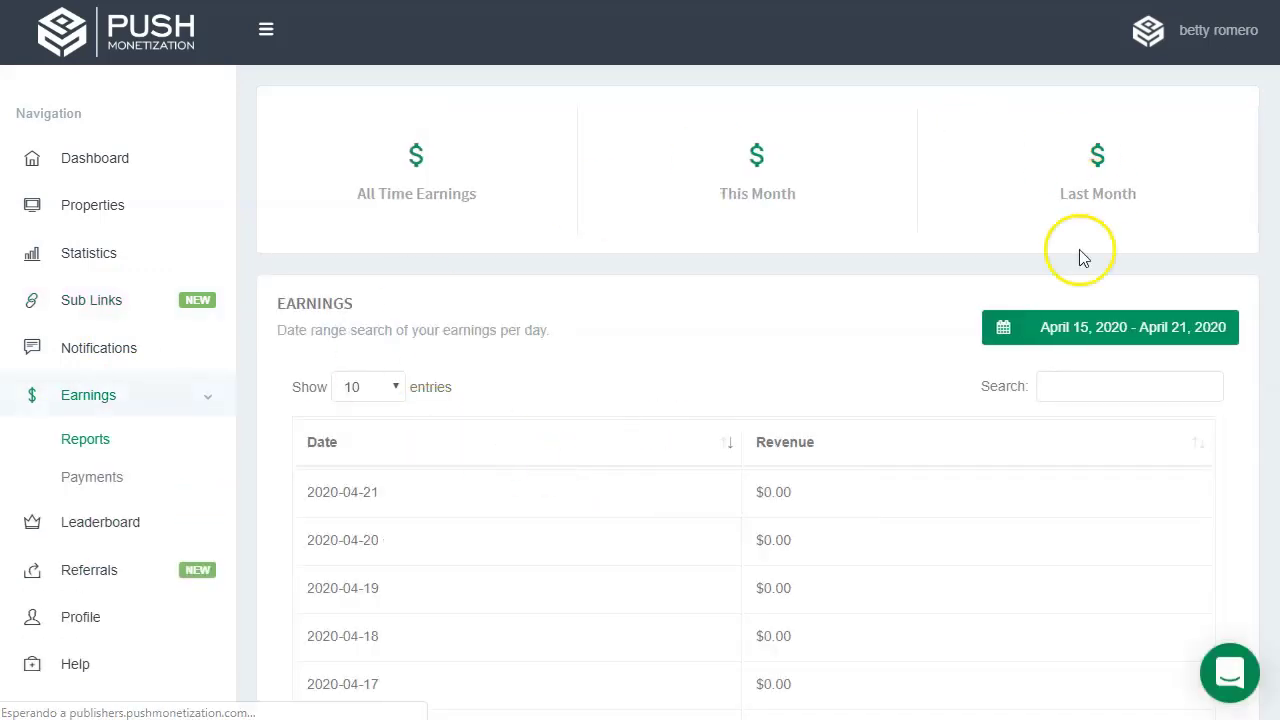
pyautogui.scroll(-3, 567, 416)
pyautogui.scroll(3, 567, 416)
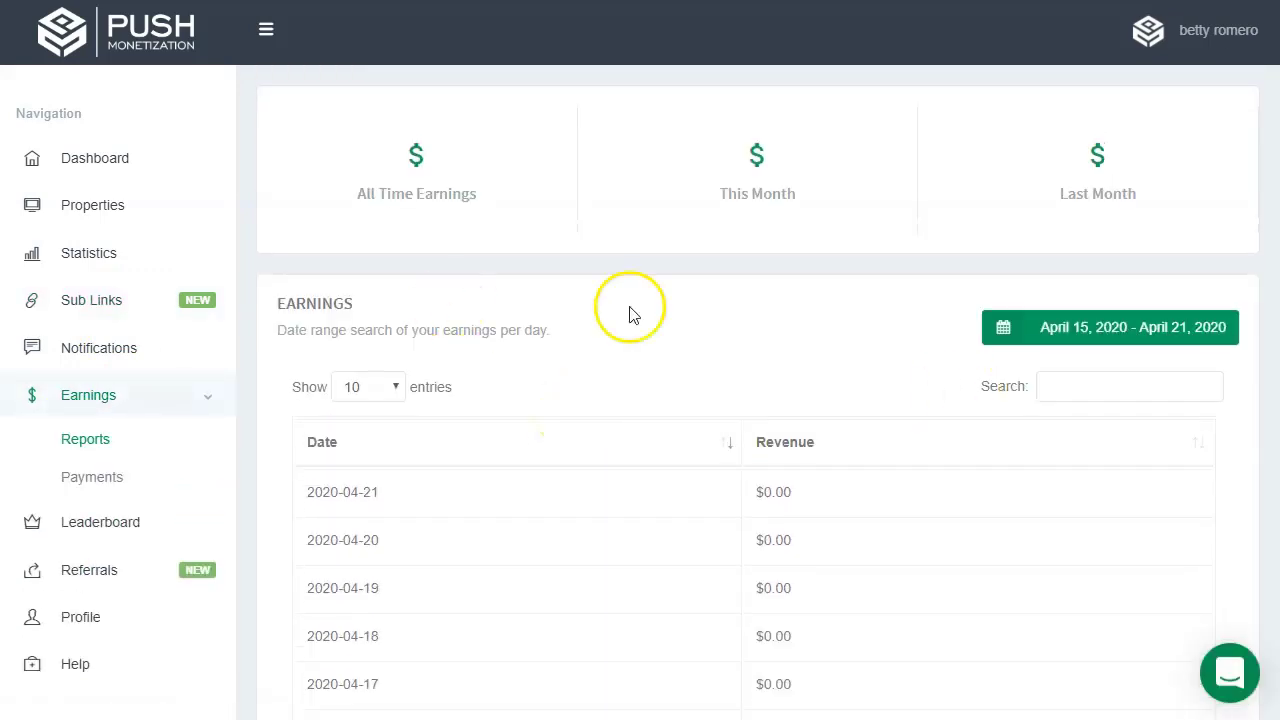
# View the account dashboard and open the form for creating a new property from the Properties list
pyautogui.click(84, 172)
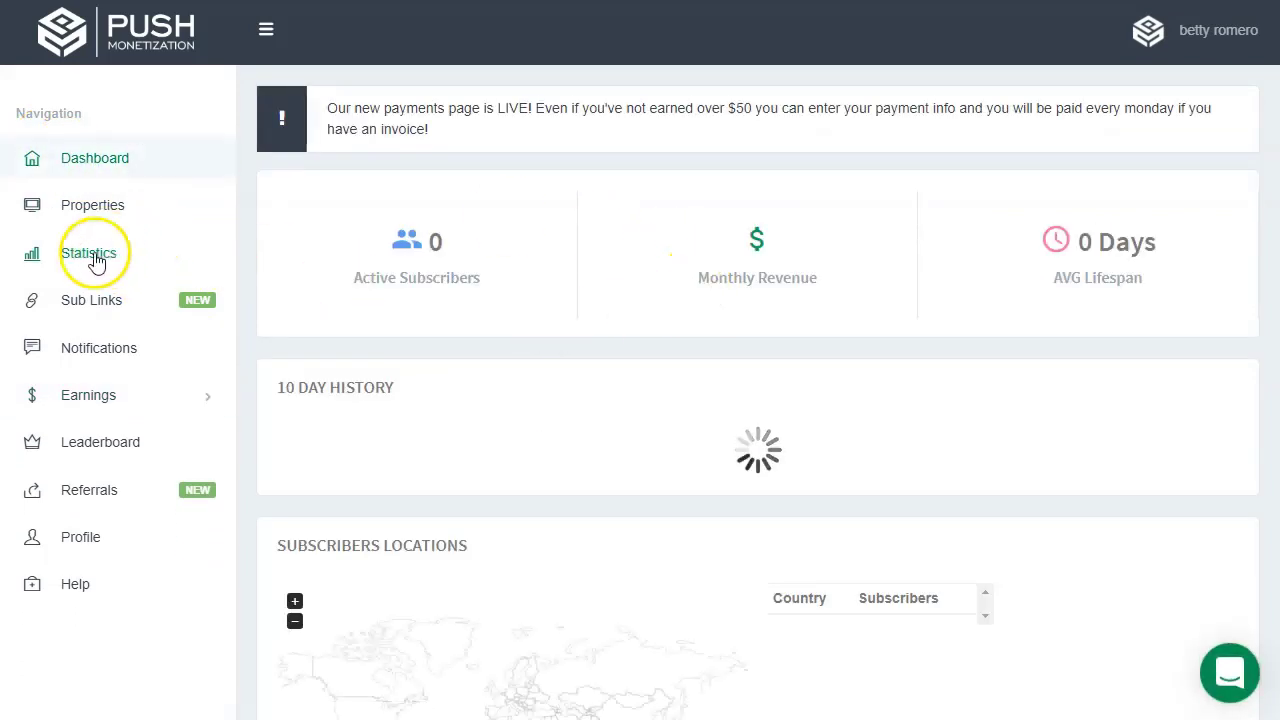
pyautogui.click(104, 214)
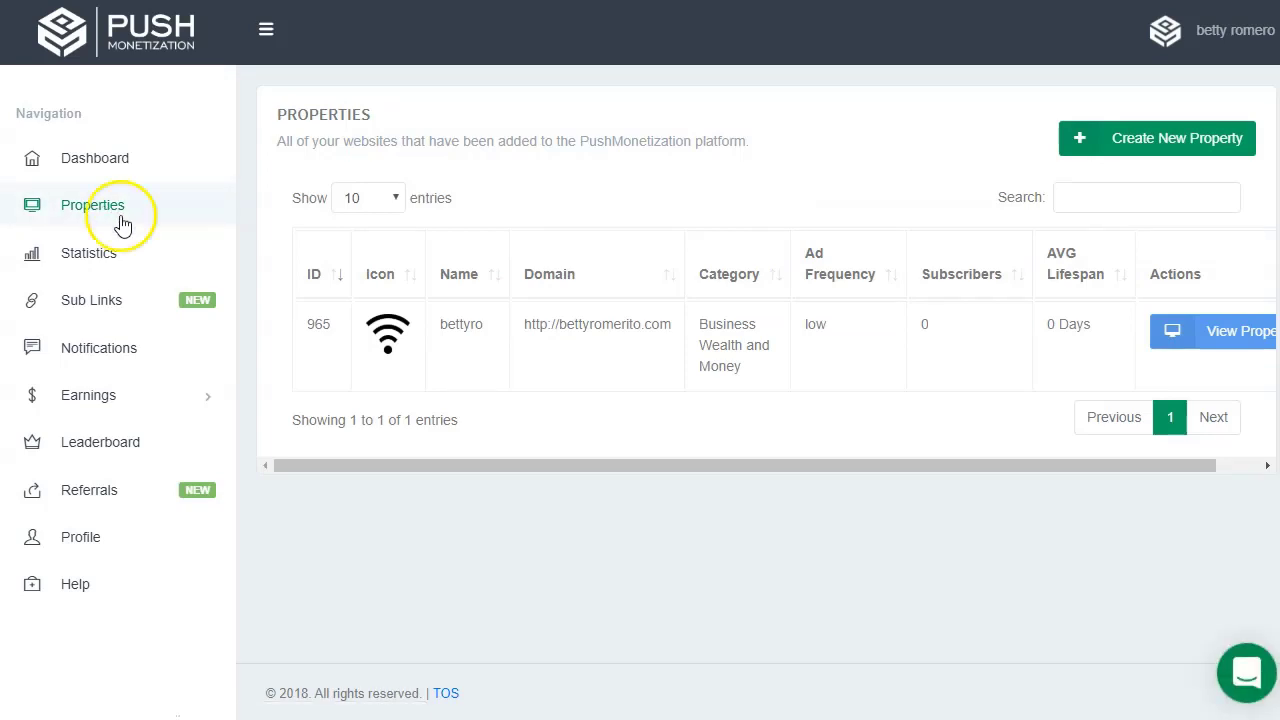
pyautogui.click(1152, 146)
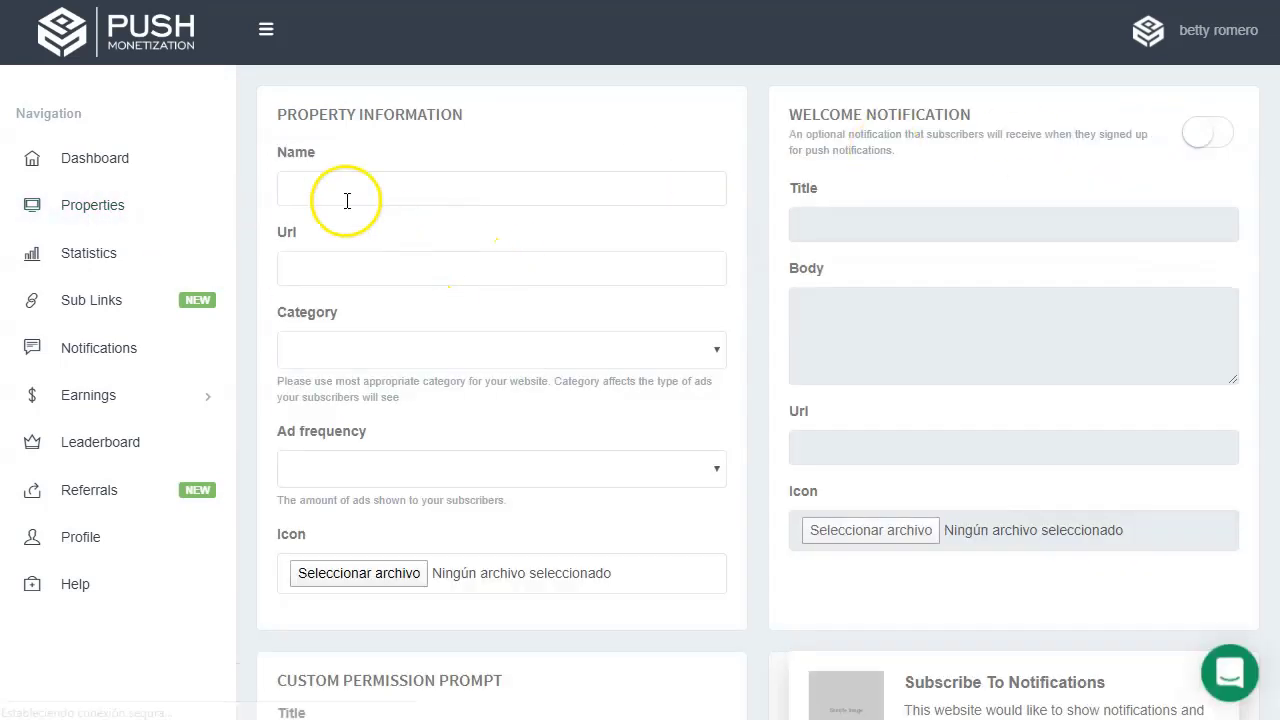
pyautogui.click(337, 189)
pyautogui.click(663, 143)
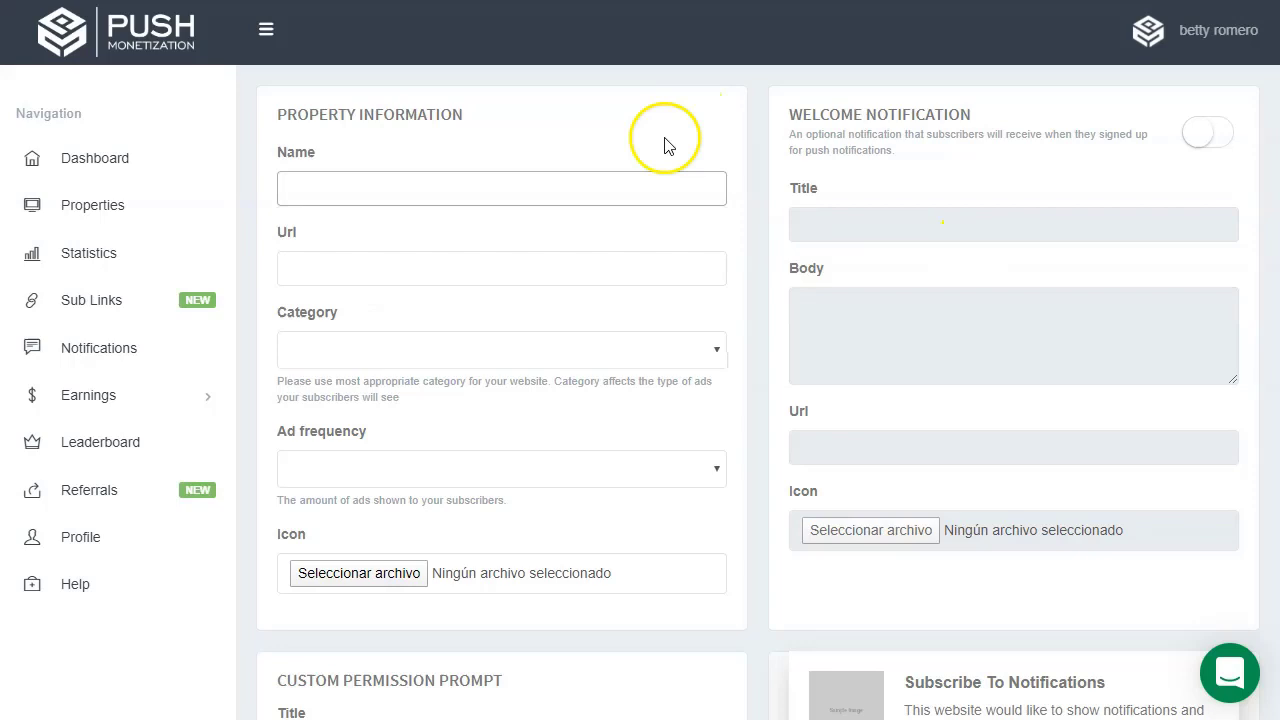
# Examine the new property form's ad frequency choices and its custom permission prompt settings for texts and button colors
pyautogui.scroll(-2, 388, 367)
pyautogui.click(422, 267)
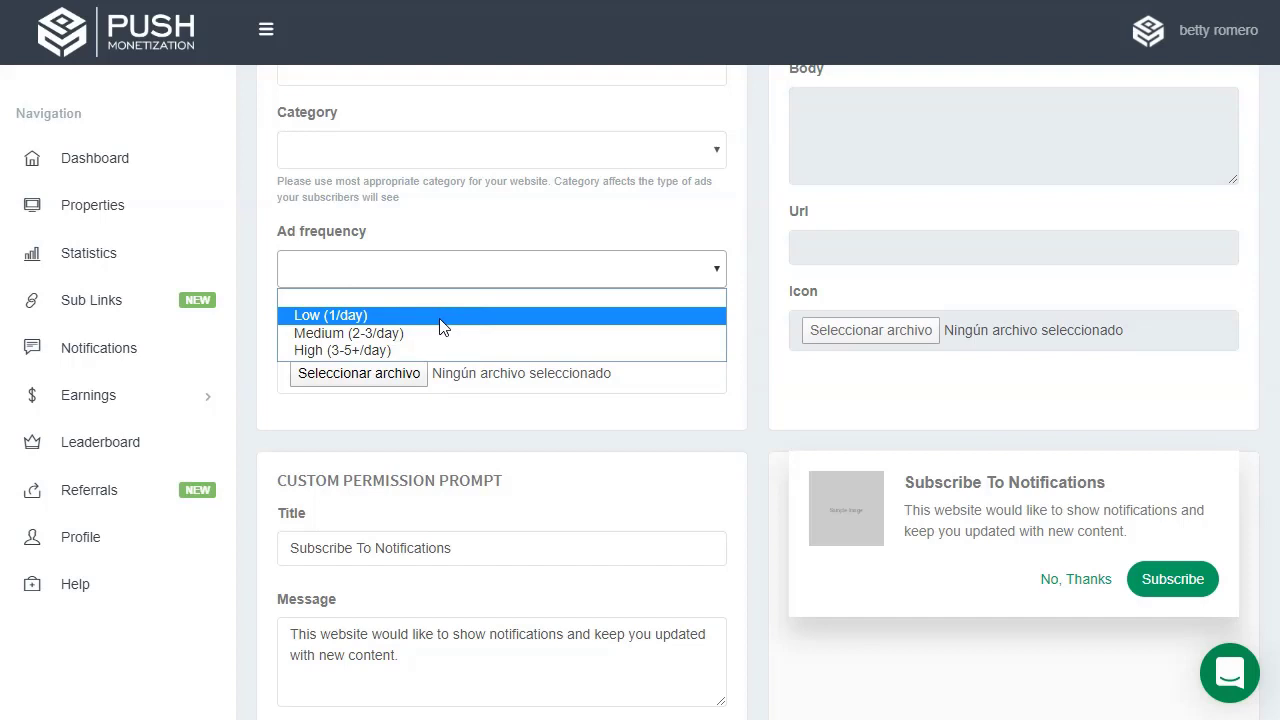
pyautogui.moveTo(442, 331); pyautogui.dragTo(418, 357)
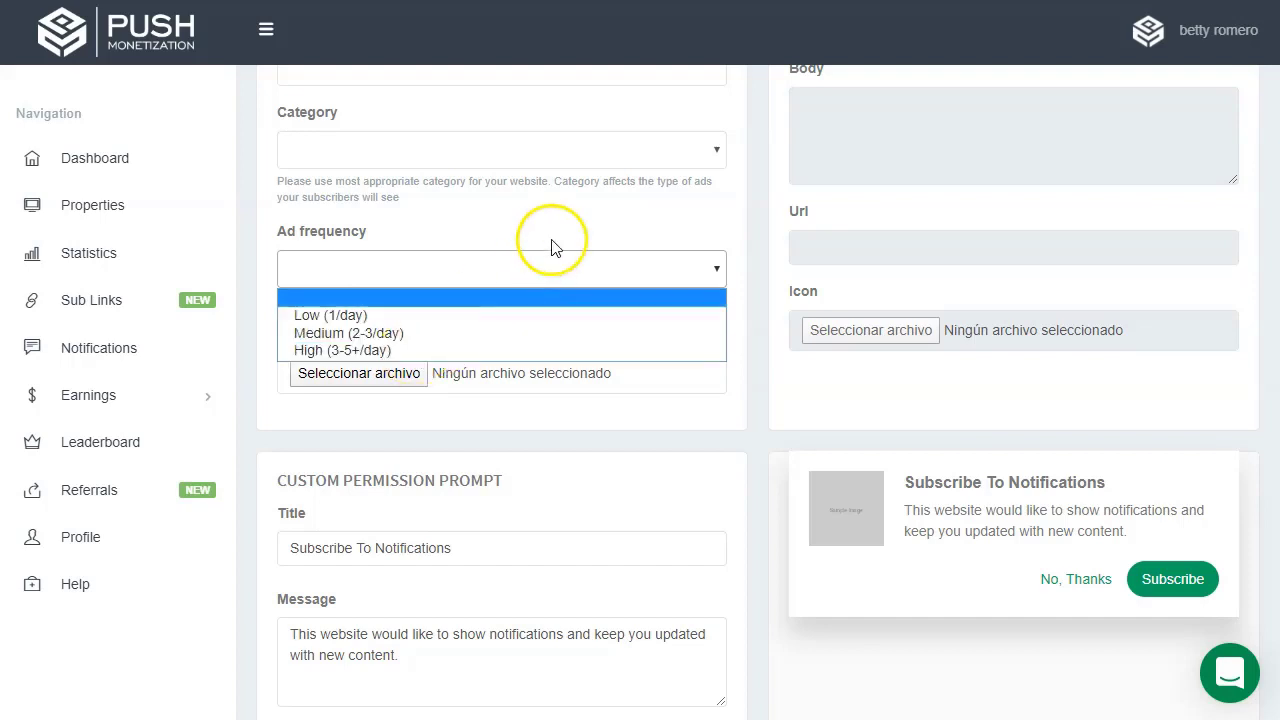
pyautogui.scroll(-3, 570, 225)
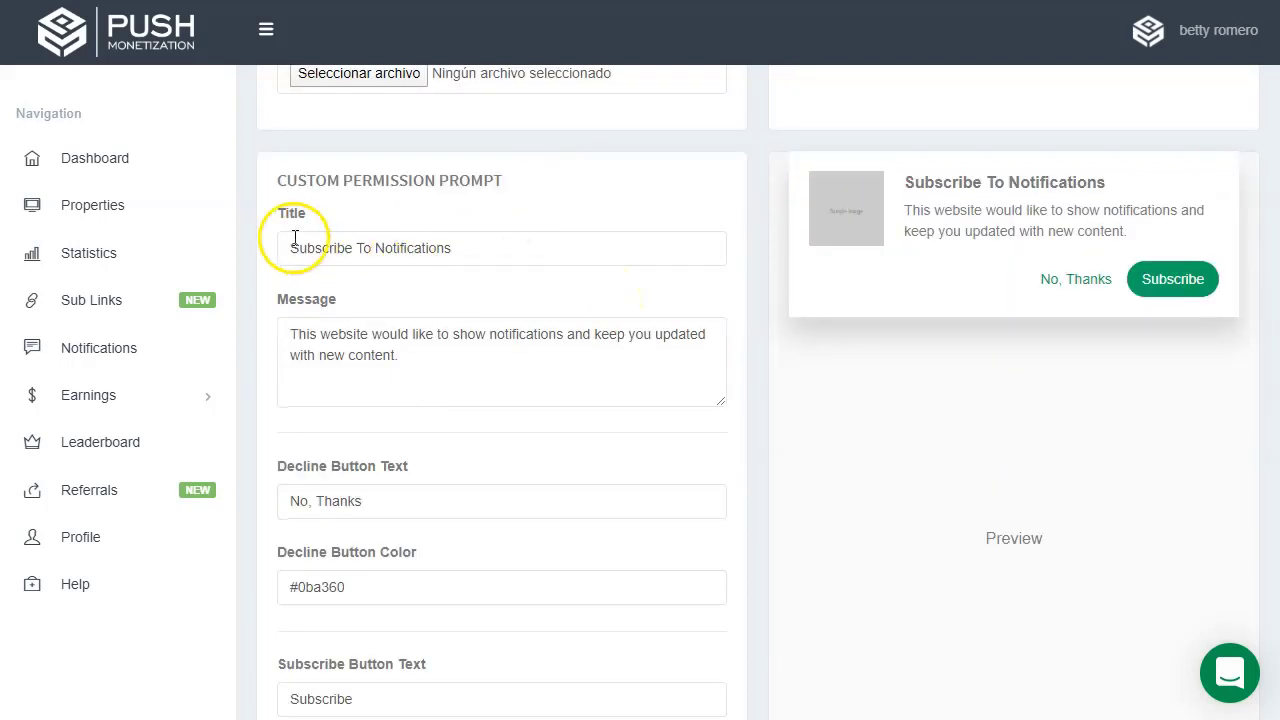
pyautogui.scroll(-2, 424, 404)
pyautogui.scroll(-2, 424, 404)
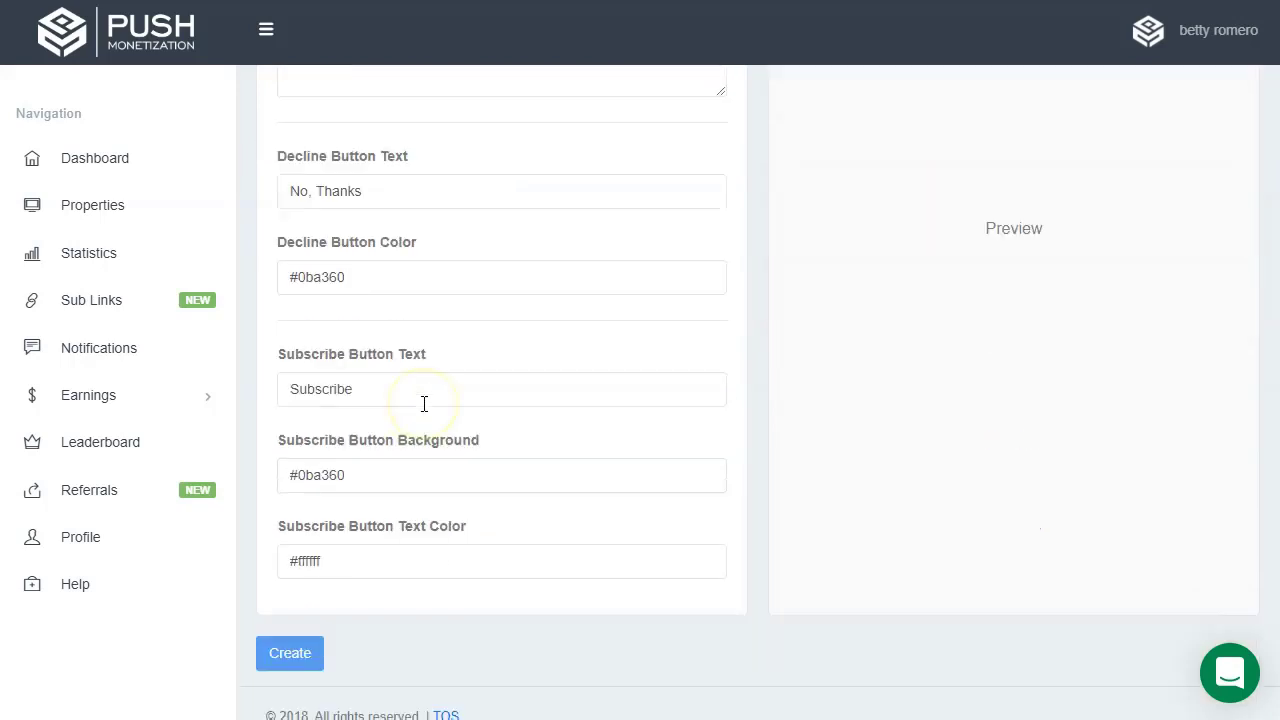
pyautogui.scroll(10, 423, 409)
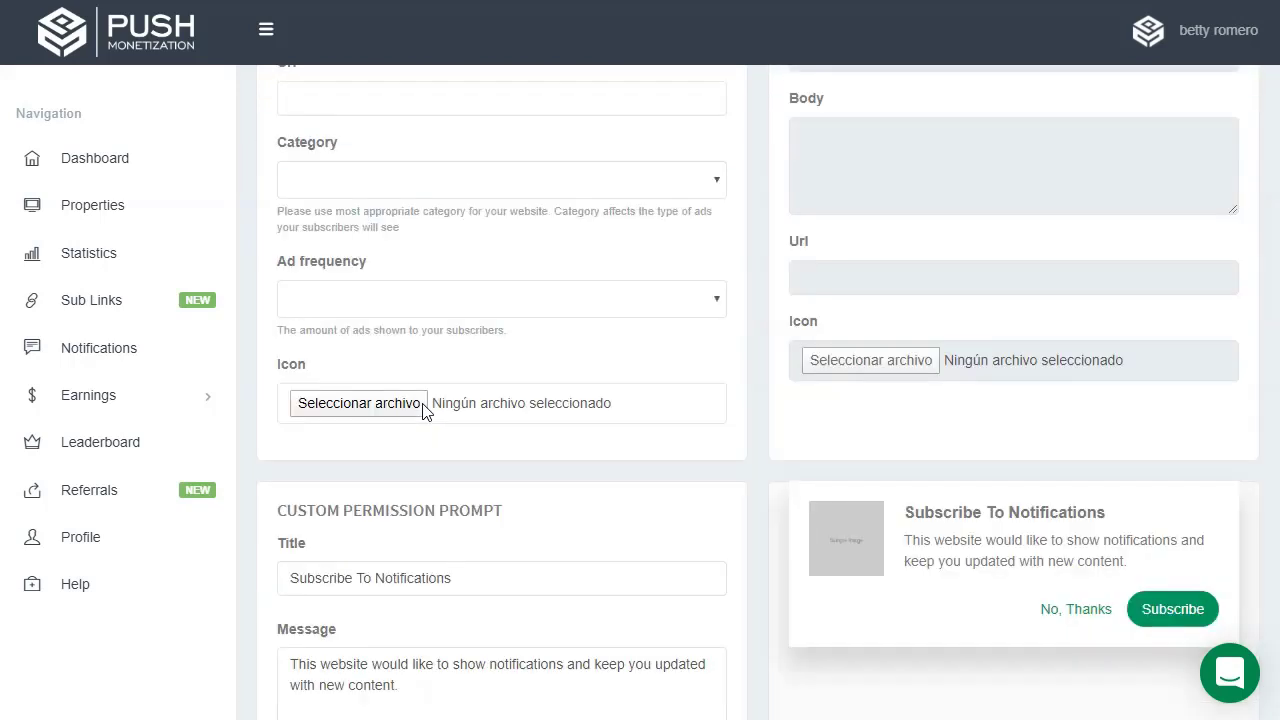
# Open the Referrals page and review the instructions, referral link and commission charts
pyautogui.click(87, 488)
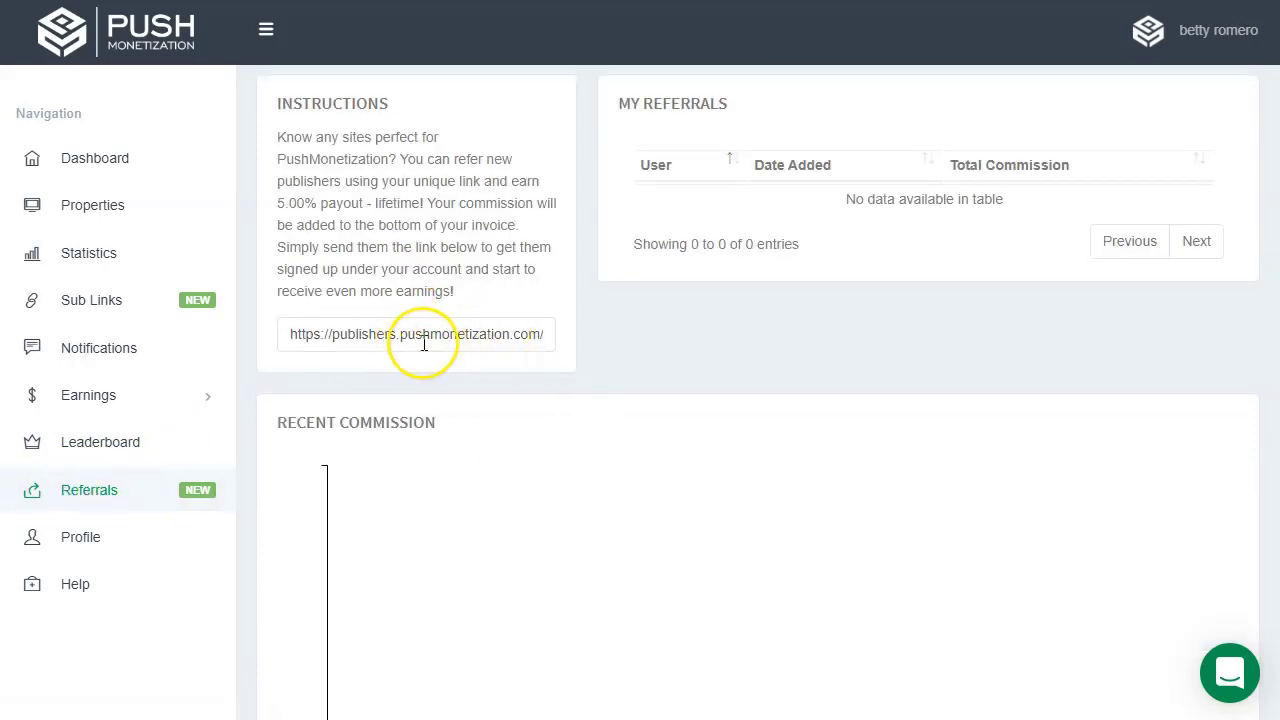
pyautogui.scroll(-6, 452, 335)
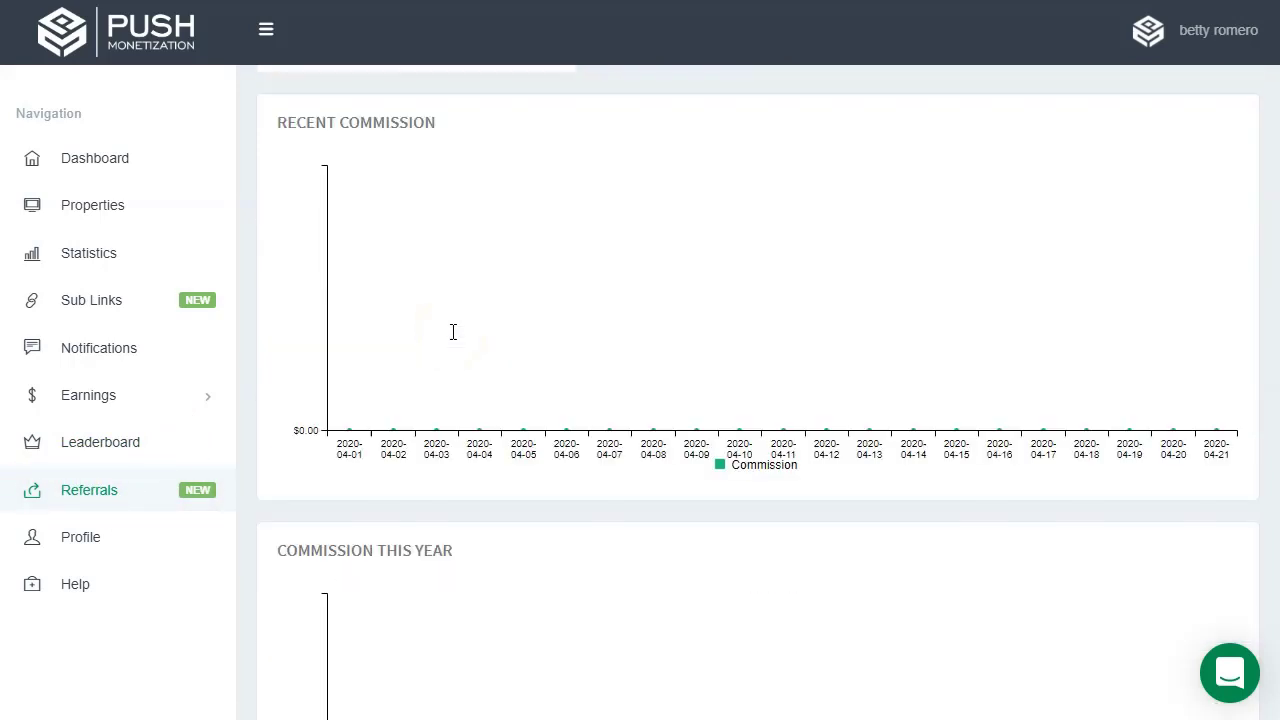
pyautogui.scroll(6, 451, 340)
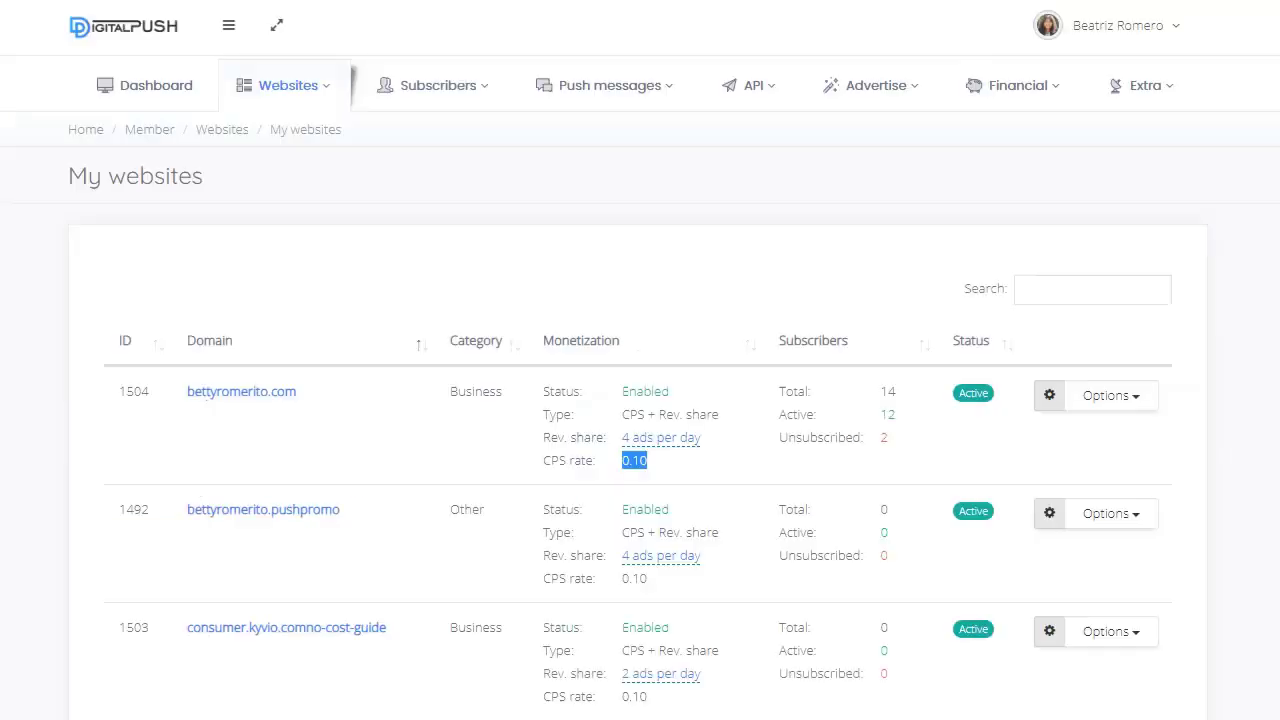
# Switch to the RichPartners website and examine the earnings calculator's monthly visitors setting
pyautogui.click(558, 215)
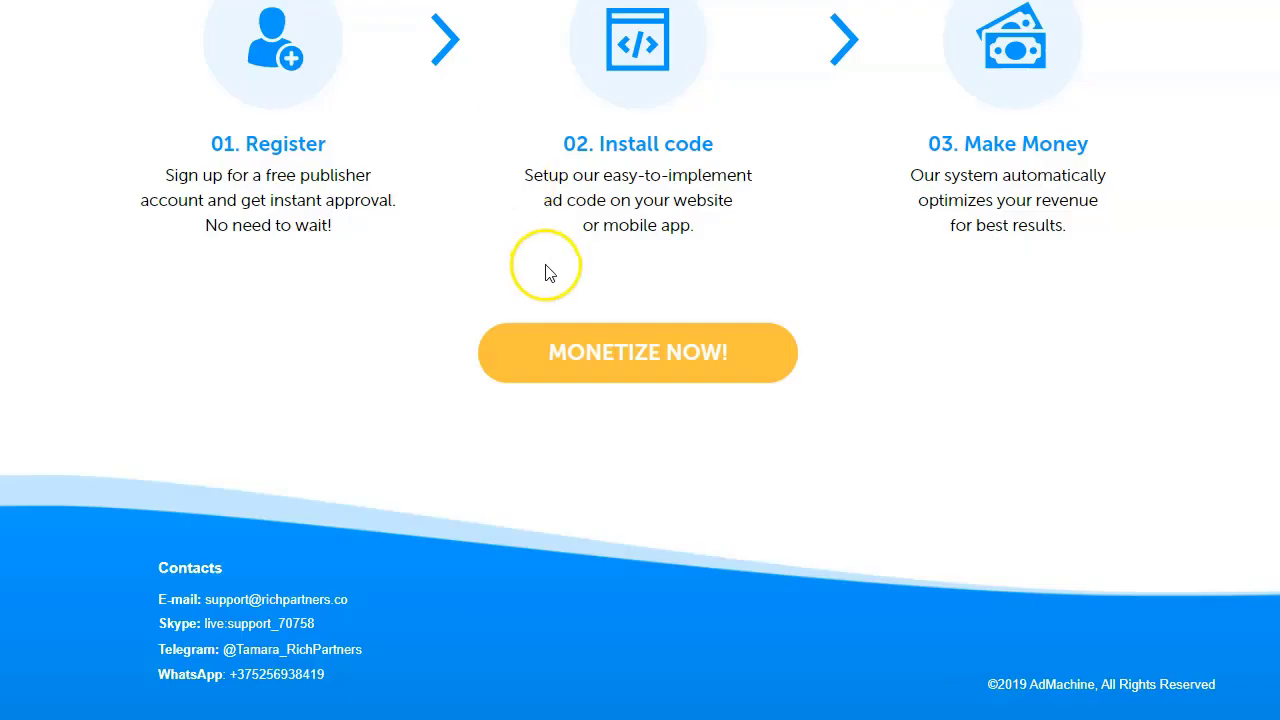
pyautogui.scroll(15, 548, 272)
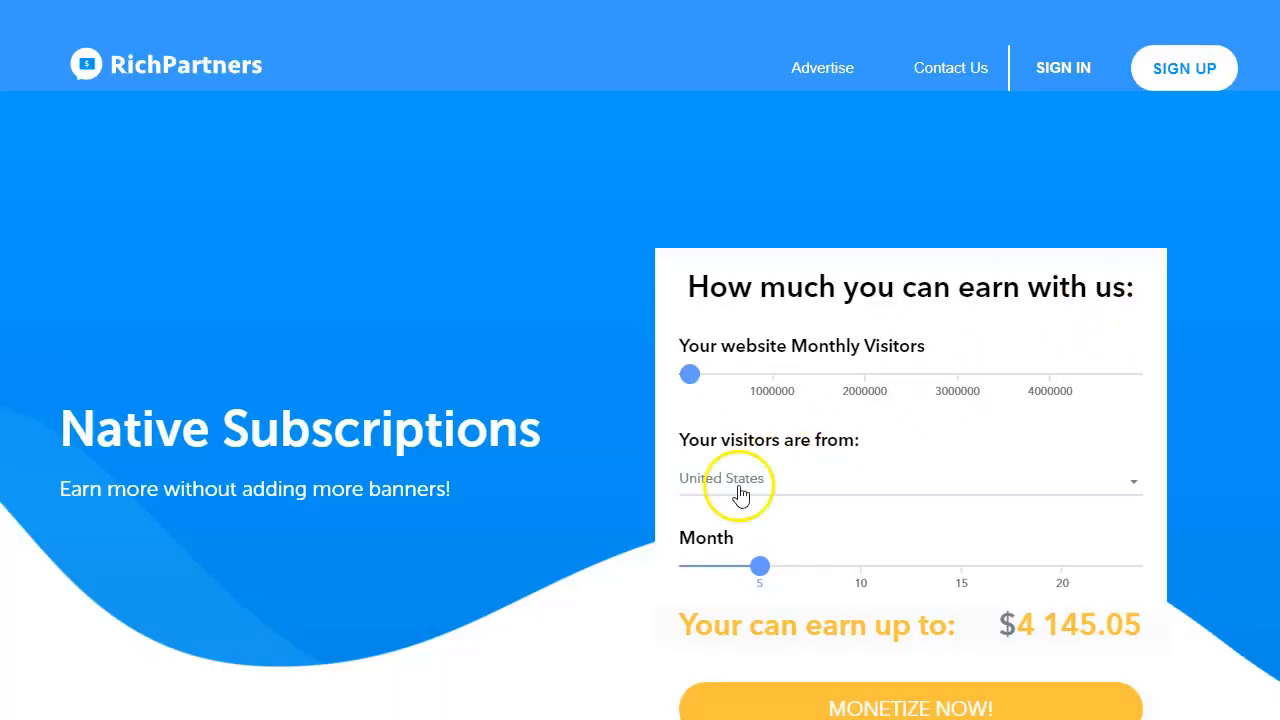
pyautogui.scroll(-1, 800, 475)
pyautogui.moveTo(689, 275)
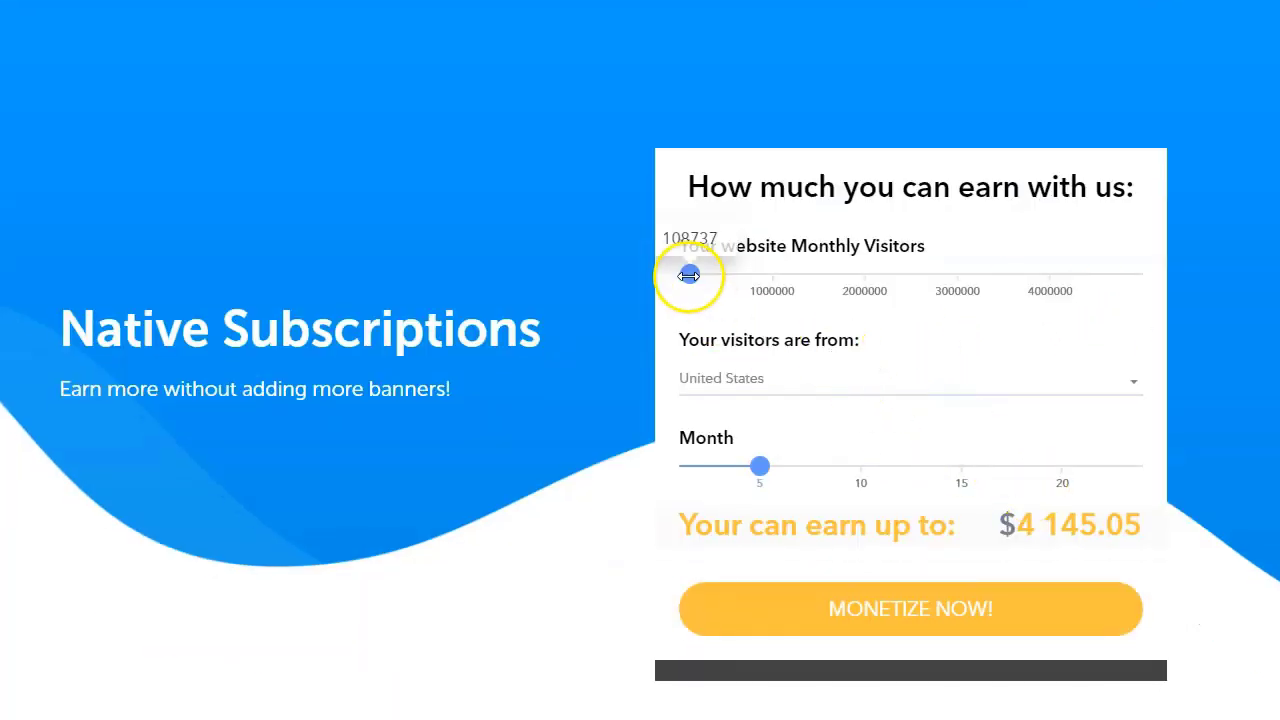